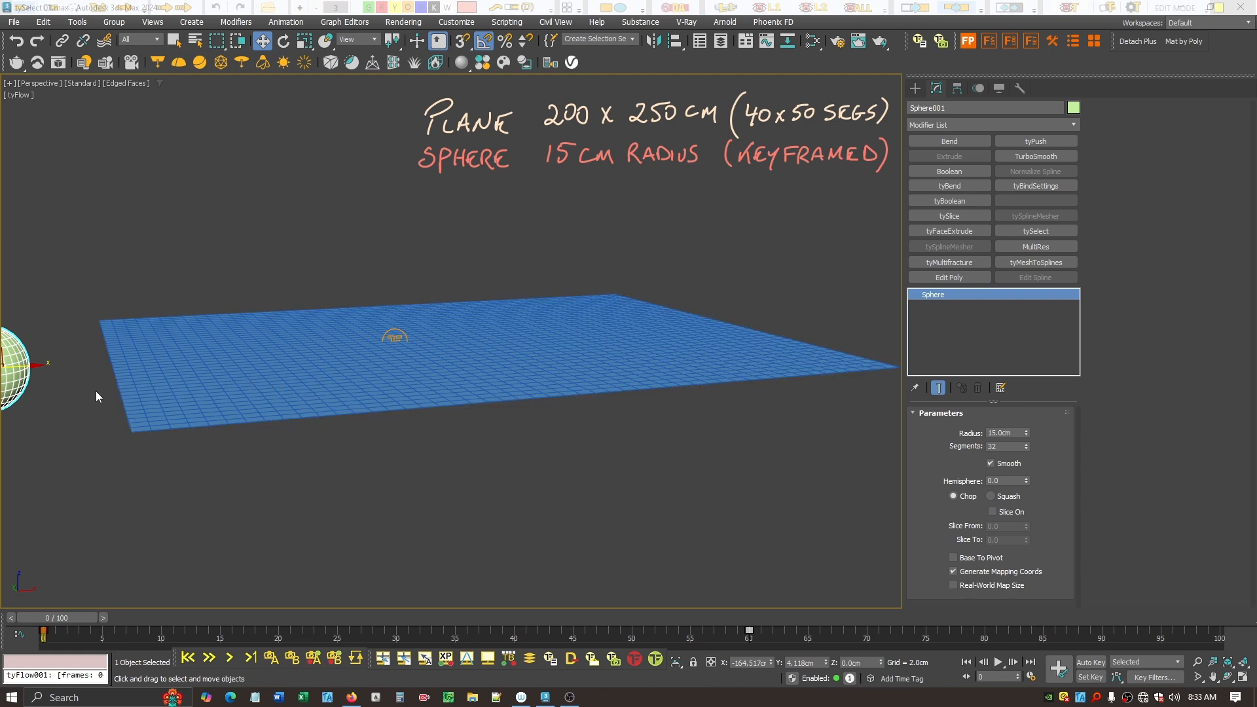
Select the plane, turn off its tyPush modifier and display the tySelect modifier's settings
click(452, 378)
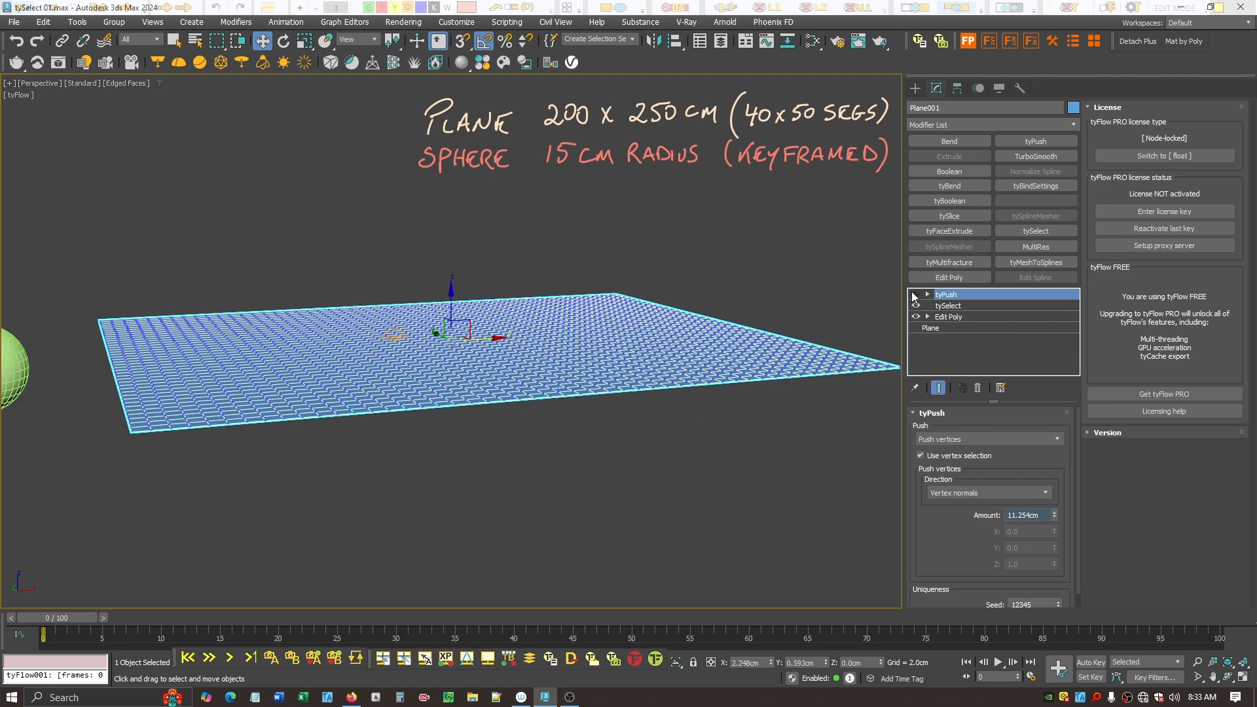
click(916, 298)
click(939, 308)
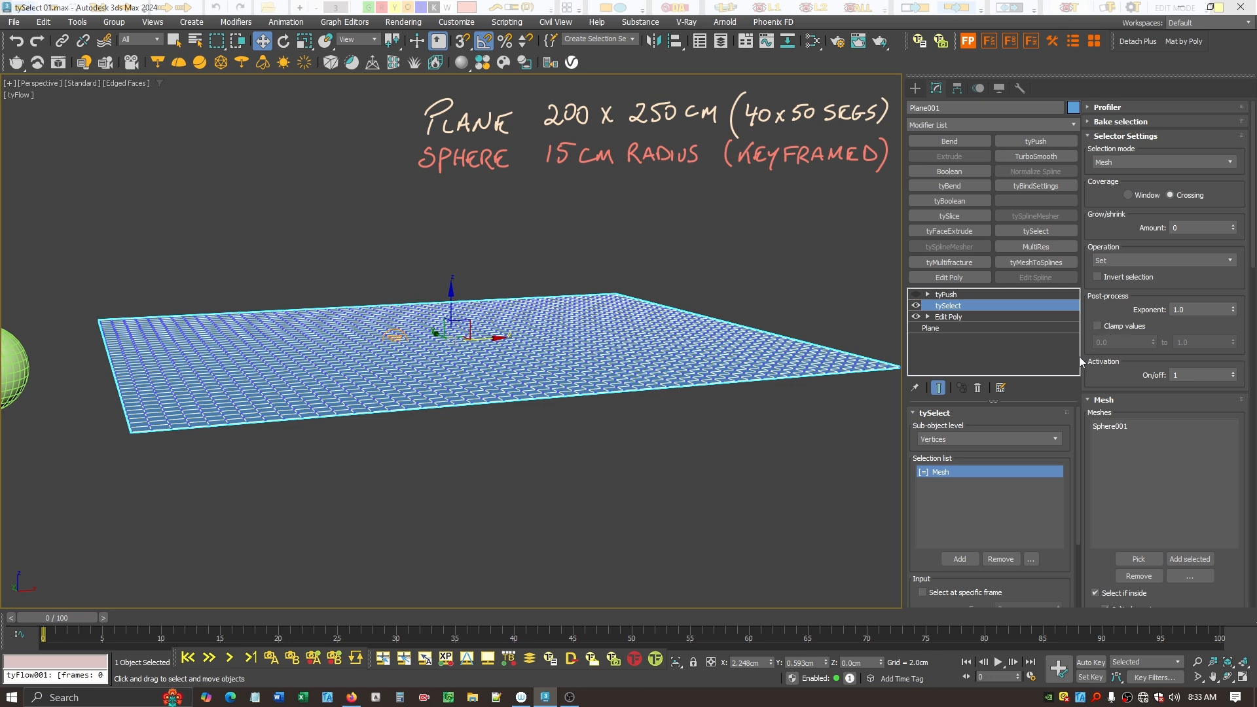
Look over the tySelect sub-object level options and its selection list
click(1040, 439)
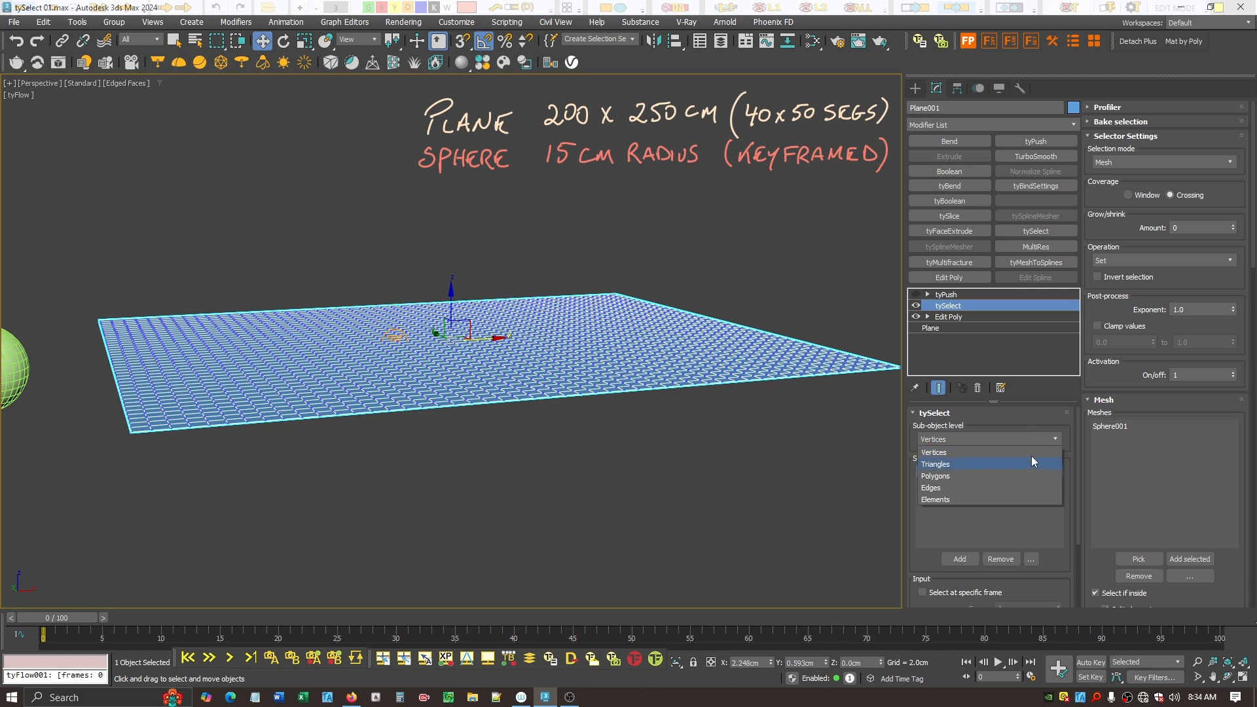
click(997, 418)
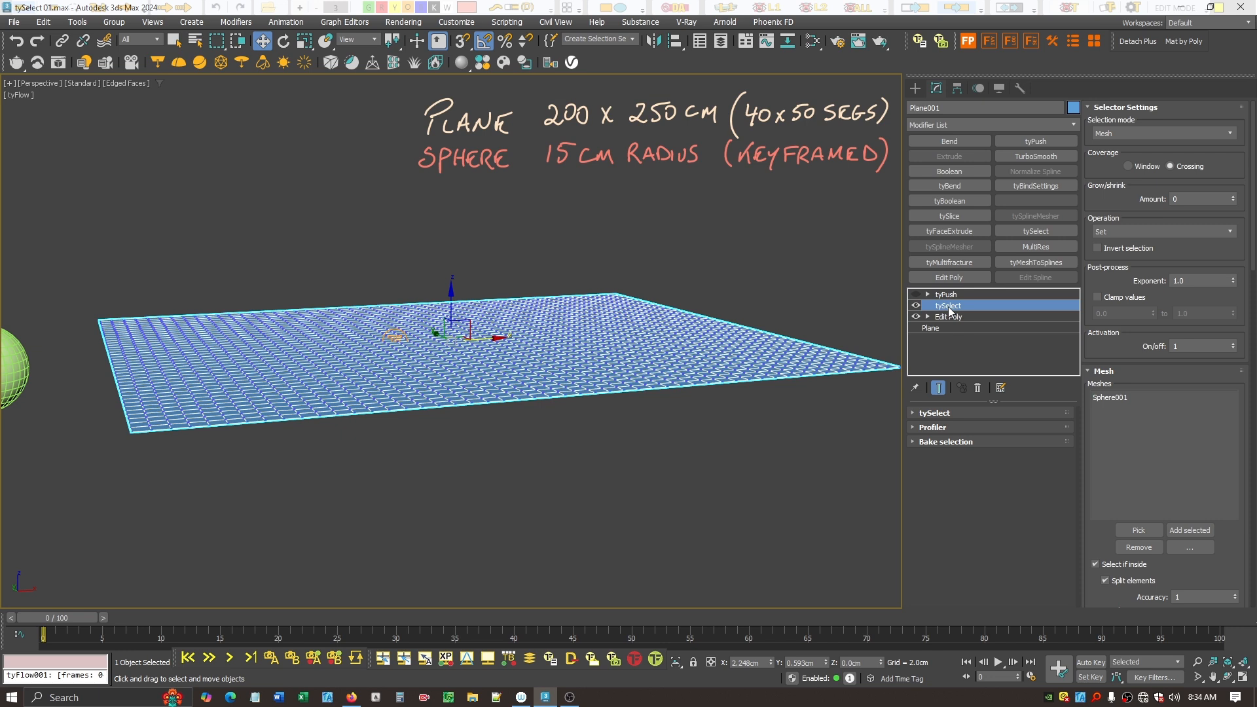
click(979, 412)
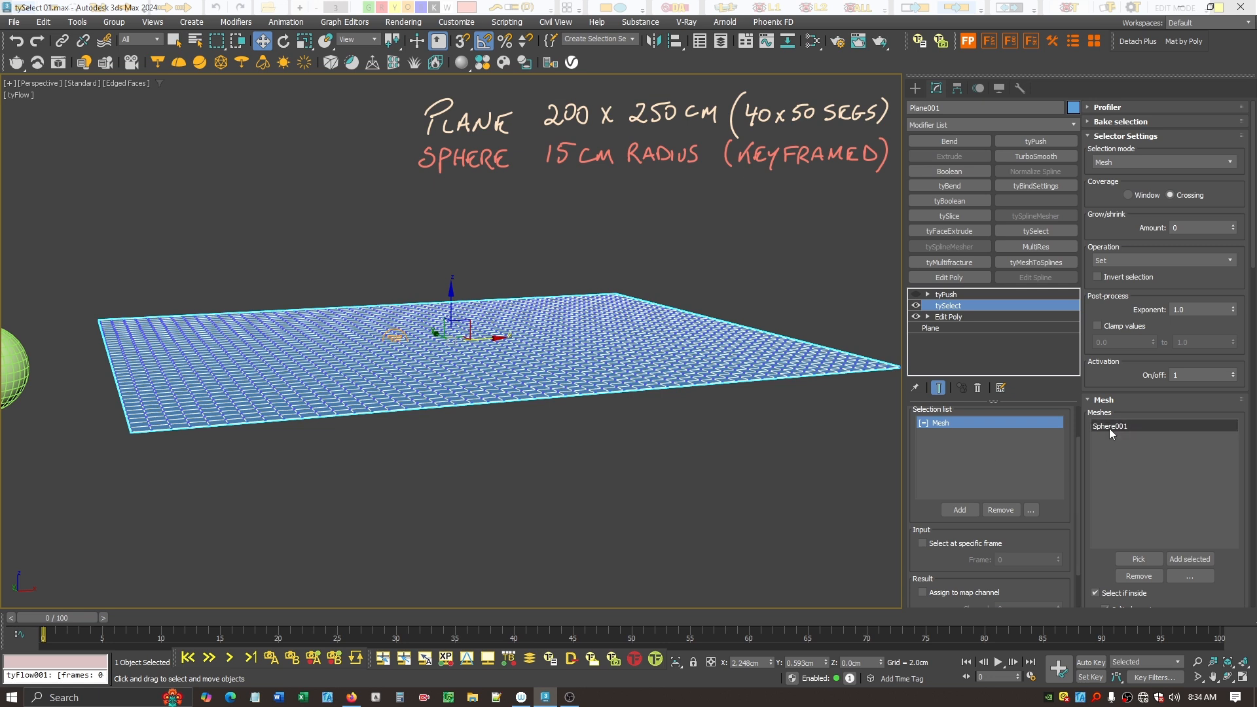
Scrub the animation to frame 23 and back to frame 9, viewing from higher up how the sphere drives the vertex selection
click(84, 614)
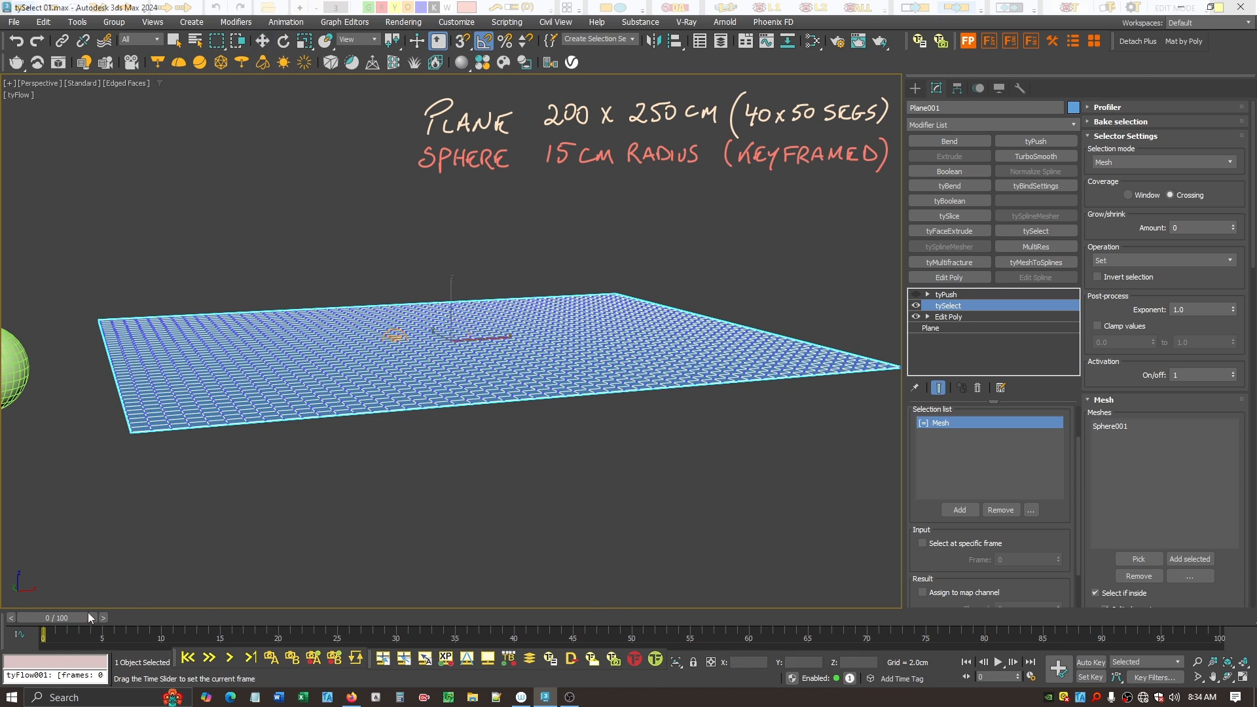
drag(89, 614, 348, 615)
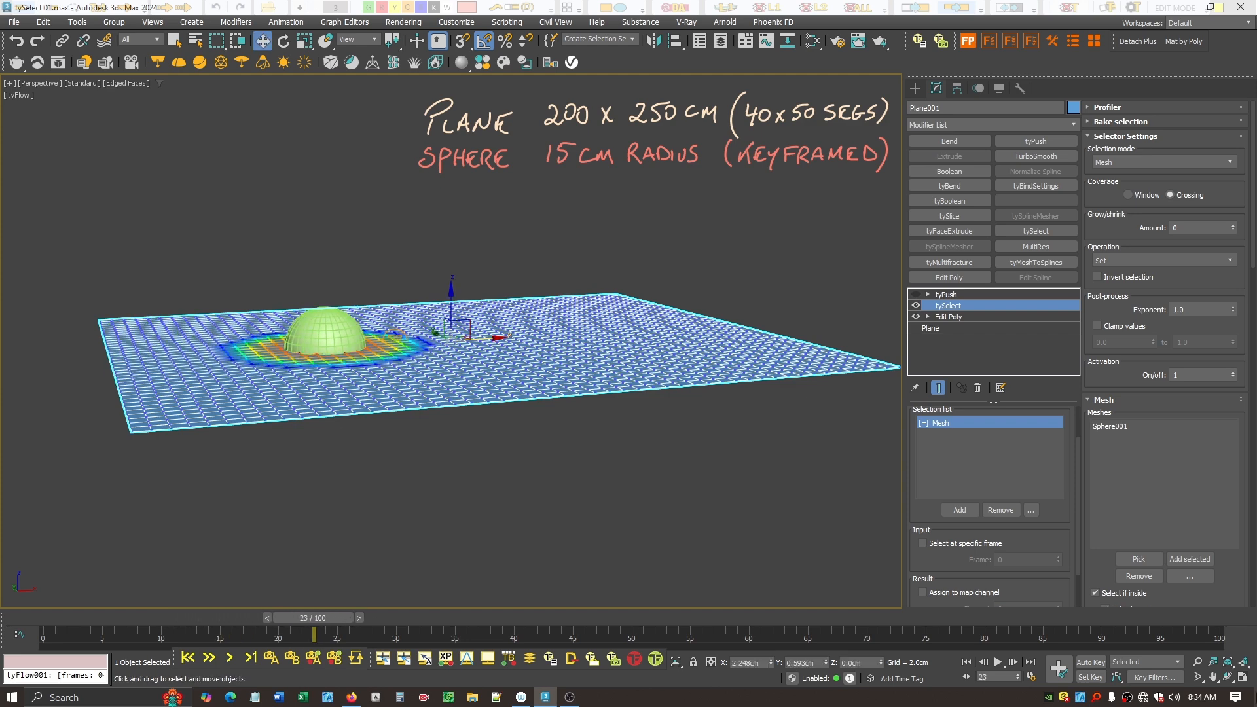
click(1227, 676)
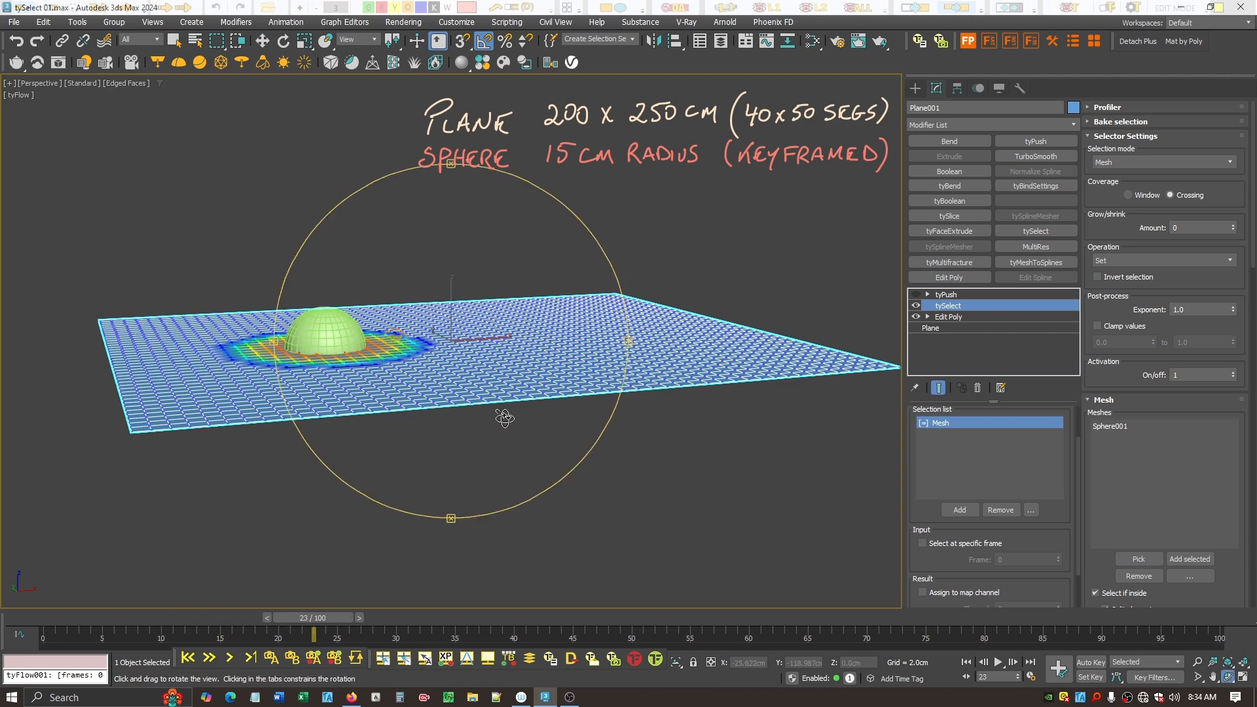
drag(505, 418, 505, 441)
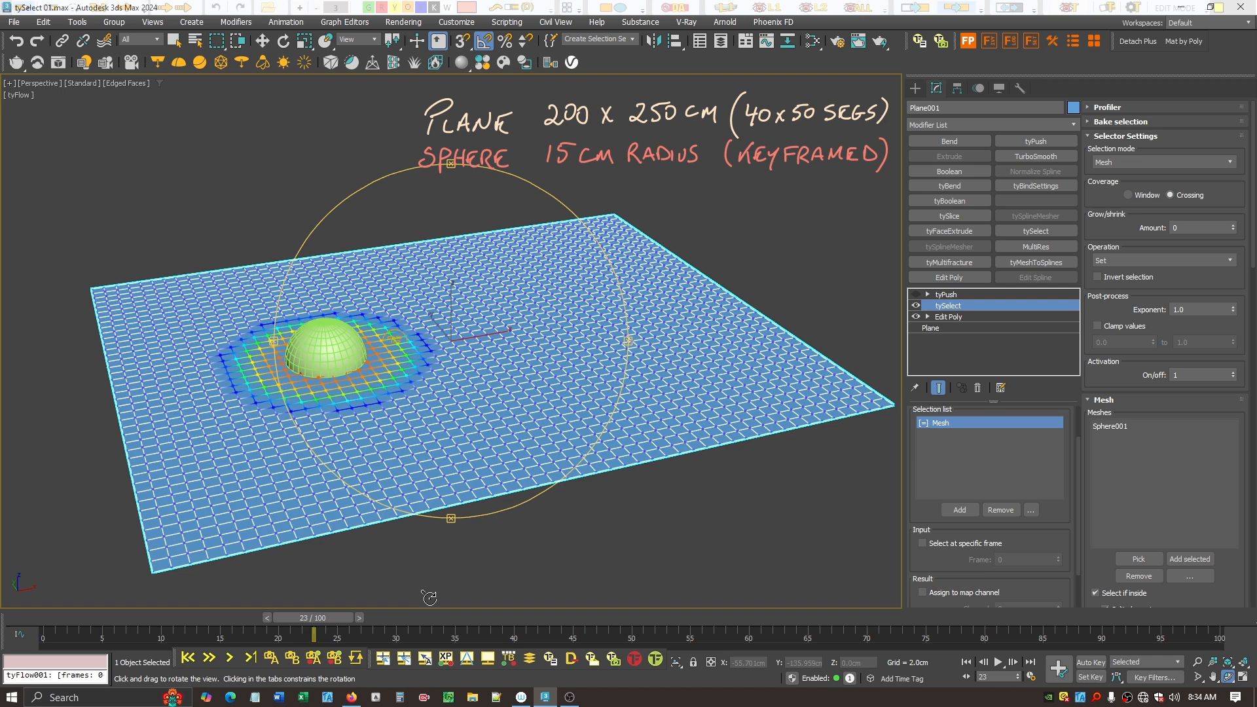
drag(316, 621, 167, 665)
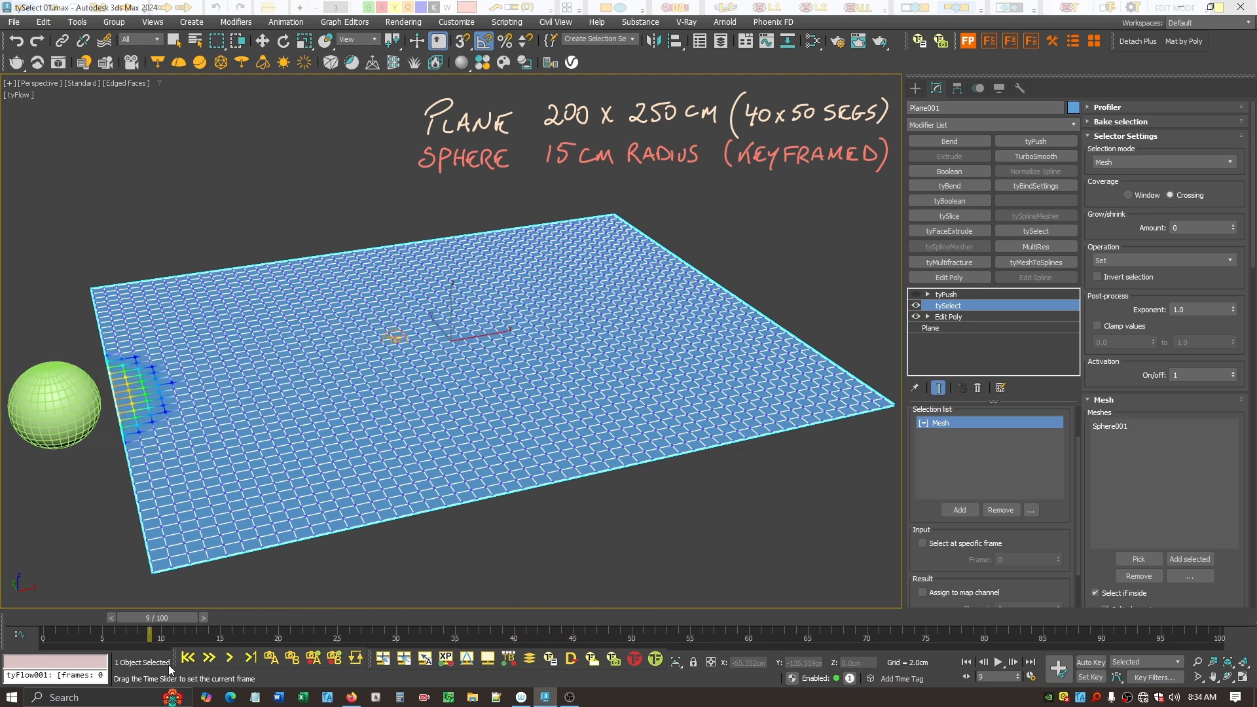
key(ctrl+r)
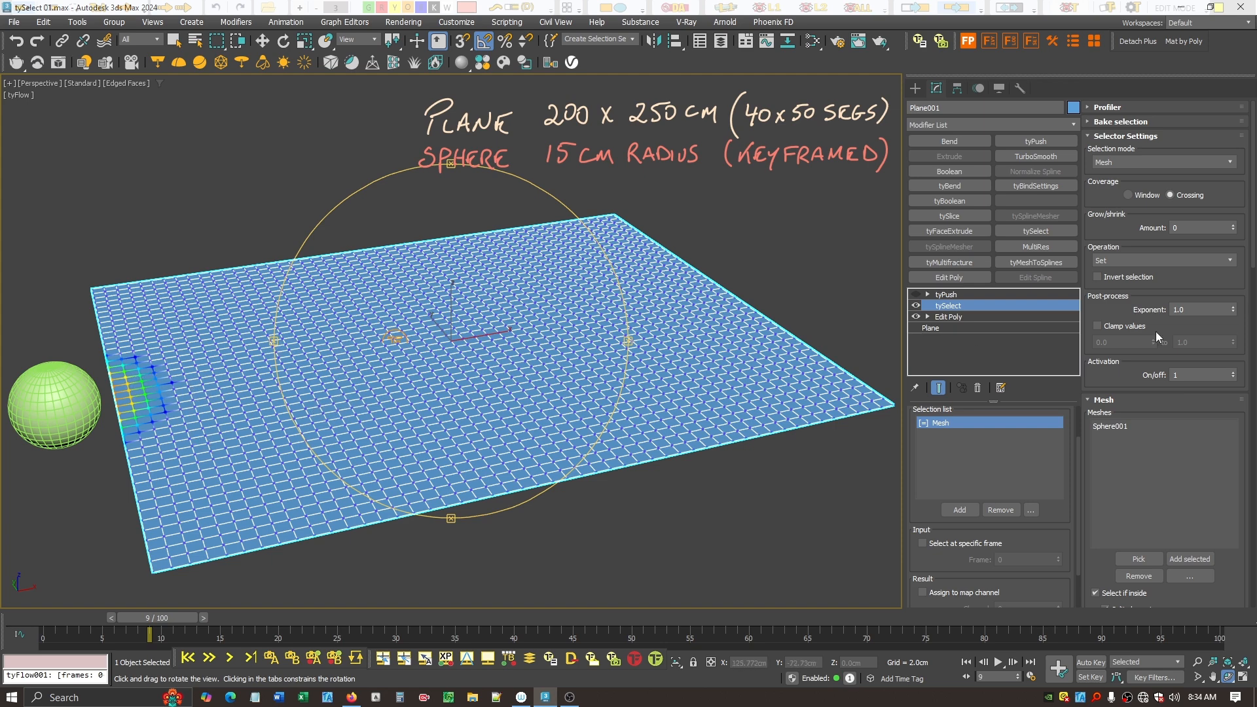
Turn the tyPush modifier back on and scrub to frame 23 to check the plane's deformation around the sphere
click(916, 295)
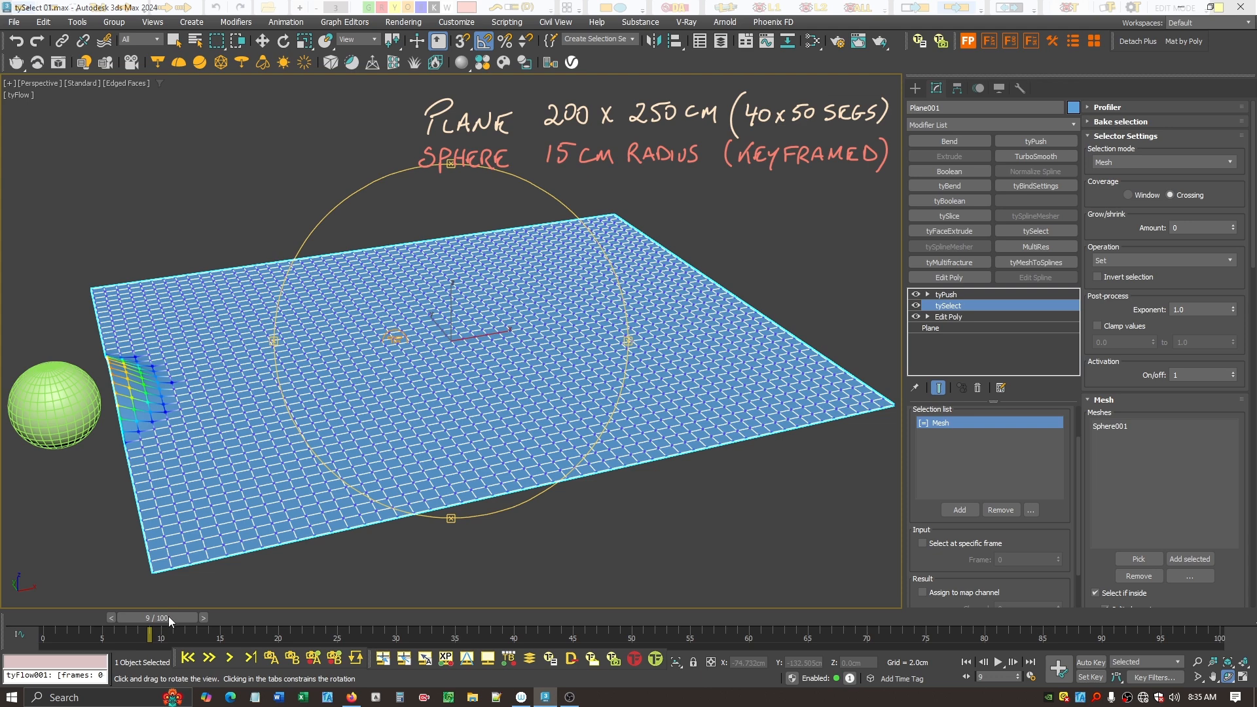
drag(174, 614, 328, 610)
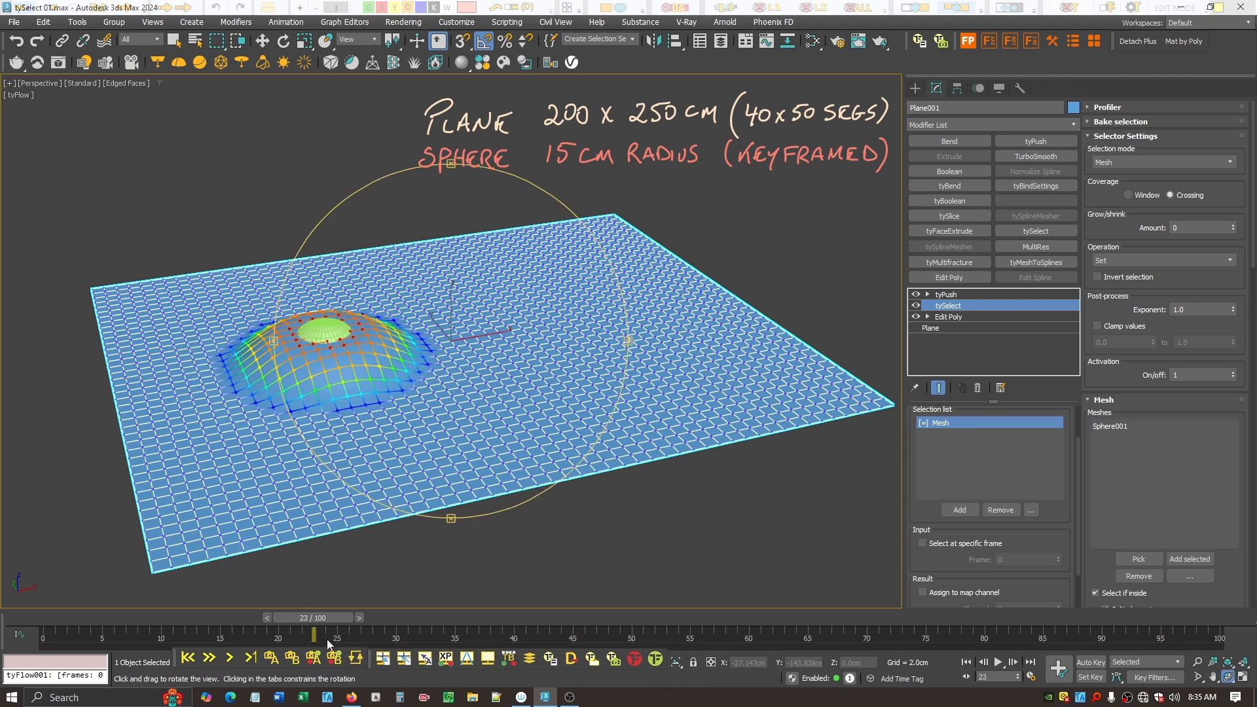
Compare tyPush with Use vertex selection off and on, and scrub the animation to frame 51
click(927, 294)
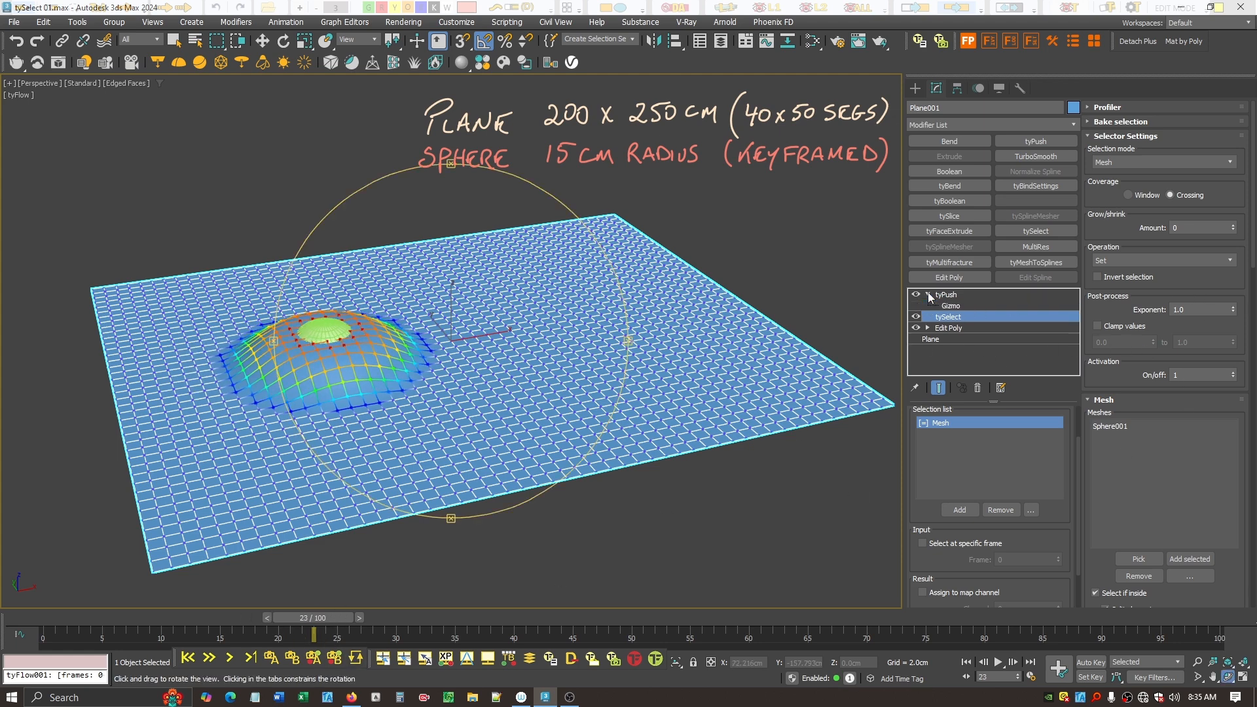
click(944, 295)
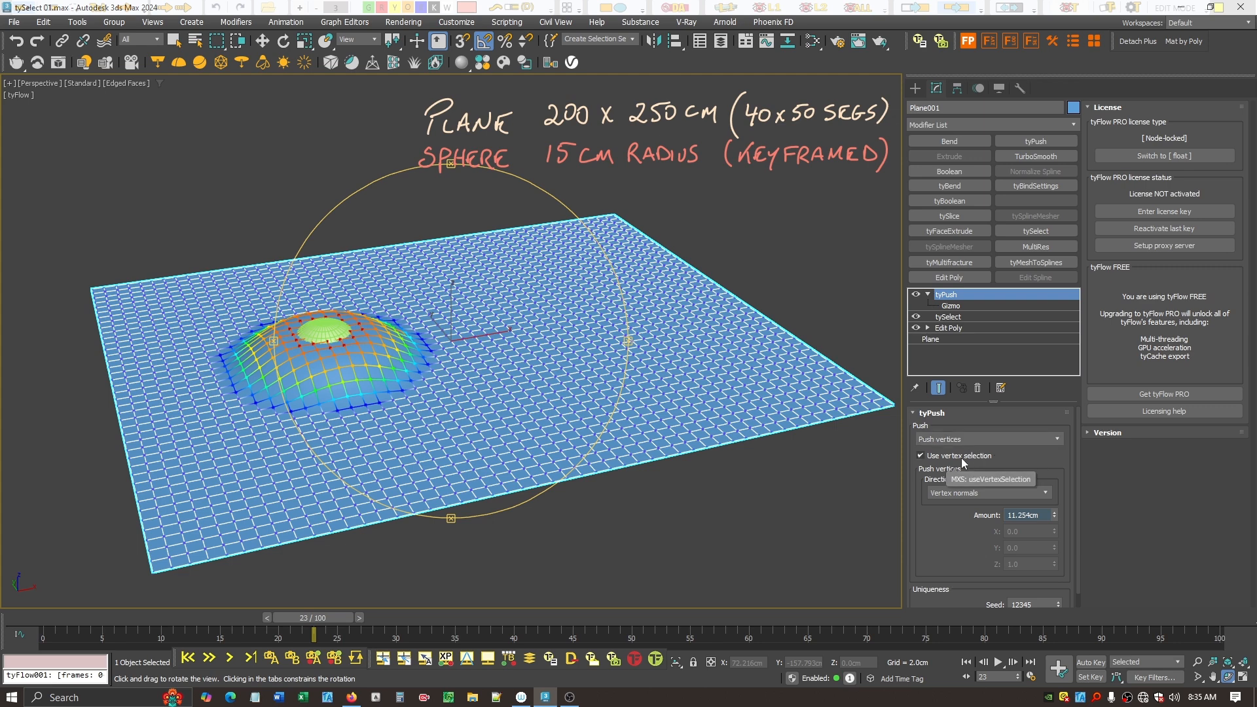
click(920, 456)
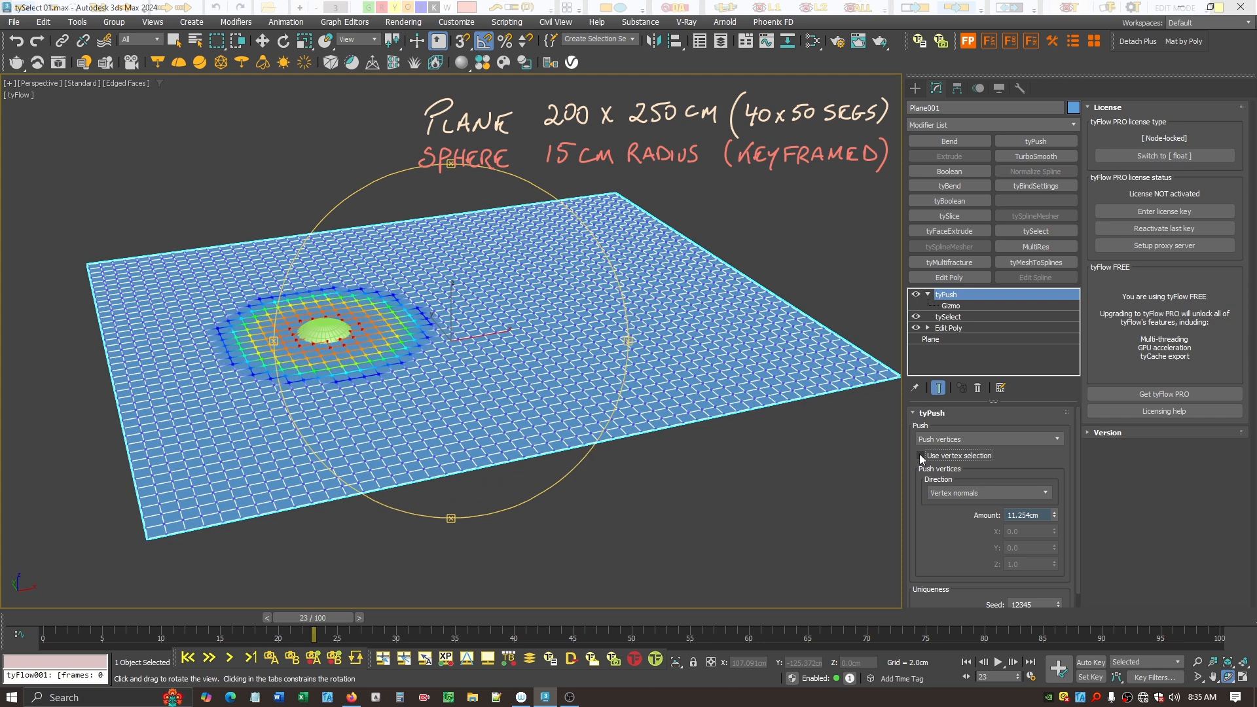
click(920, 454)
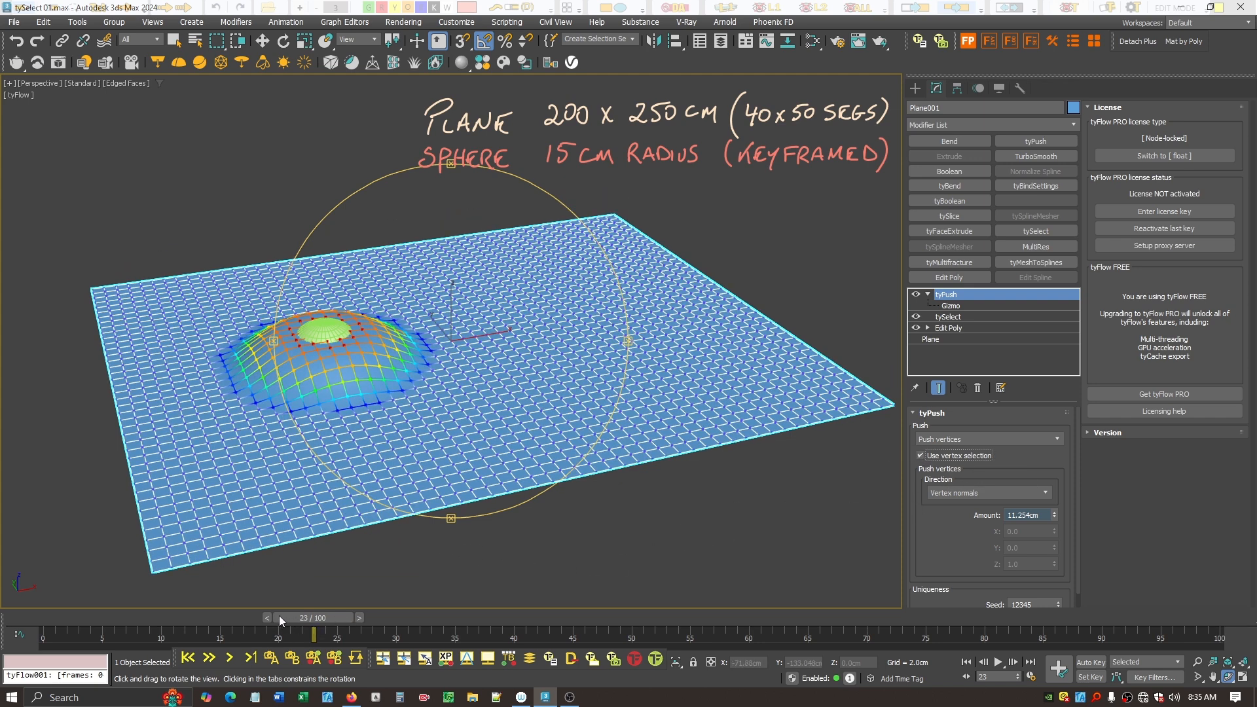
drag(279, 619, 613, 540)
key(ctrl+r)
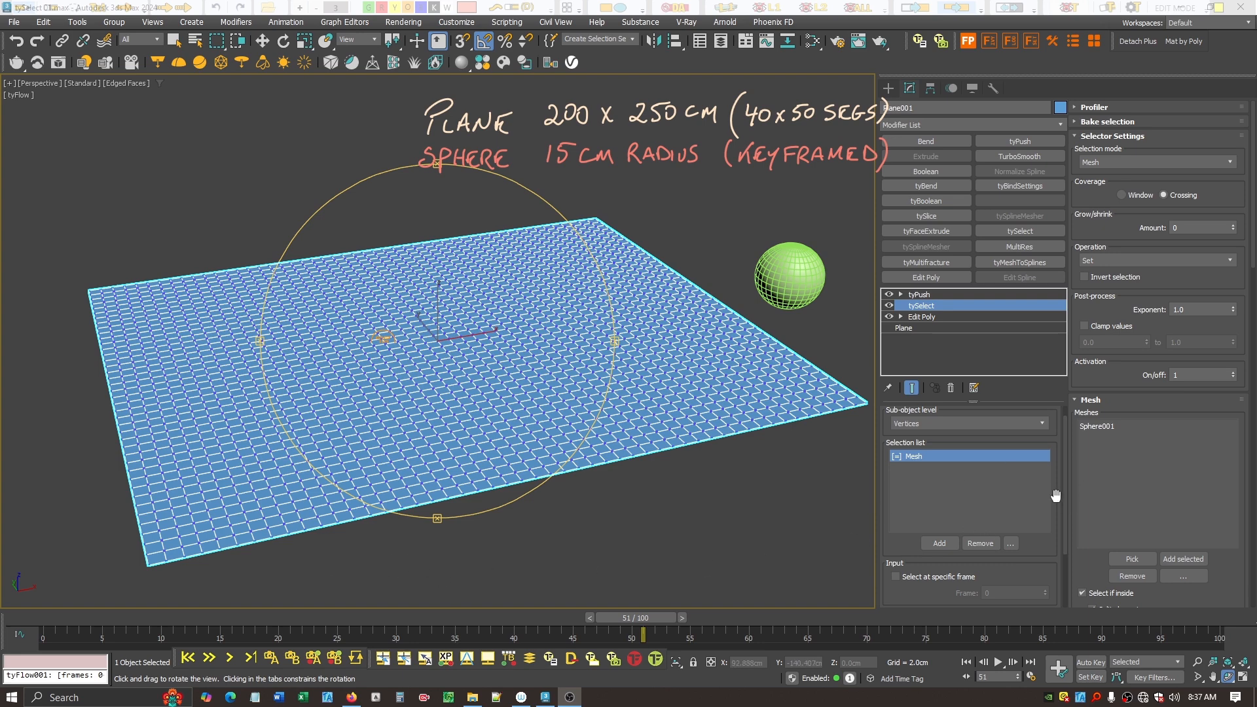
Review the tySelect sub-object level choices and expand the Bake selection settings
scroll(1061, 493, up, 1)
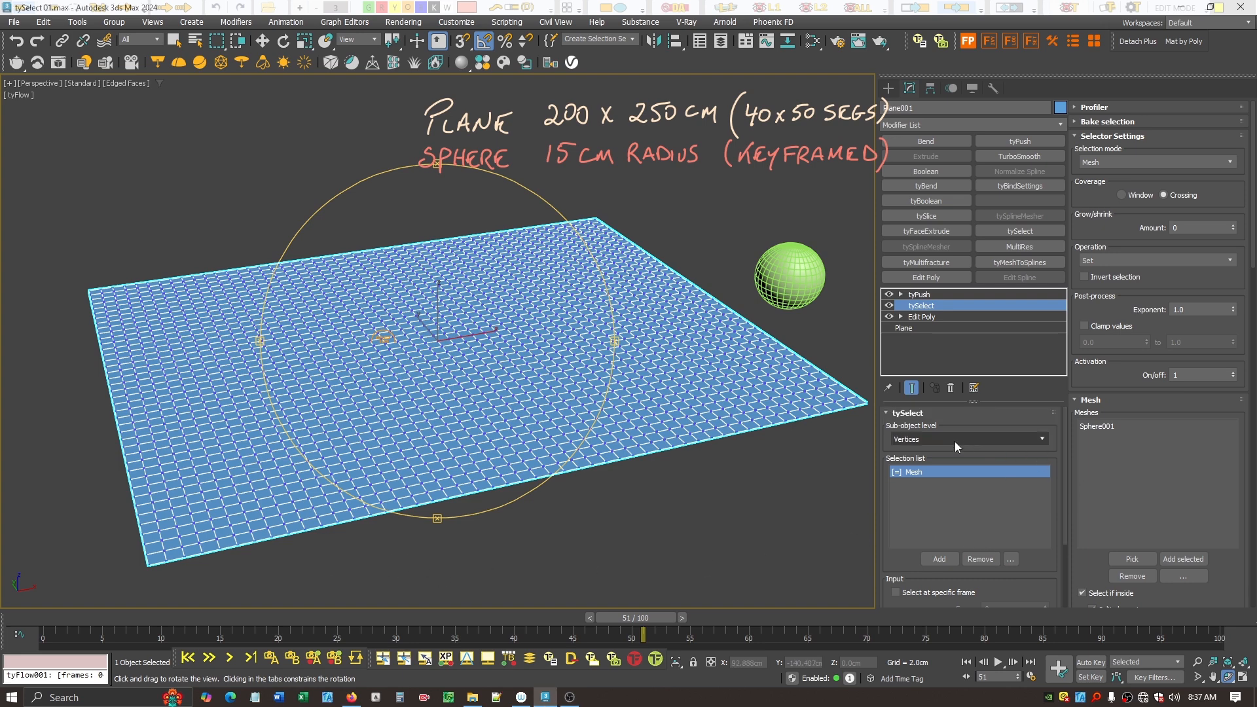
click(1040, 440)
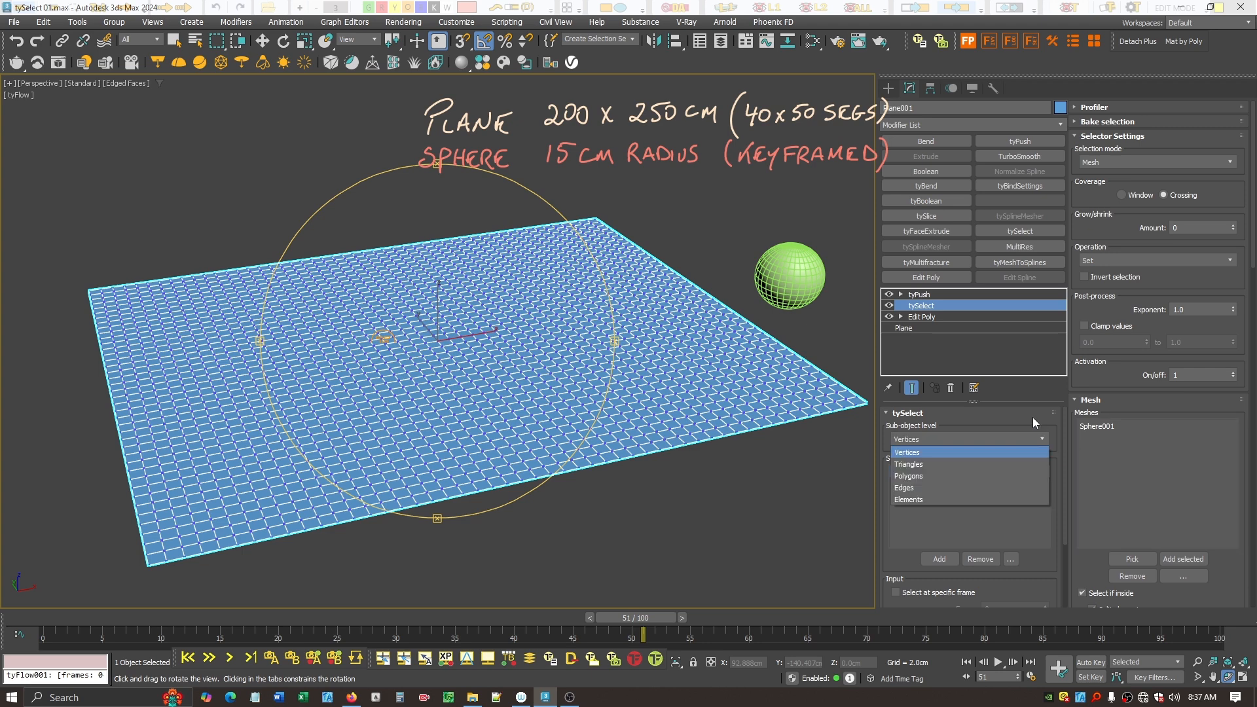
click(1032, 418)
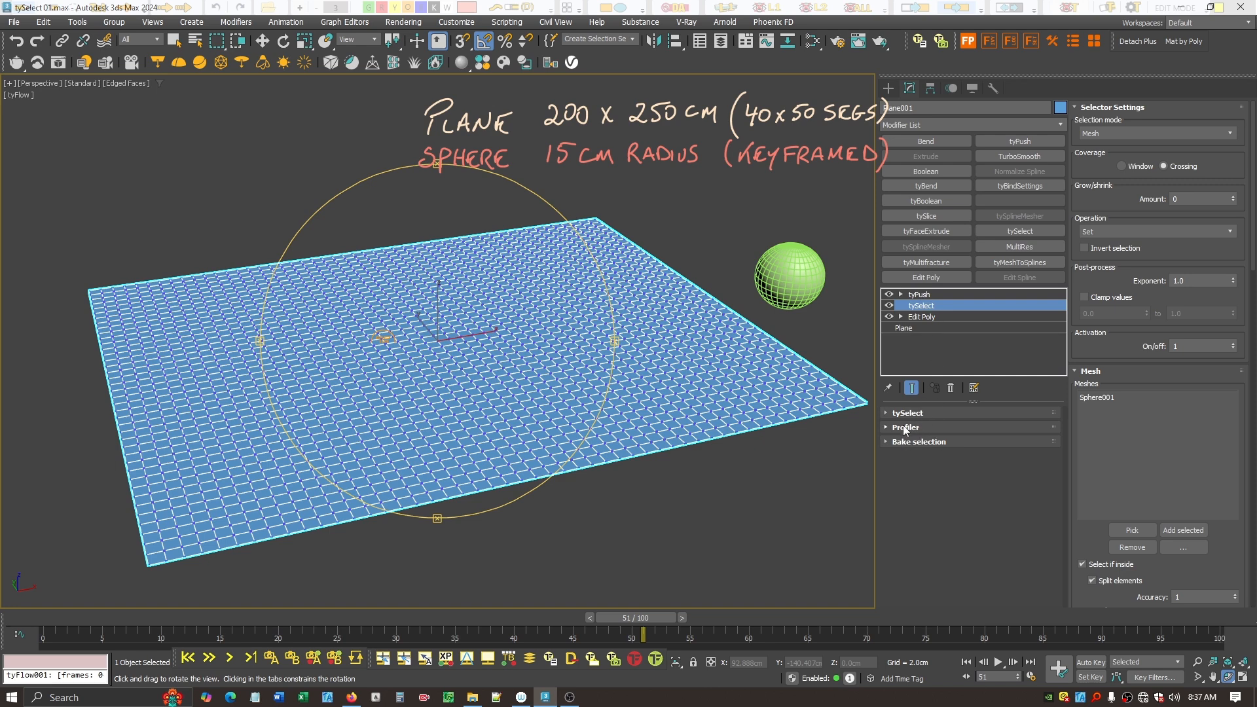
click(952, 441)
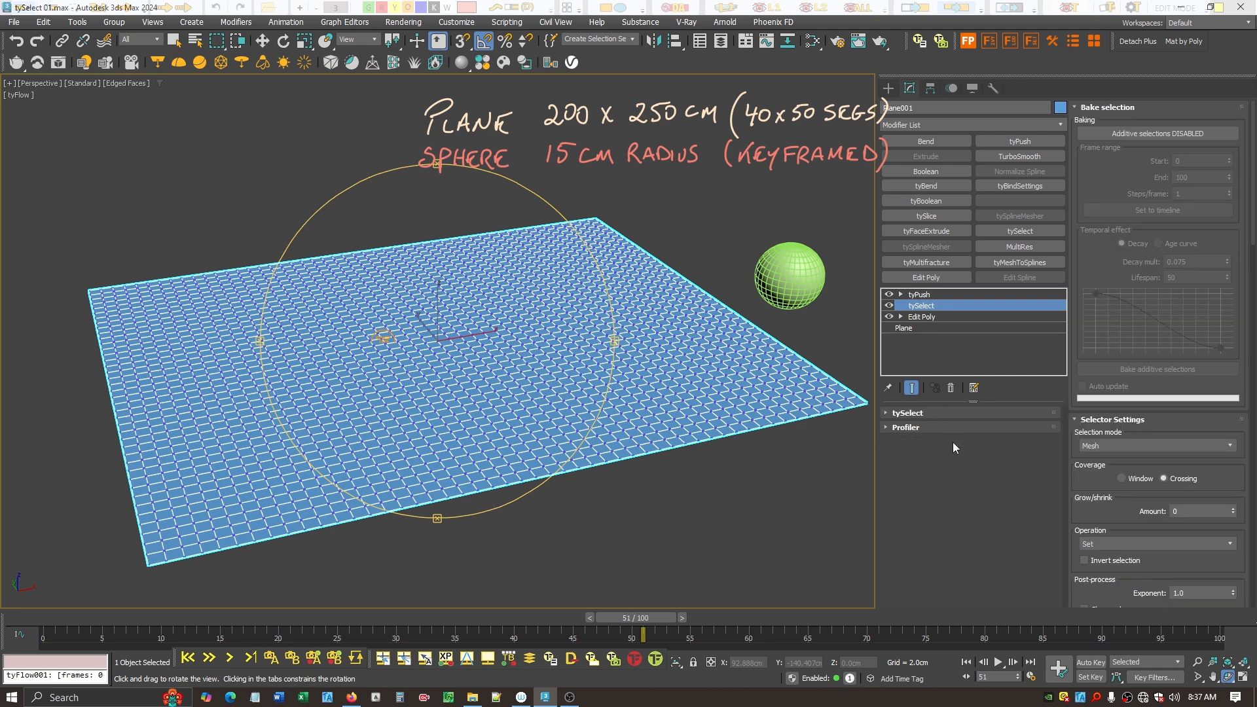
Examine the tySelect selection list and the Profiler timing info, leaving both sections collapsed
click(889, 413)
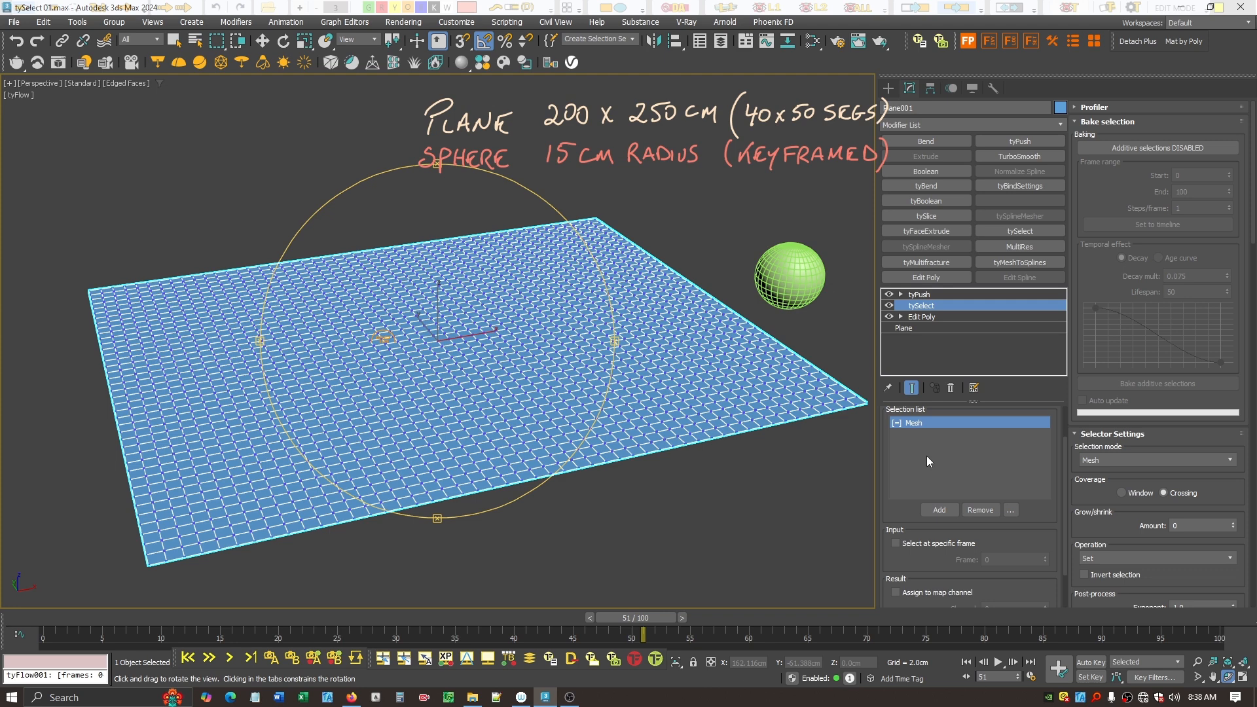
drag(1063, 517, 1062, 451)
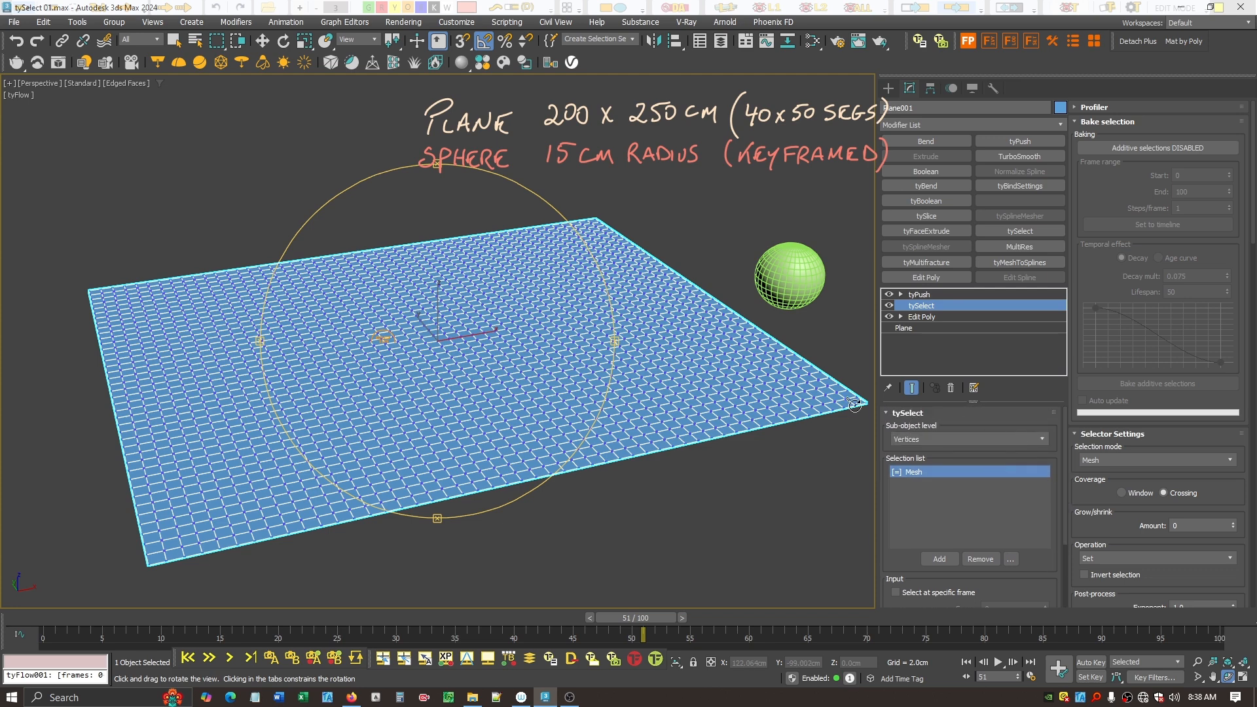
click(888, 413)
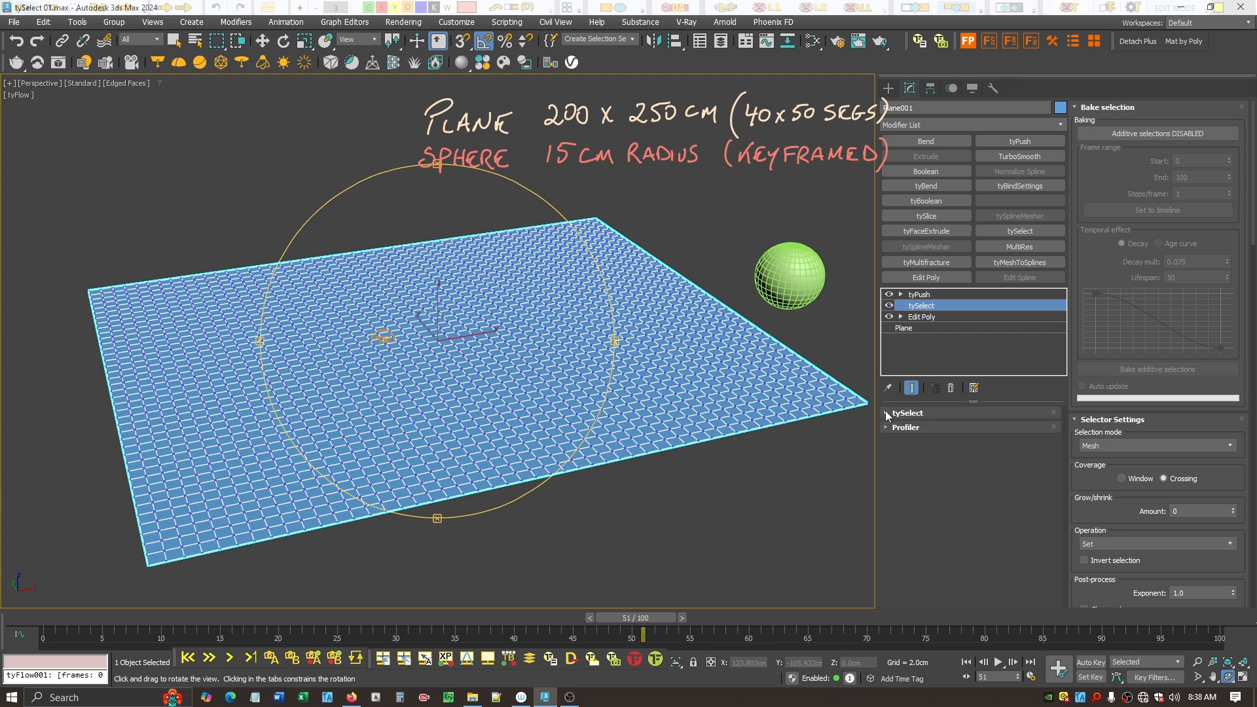
click(991, 427)
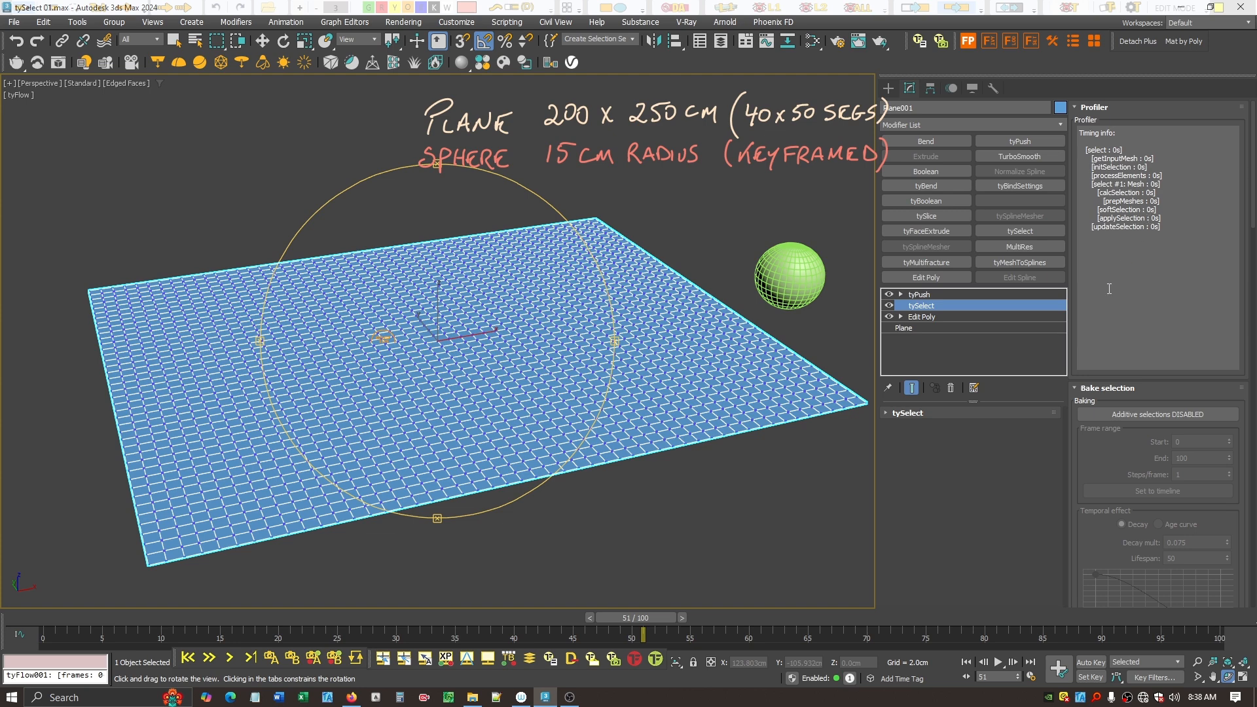
click(1104, 108)
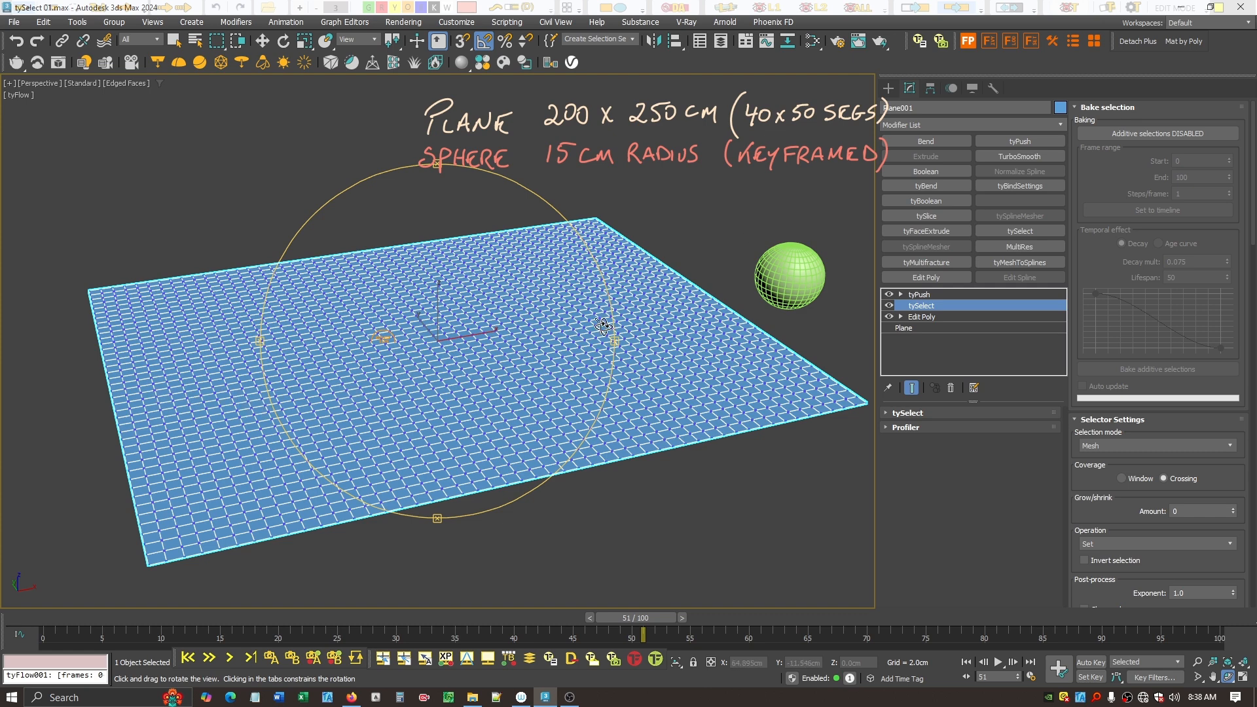
Enable additive selections in tySelect and scrub the timeline to preview the trail behind the sphere
click(1178, 134)
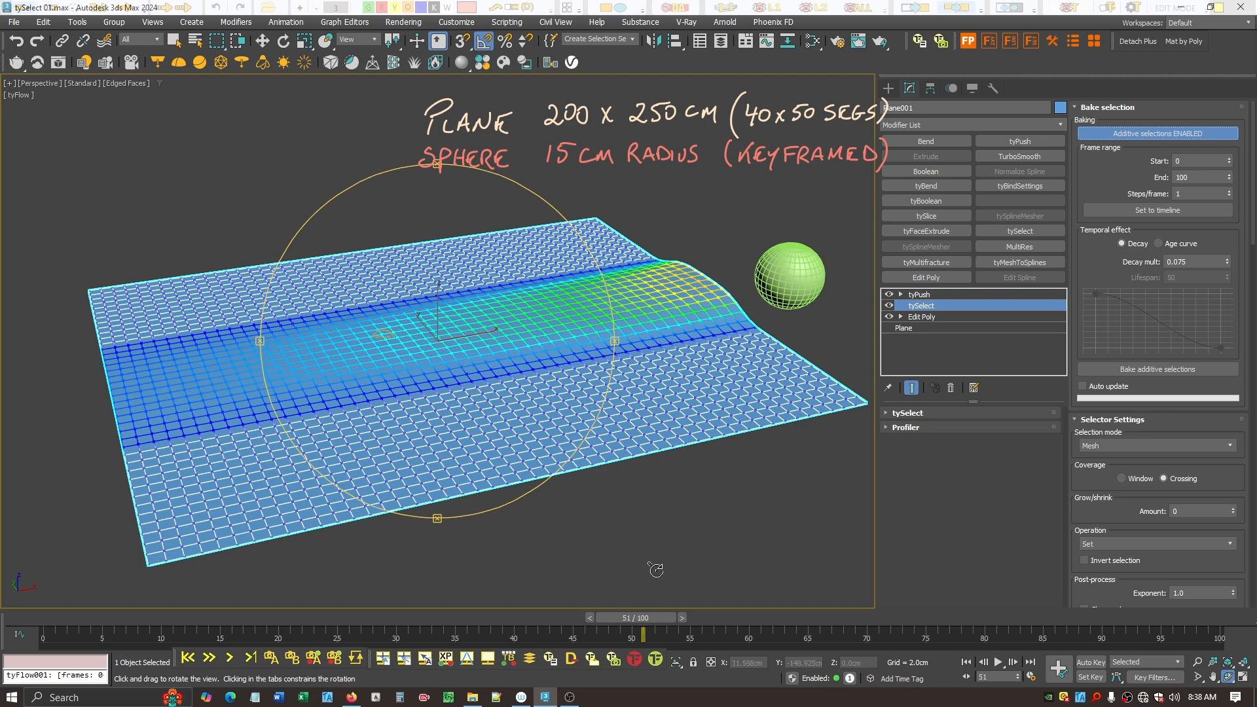
drag(646, 628, 660, 579)
key(ctrl+r)
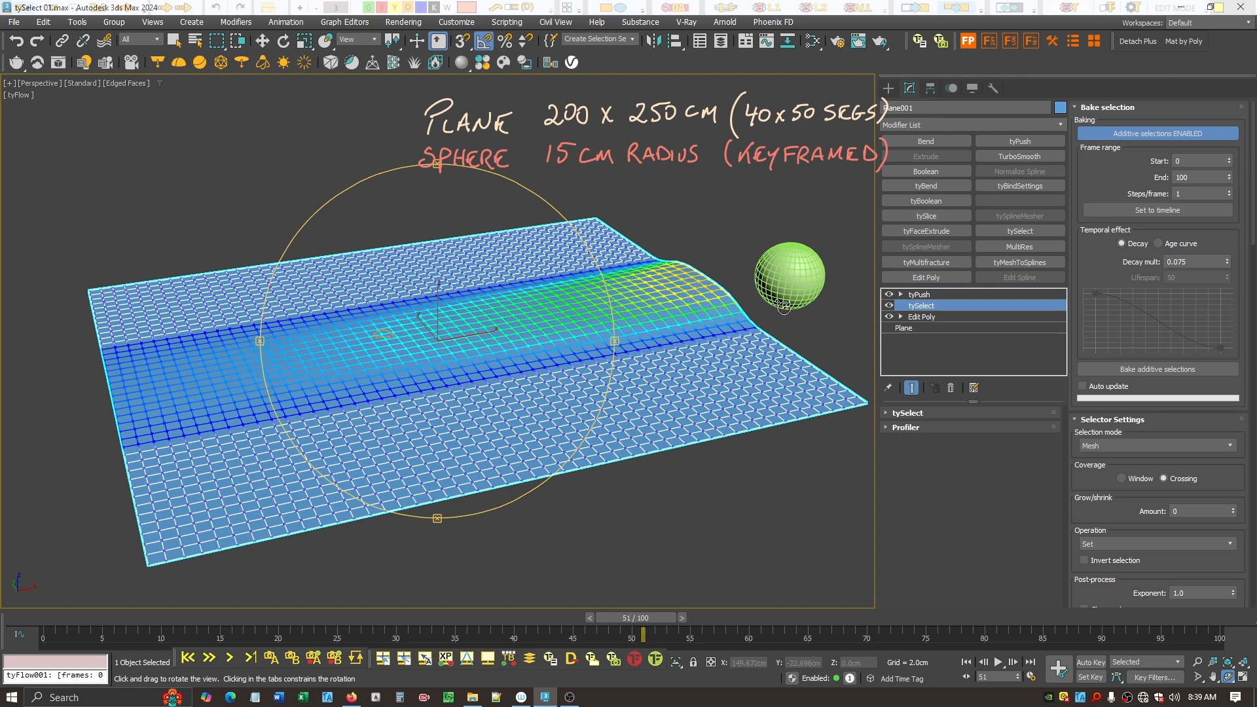
Set the additive selection's decay multiplier to 0.5 and scrub to frame 41 to preview the trail
double_click(1197, 261)
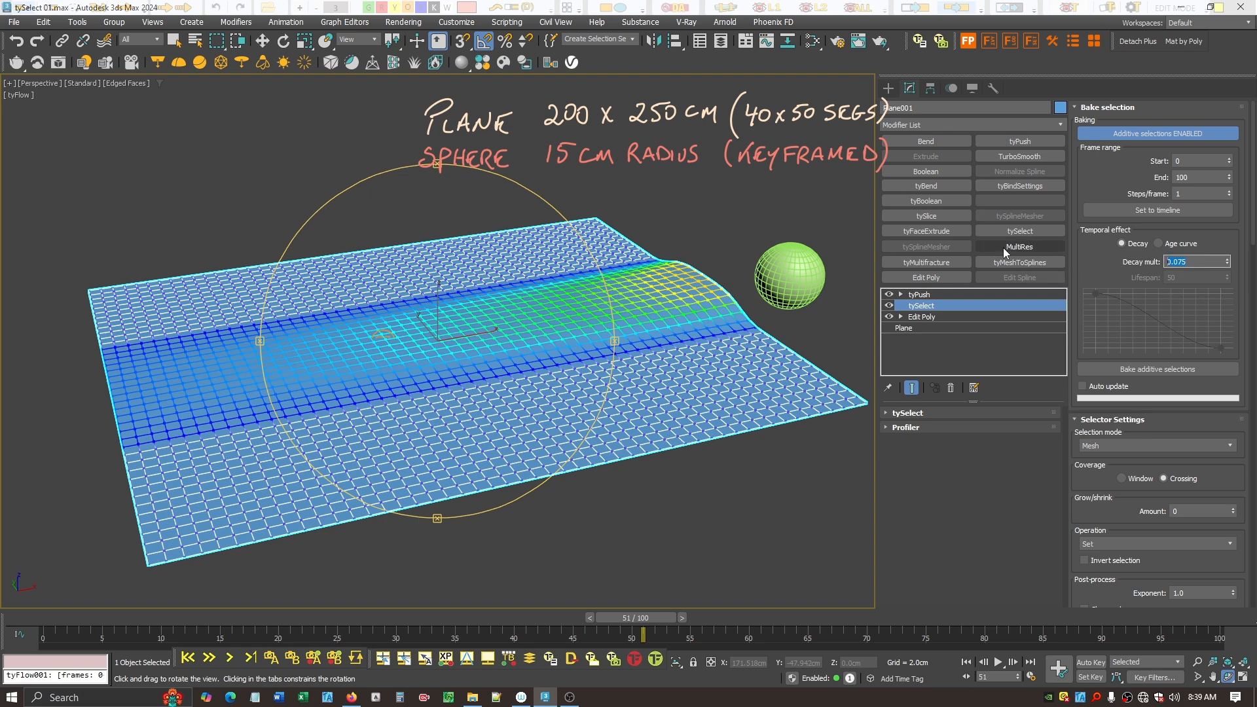
text(.5)
key(Return)
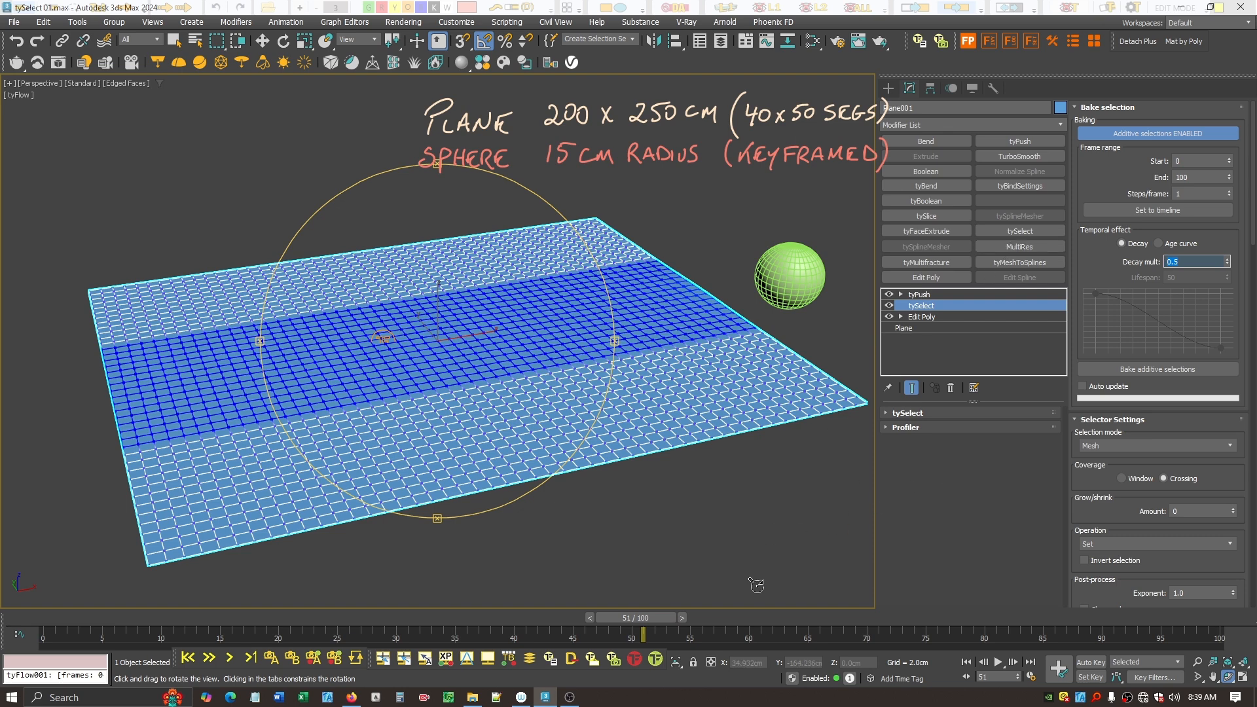
drag(654, 618, 548, 568)
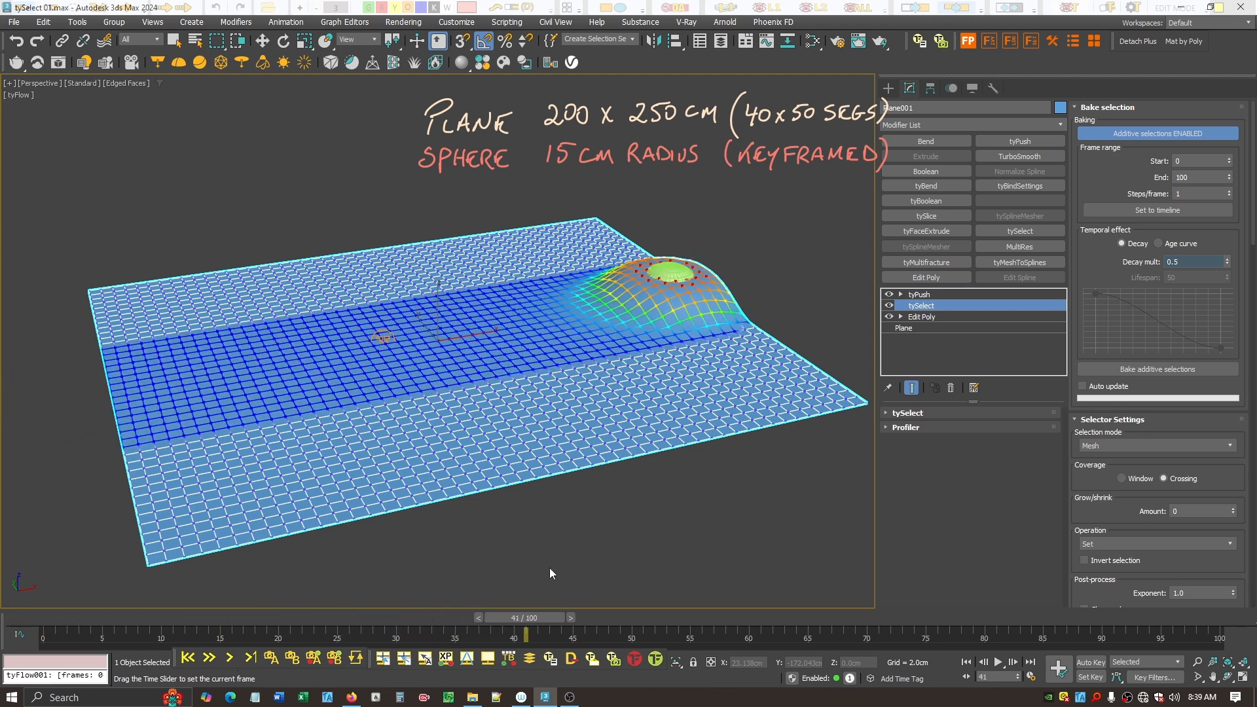
key(ctrl+r)
Set the additive selection's decay multiplier to 0.01 and scrub through to frame 99 to preview the trail
drag(1187, 261, 1149, 265)
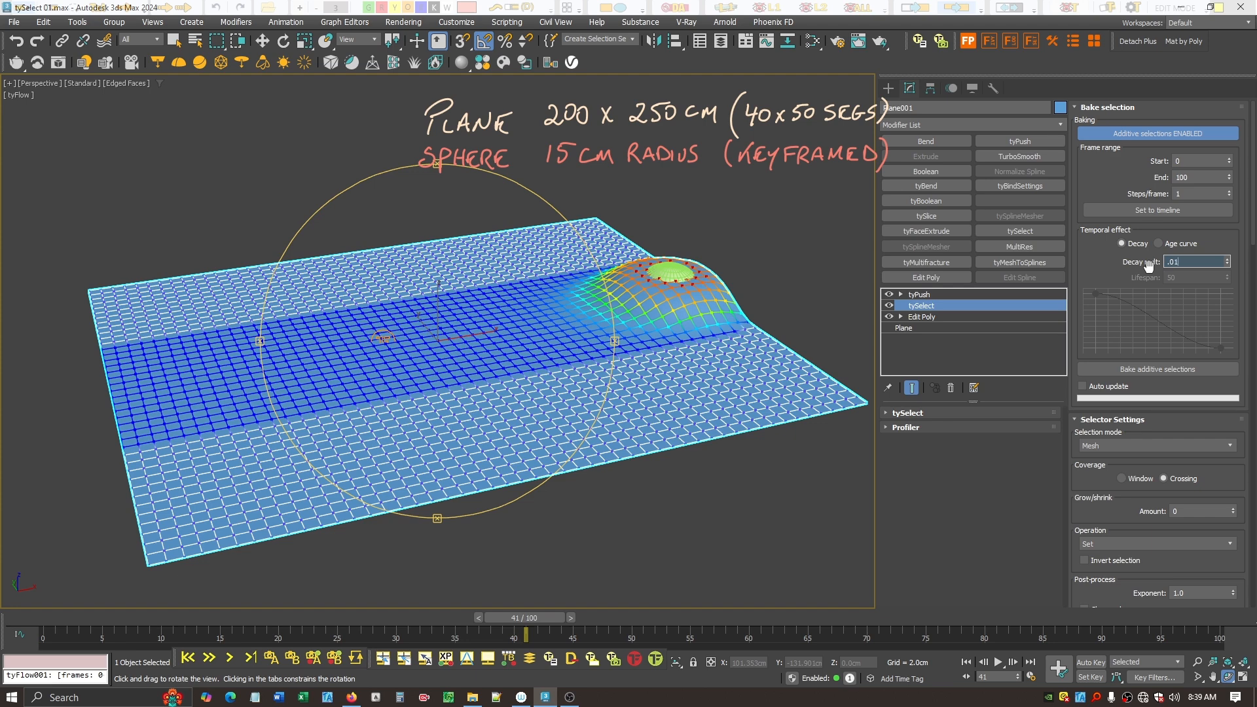
key(Return)
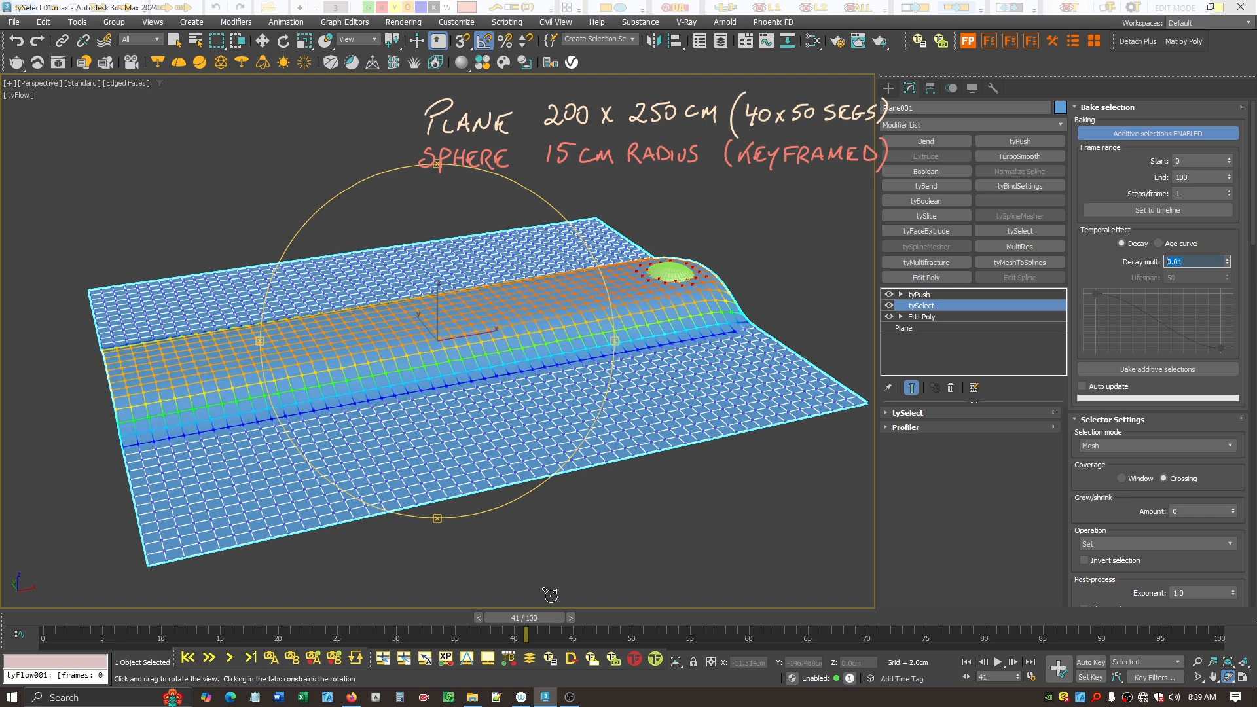
drag(529, 619, 1195, 592)
key(ctrl+r)
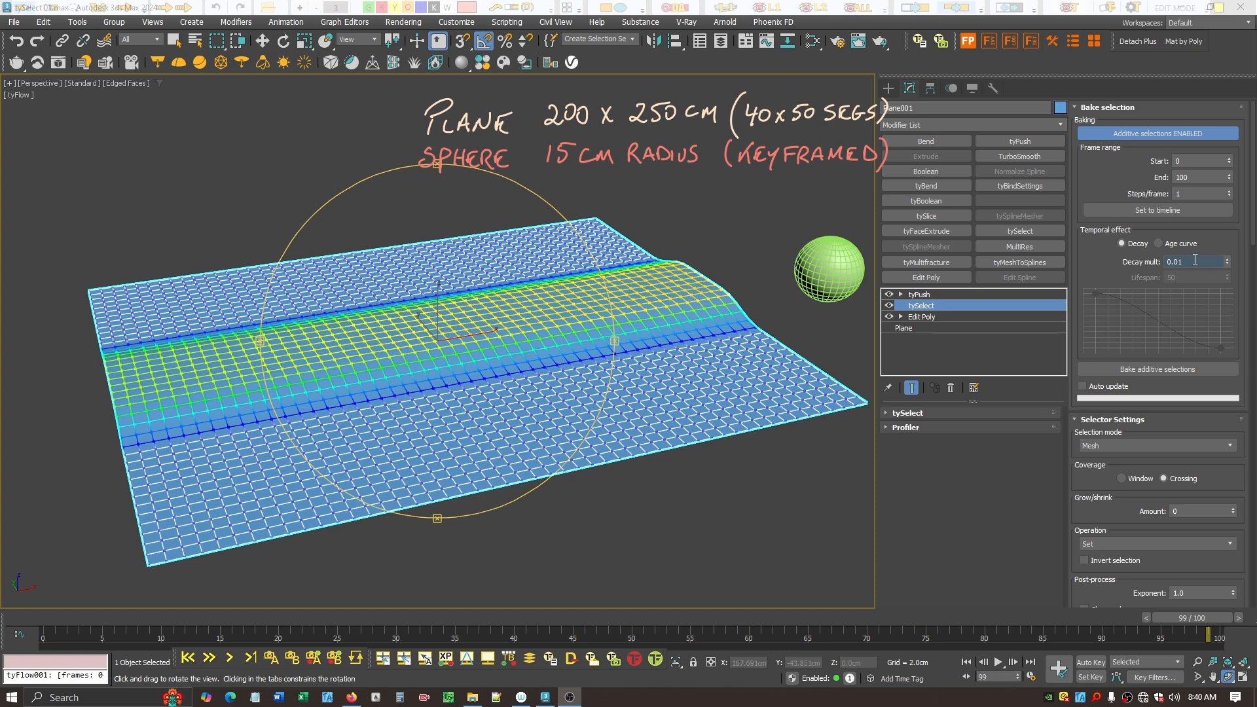
Switch the additive selection's temporal effect to Age curve and scrub back to frame 30 to preview the trail
click(1161, 244)
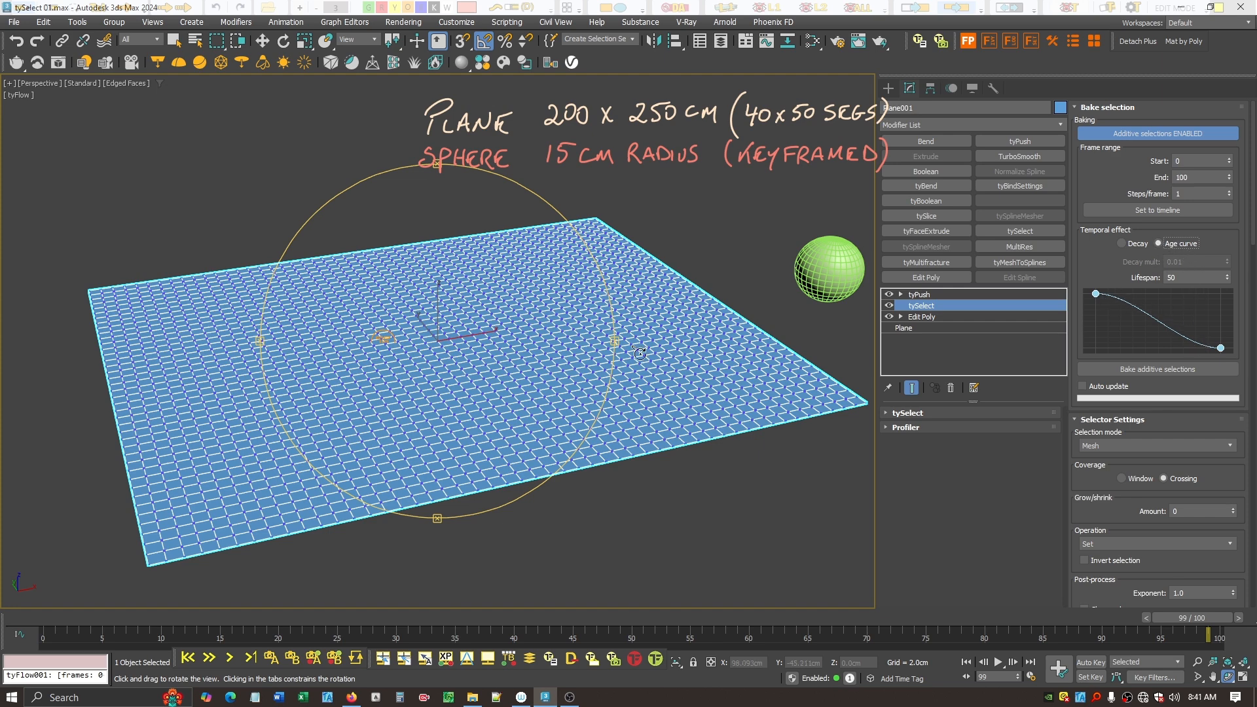
drag(1172, 615, 383, 674)
key(ctrl+r)
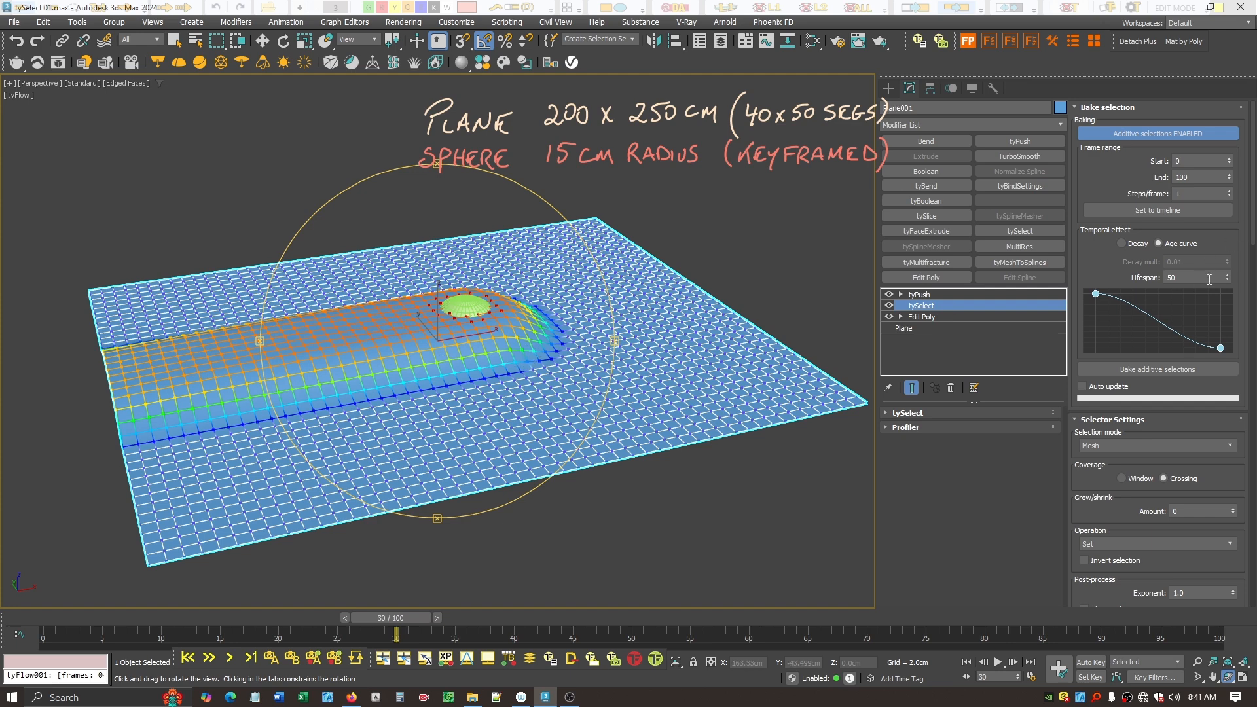
Set the age curve's lifespan to 9, reshape the curve to dip and rise again at its end, and preview it at frame 32
drag(1228, 276, 1231, 305)
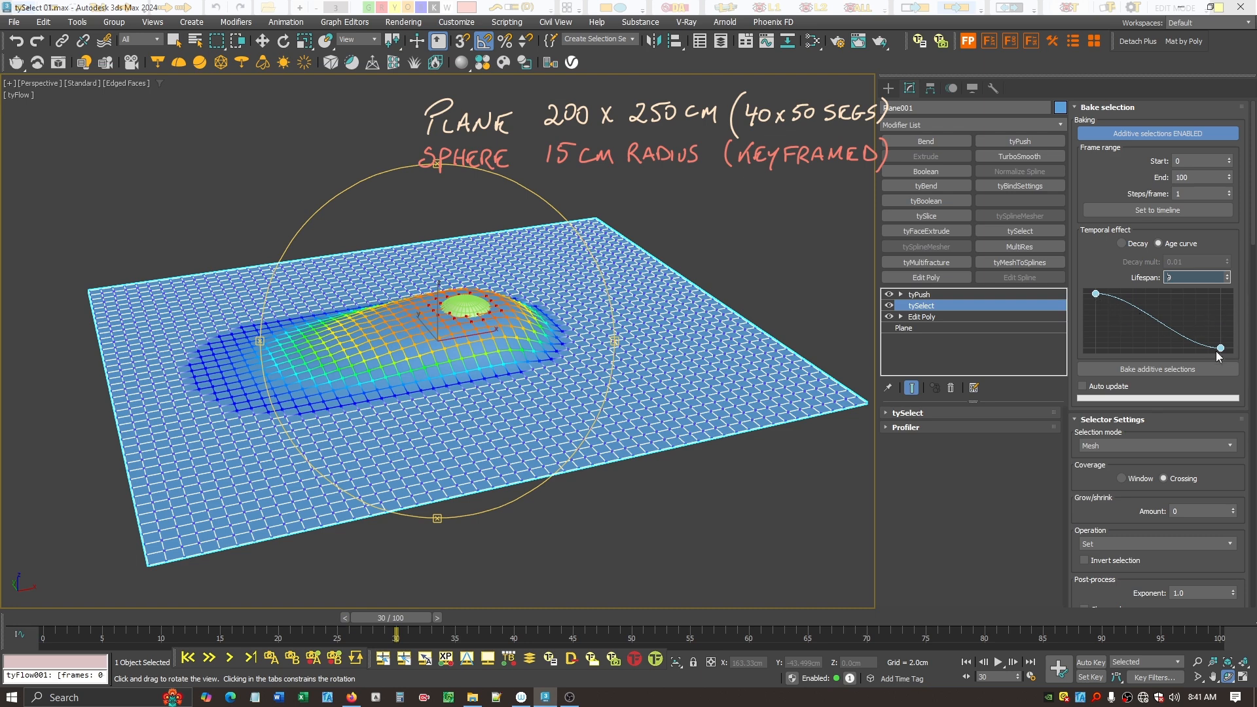
drag(1221, 350, 1229, 325)
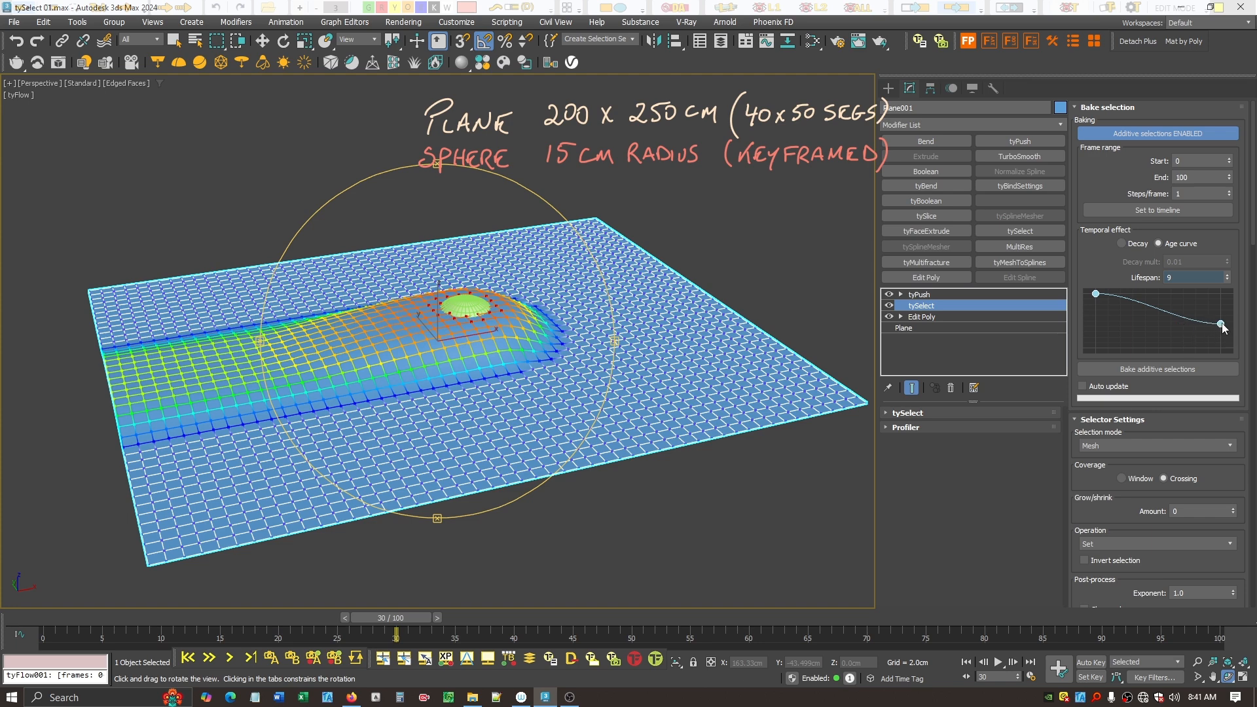
drag(1181, 325, 1192, 350)
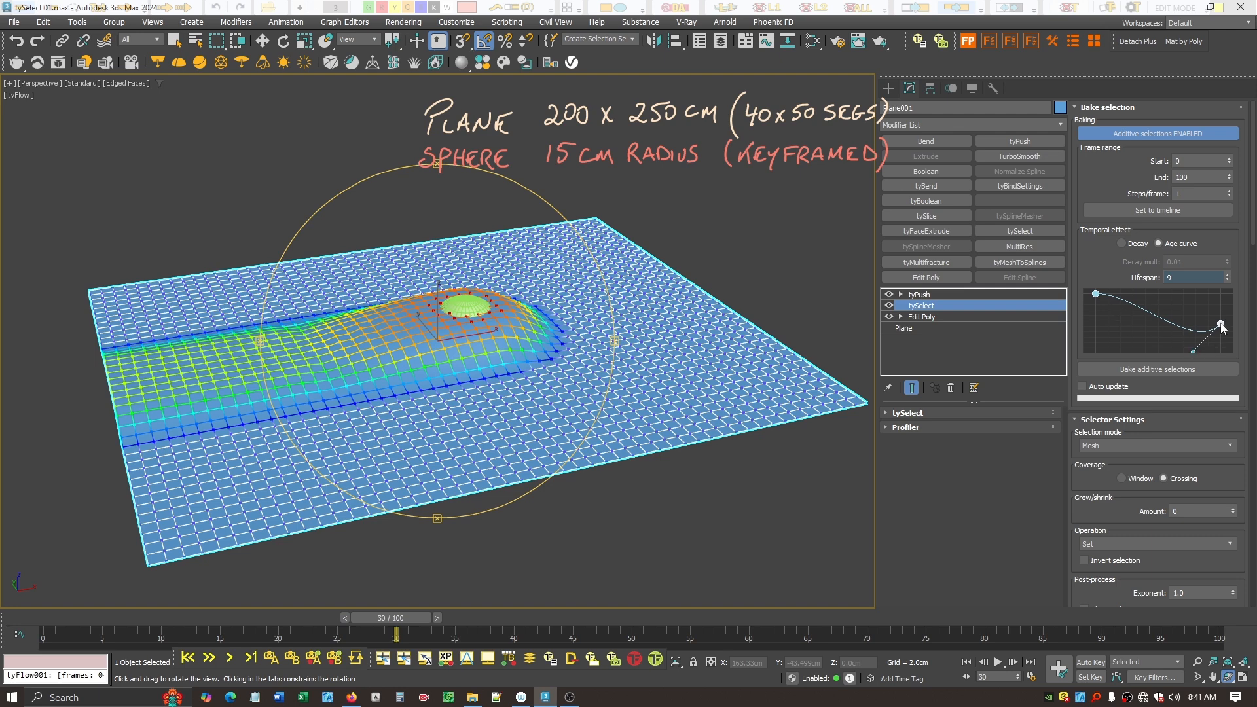
drag(1220, 324, 1187, 354)
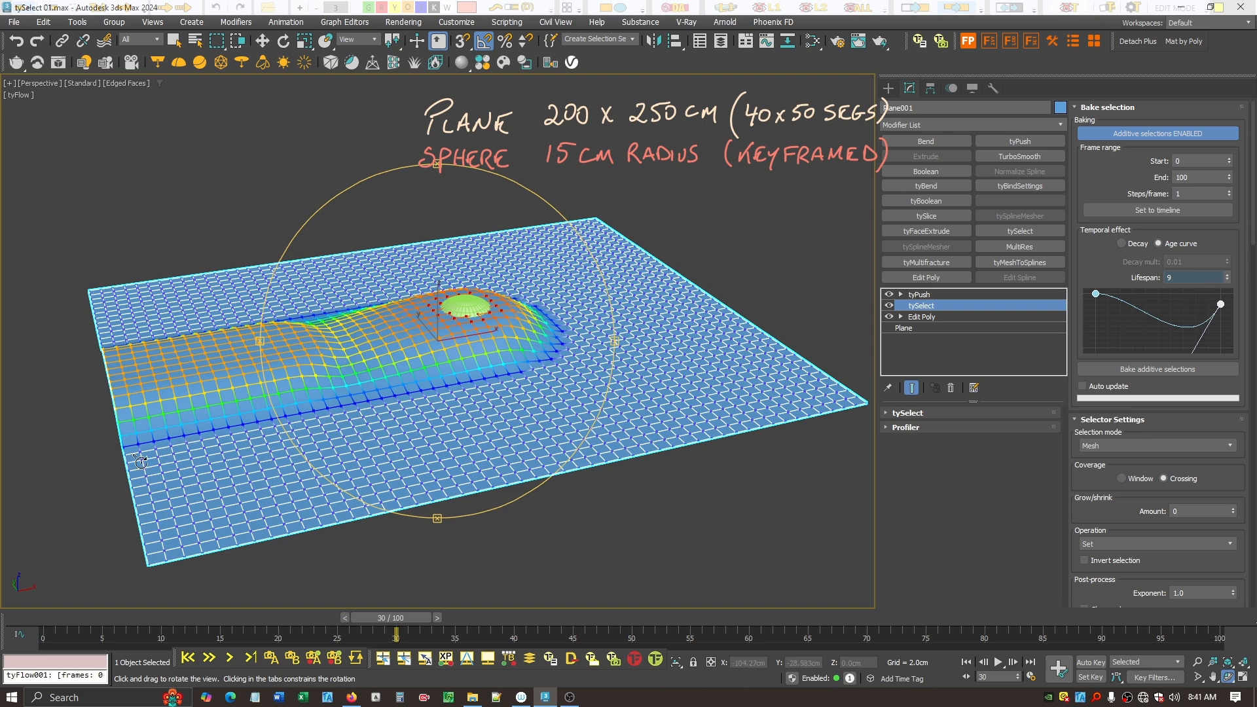
mouse_move(417, 614)
mouse_down()
mouse_move(179, 640)
mouse_move(419, 589)
mouse_up()
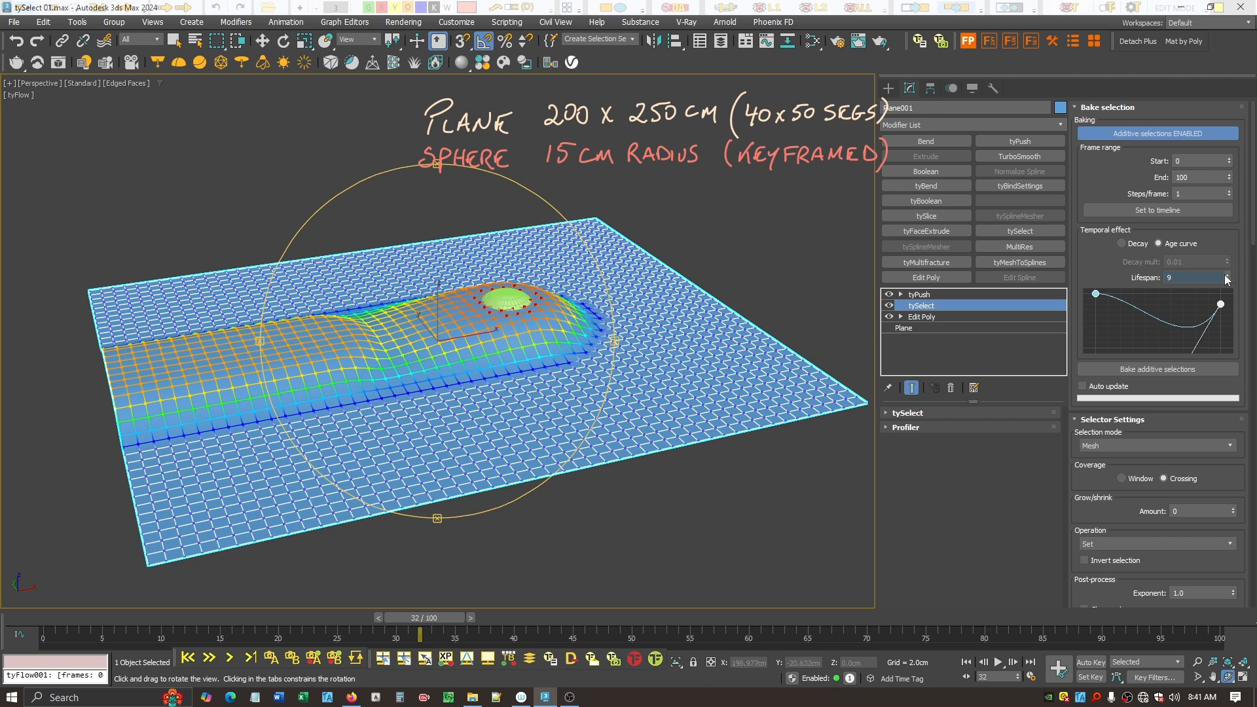
Set the age curve's lifespan to 27 and scrub to frame 51 to preview the trail
drag(1226, 280, 1227, 266)
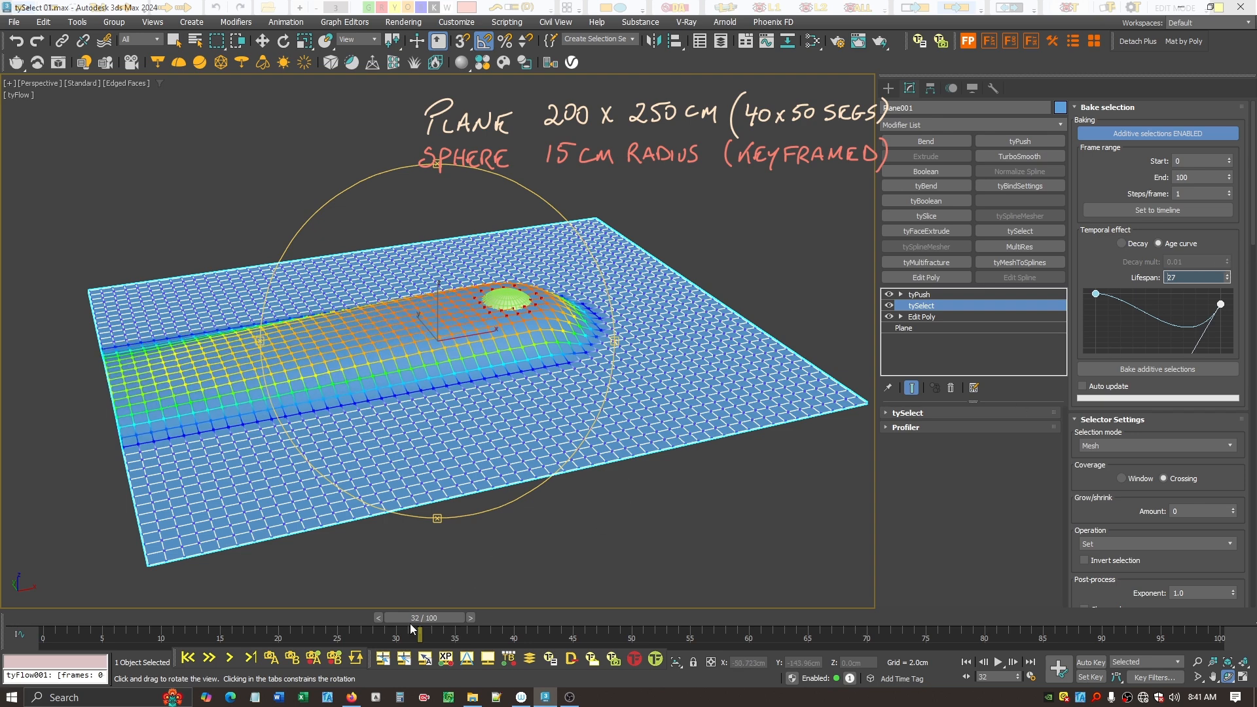
drag(420, 613, 643, 537)
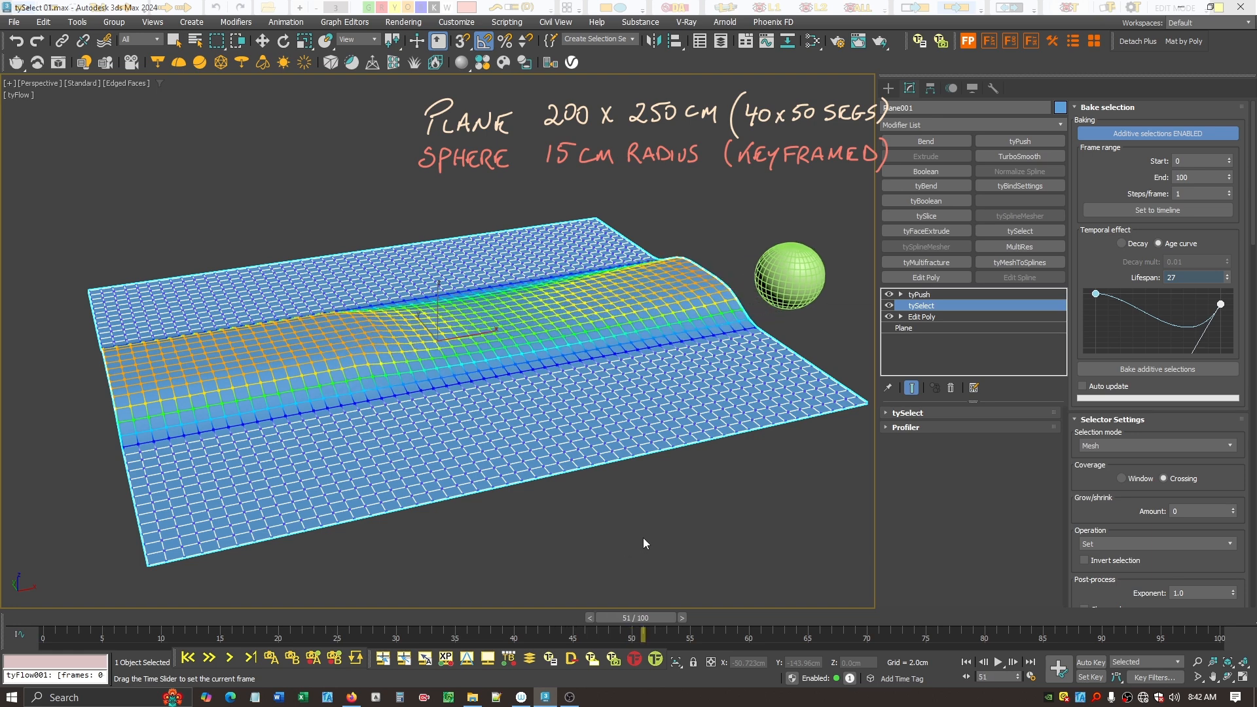
key(ctrl+r)
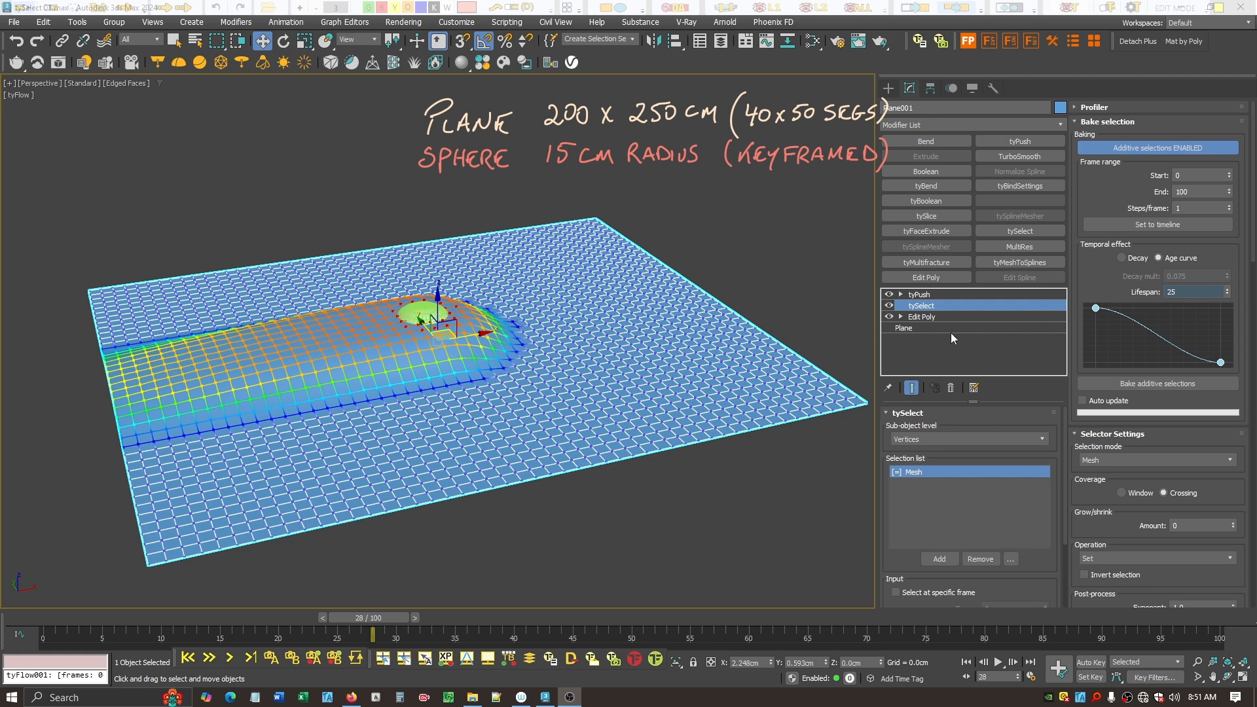
Apply the steeper falling S-shaped preset to the additive selection's age curve
right_click(1185, 342)
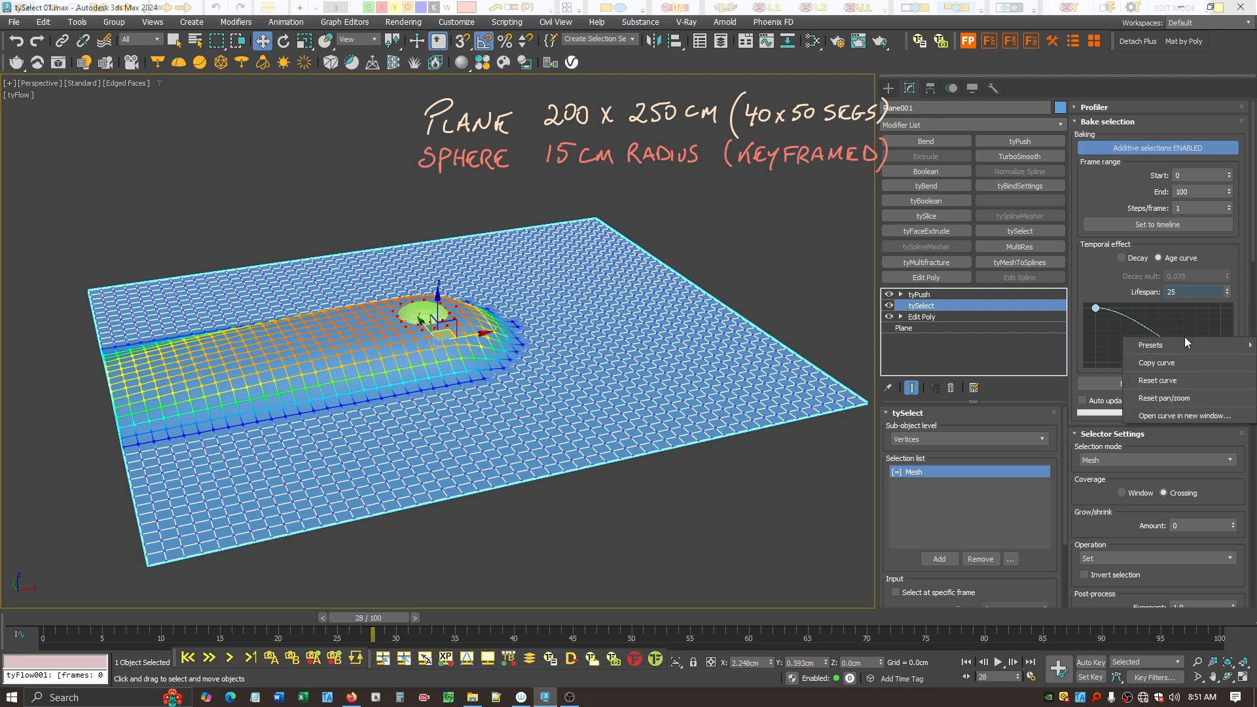
mouse_move(1181, 339)
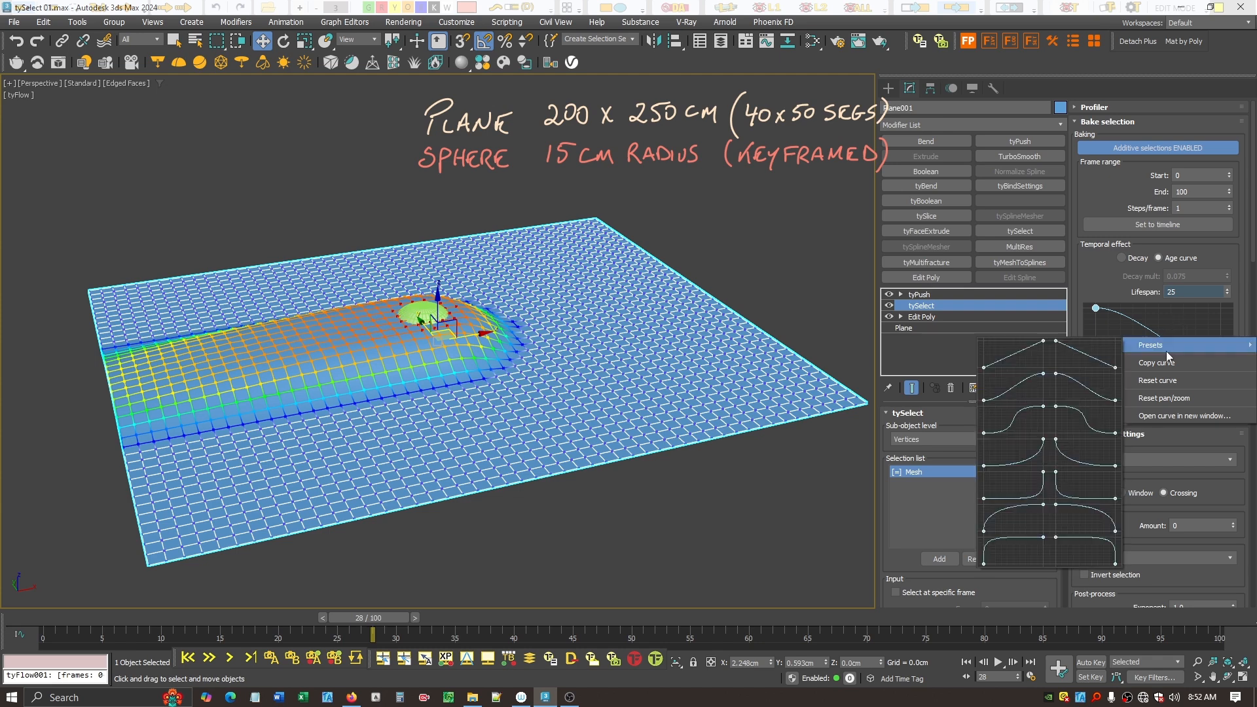
click(1067, 400)
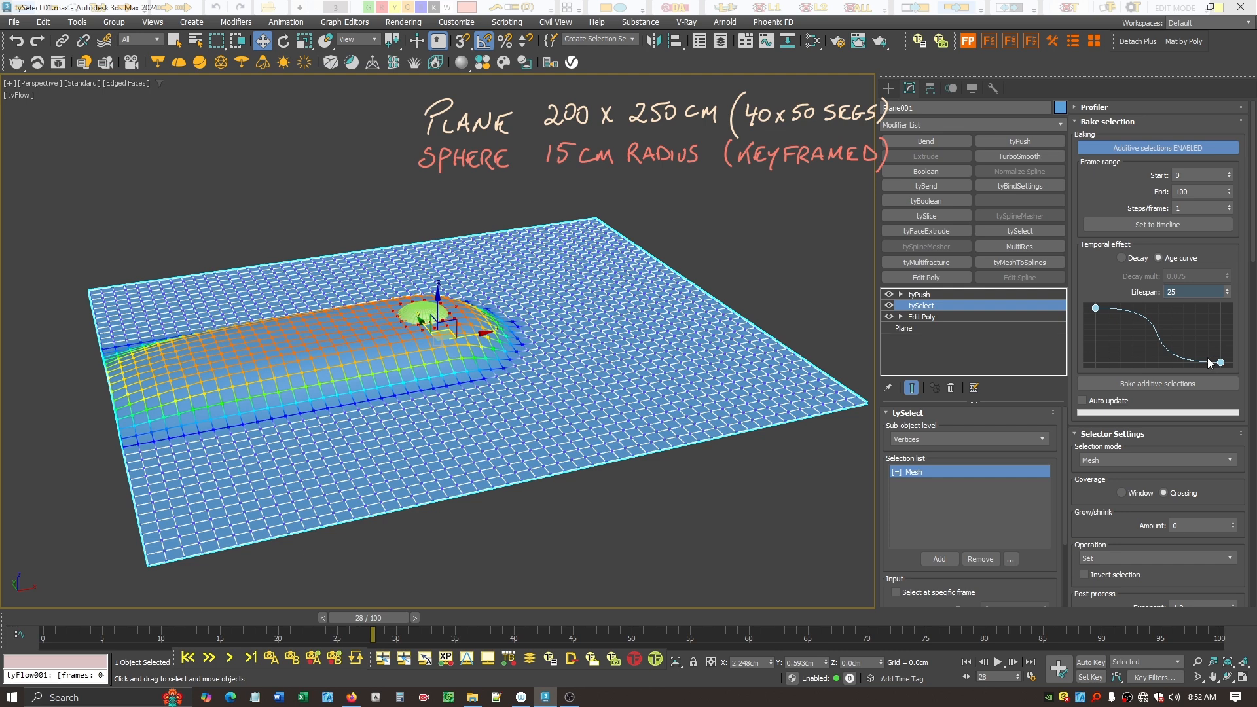
Set the age curve's lifespan to 15
click(1211, 295)
key(BackSpace)
key(BackSpace)
text(1)
key(Return)
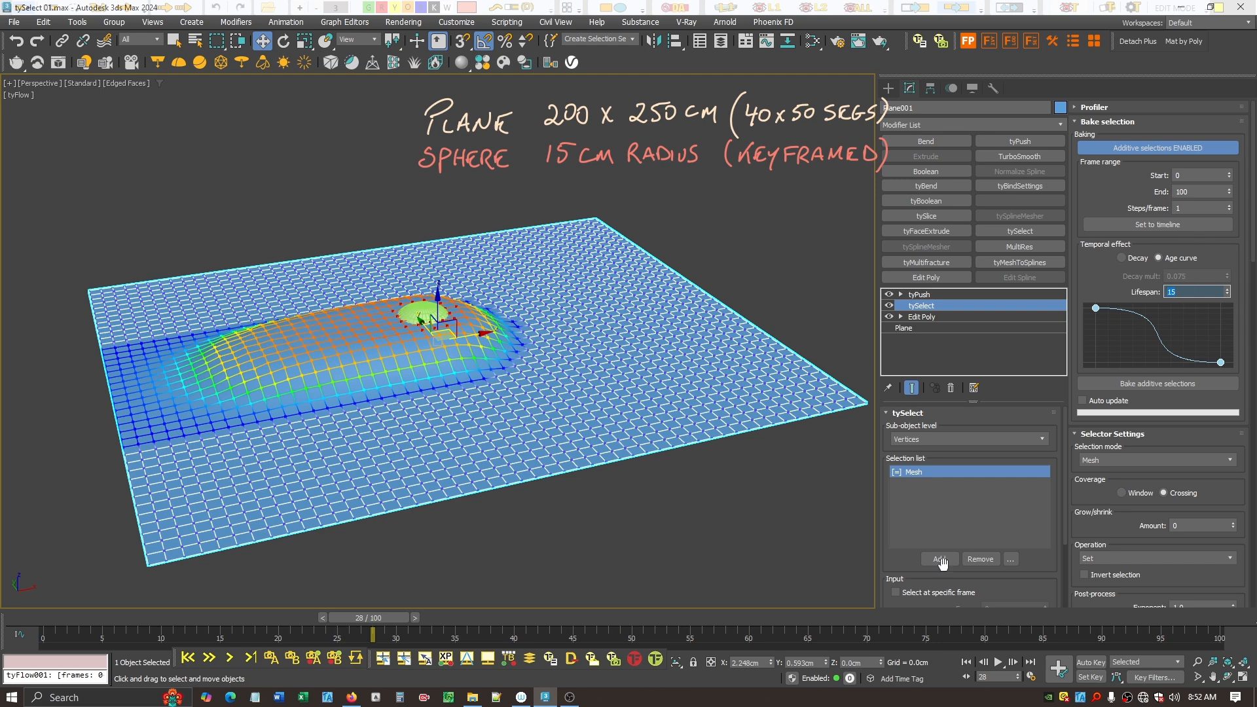
Set the noise strength of the mesh selection to 20 cm
scroll(1178, 355, down, 10)
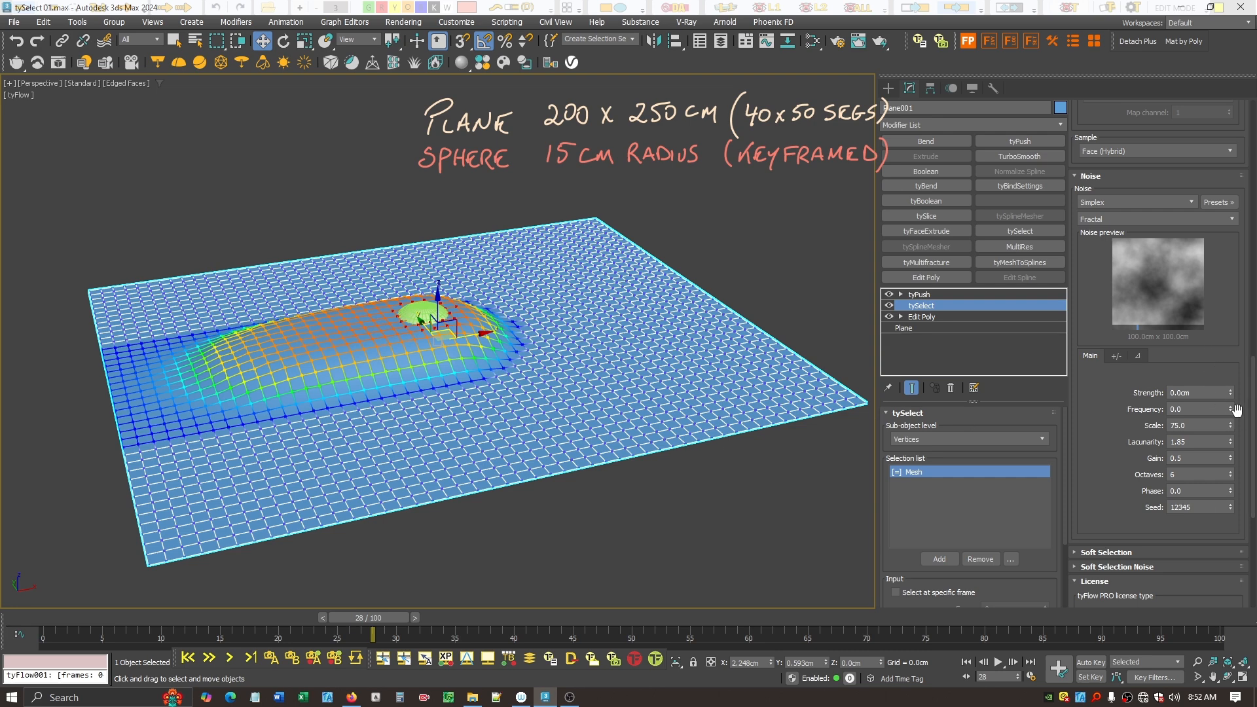
click(1207, 396)
key(Return)
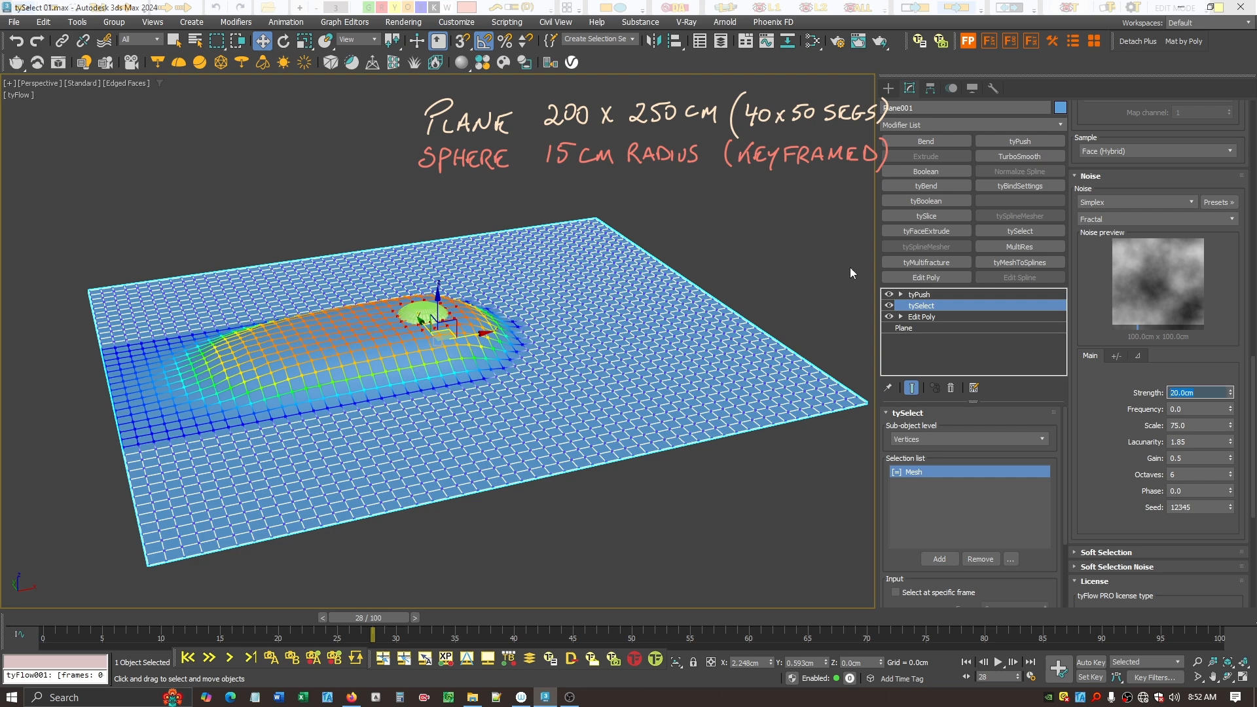
Disable additive selections in the tySelect modifier's bake settings
scroll(1251, 386, up, 3)
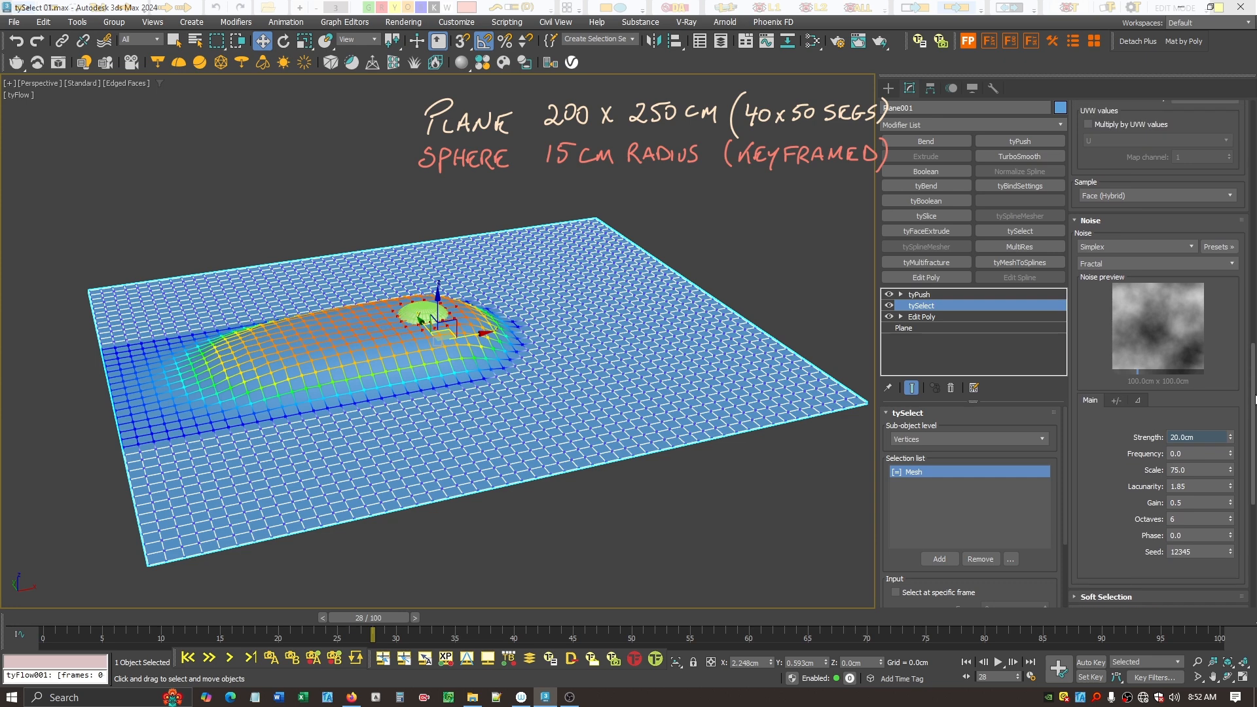
drag(1254, 364, 1254, 165)
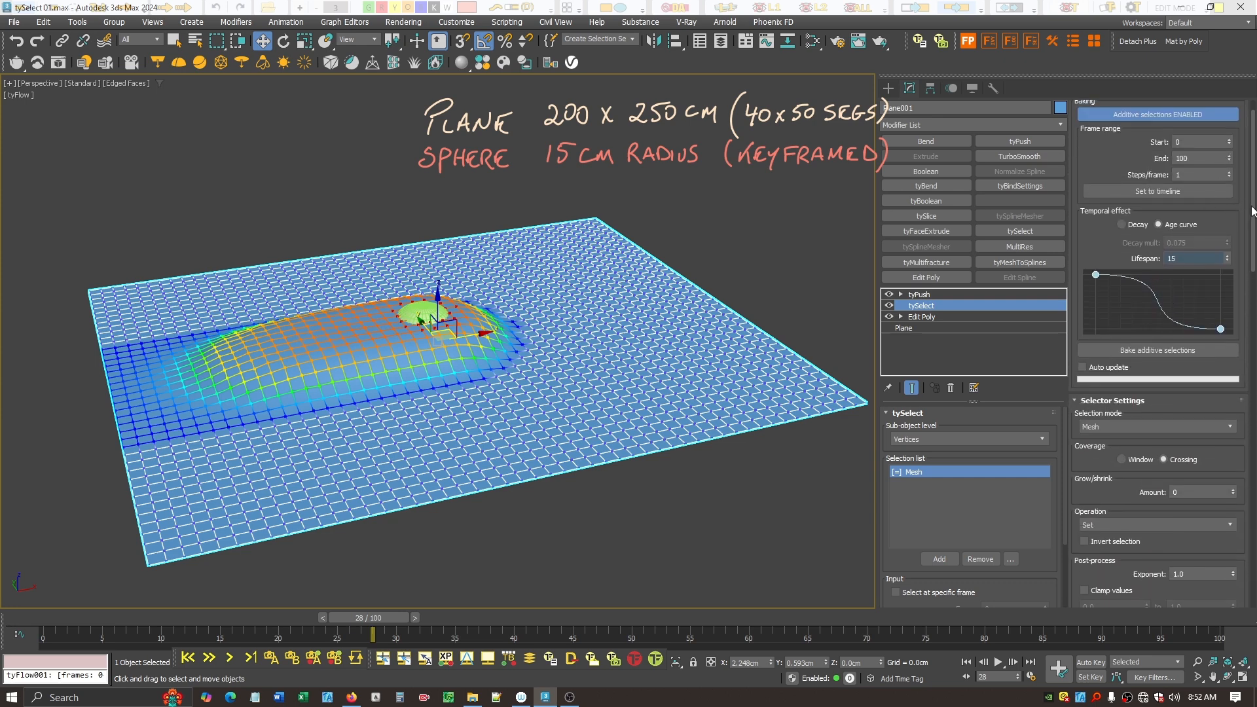
drag(1254, 210, 1252, 189)
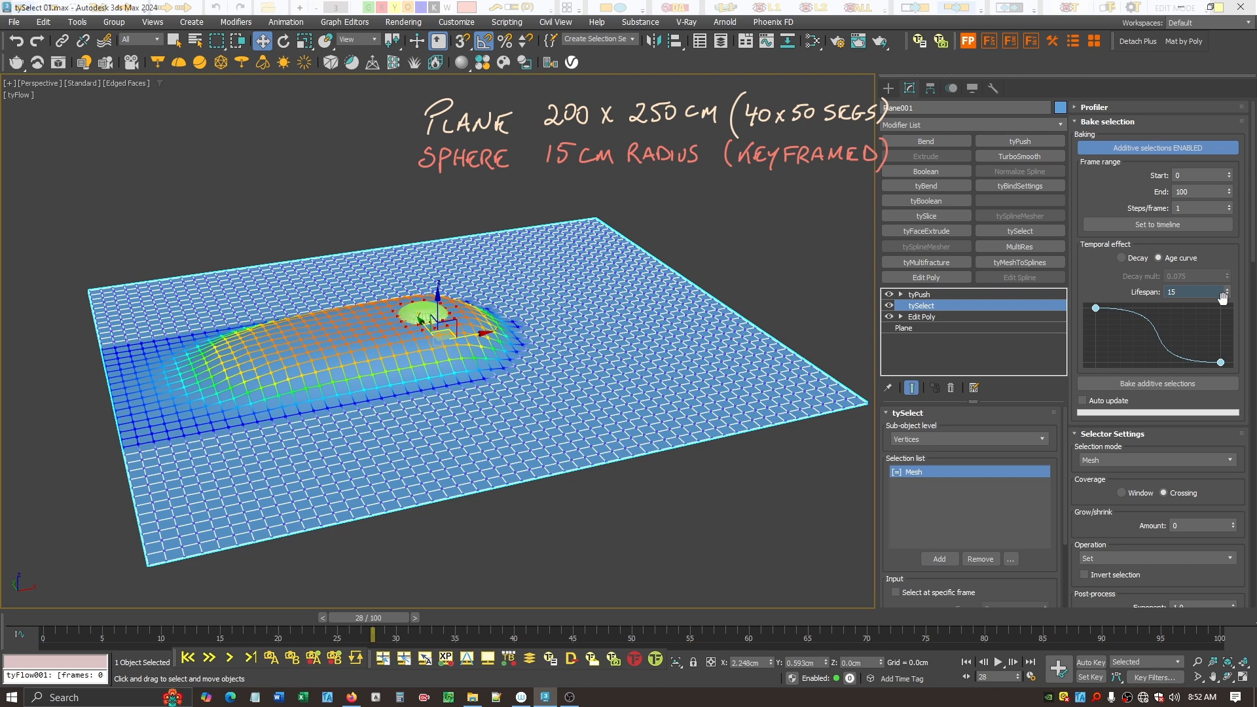
click(1149, 147)
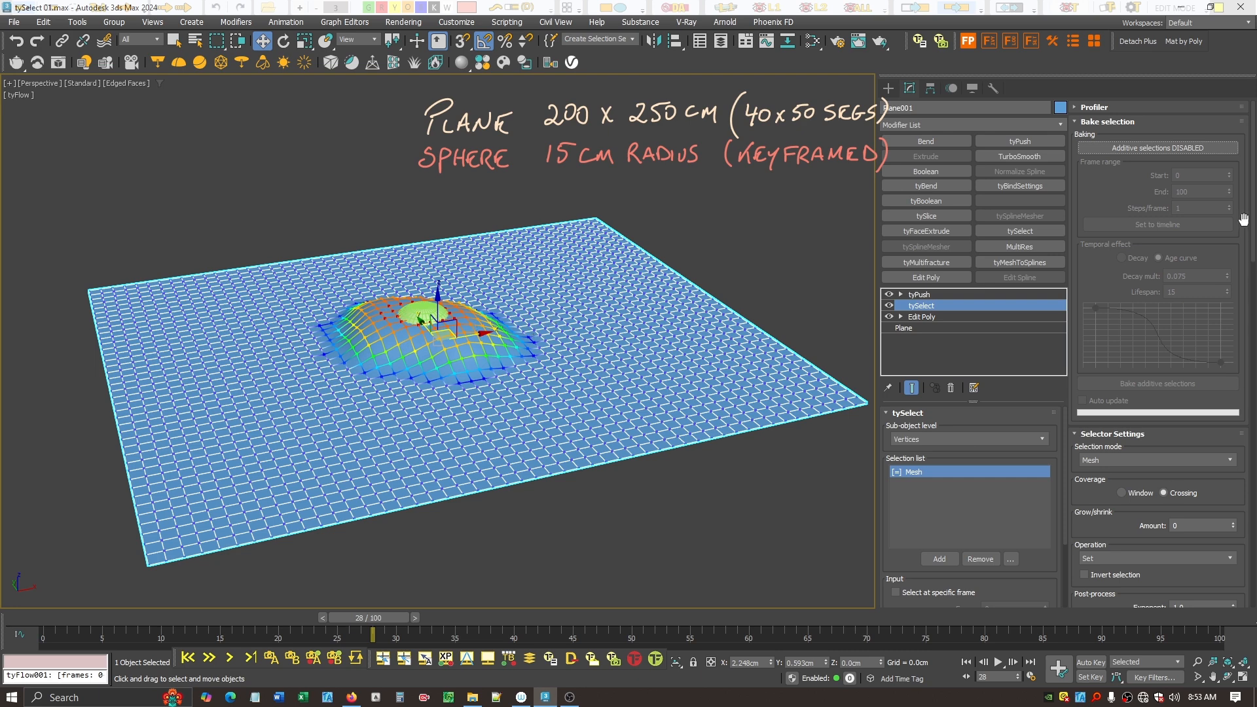
Raise the mesh selection's noise strength to about 75.25 cm to break up the deformation around the sphere
scroll(1243, 219, down, 10)
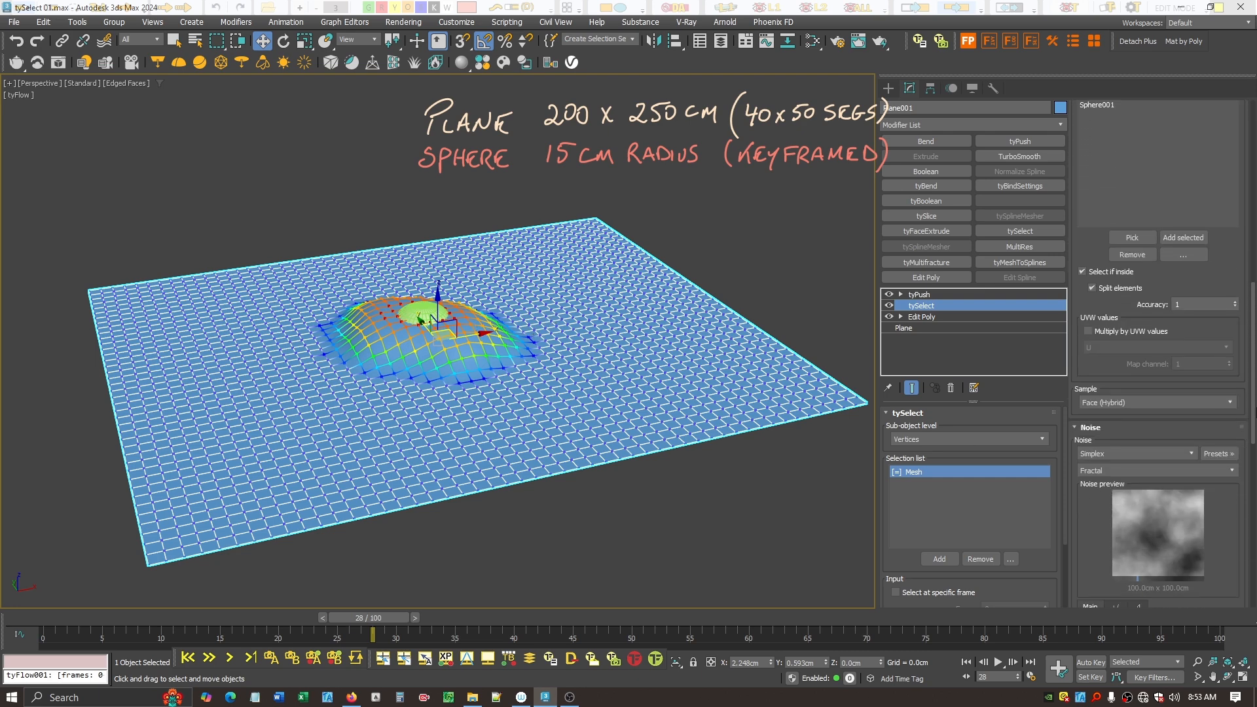
scroll(1158, 366, down, 5)
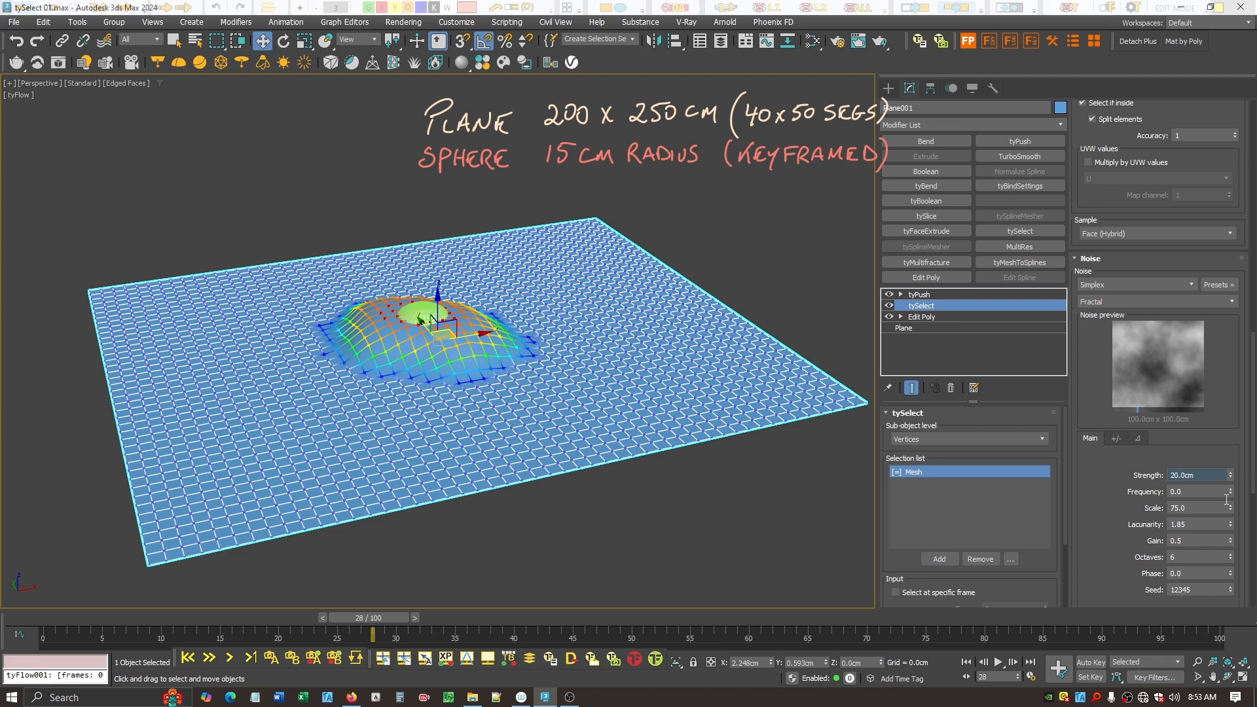
drag(1230, 478, 1251, 393)
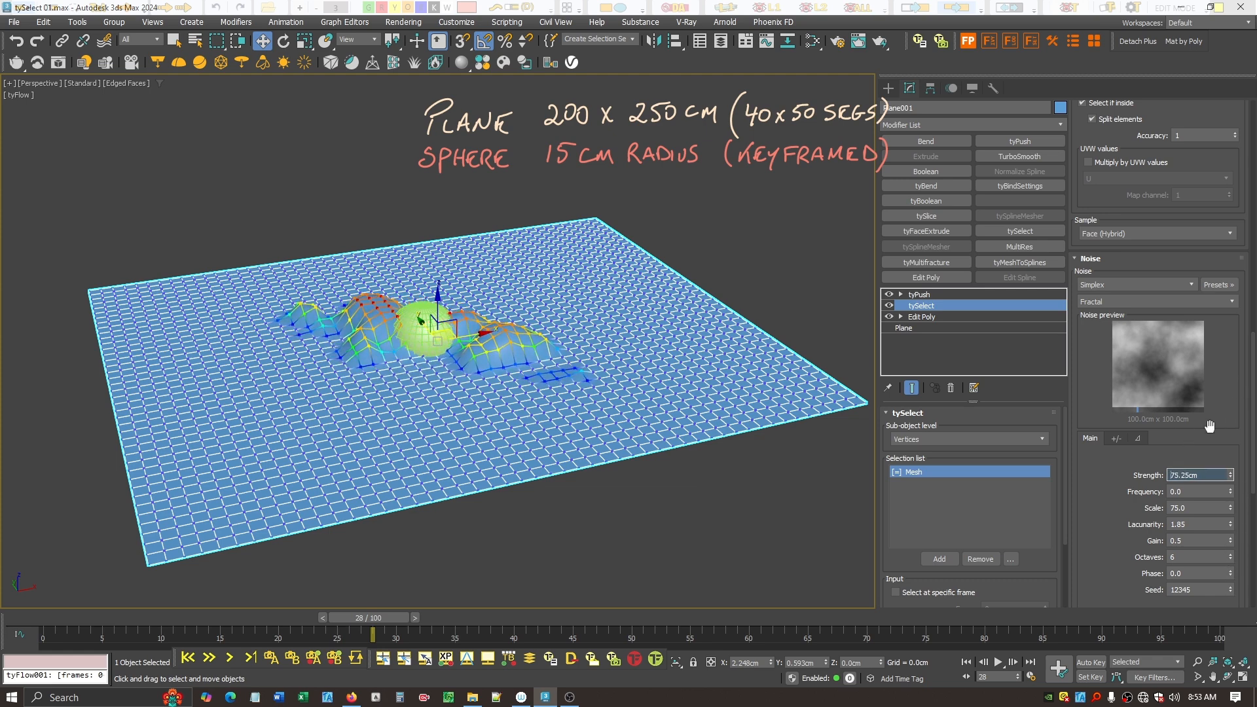
Expand the soft selection settings and switch soft selection off and on again to compare the noisy selection
drag(1253, 405, 1255, 167)
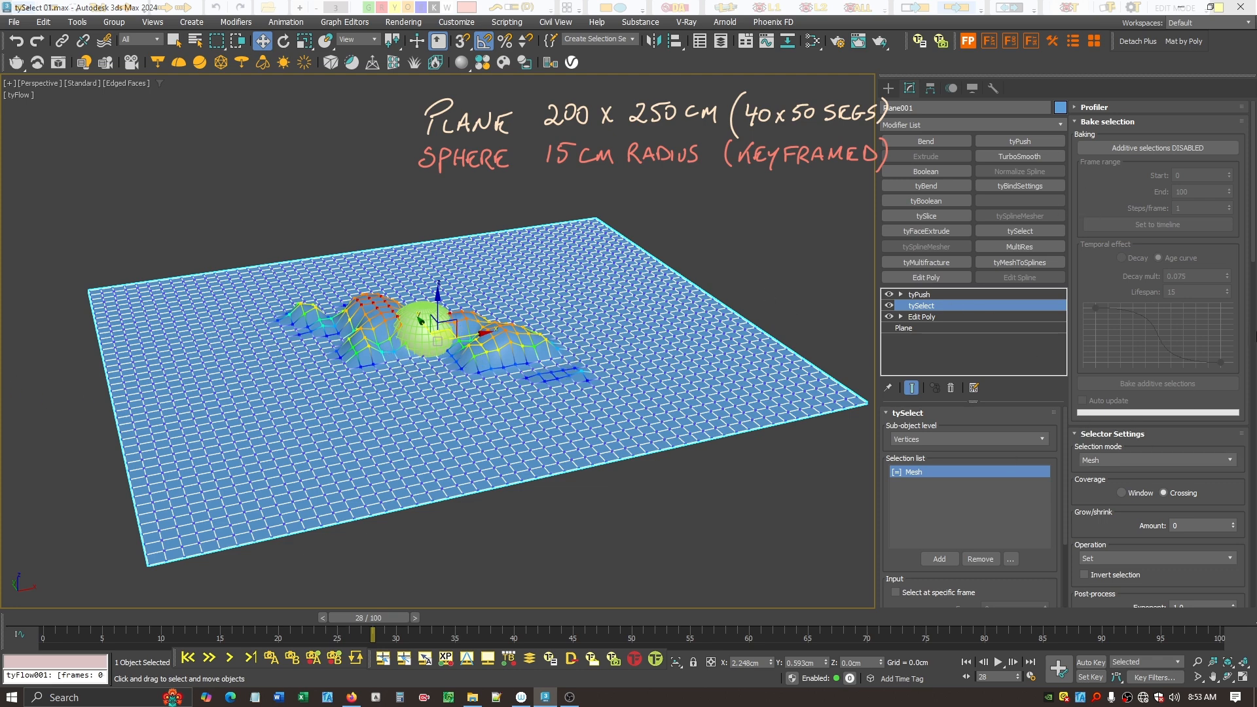
scroll(1244, 209, down, 5)
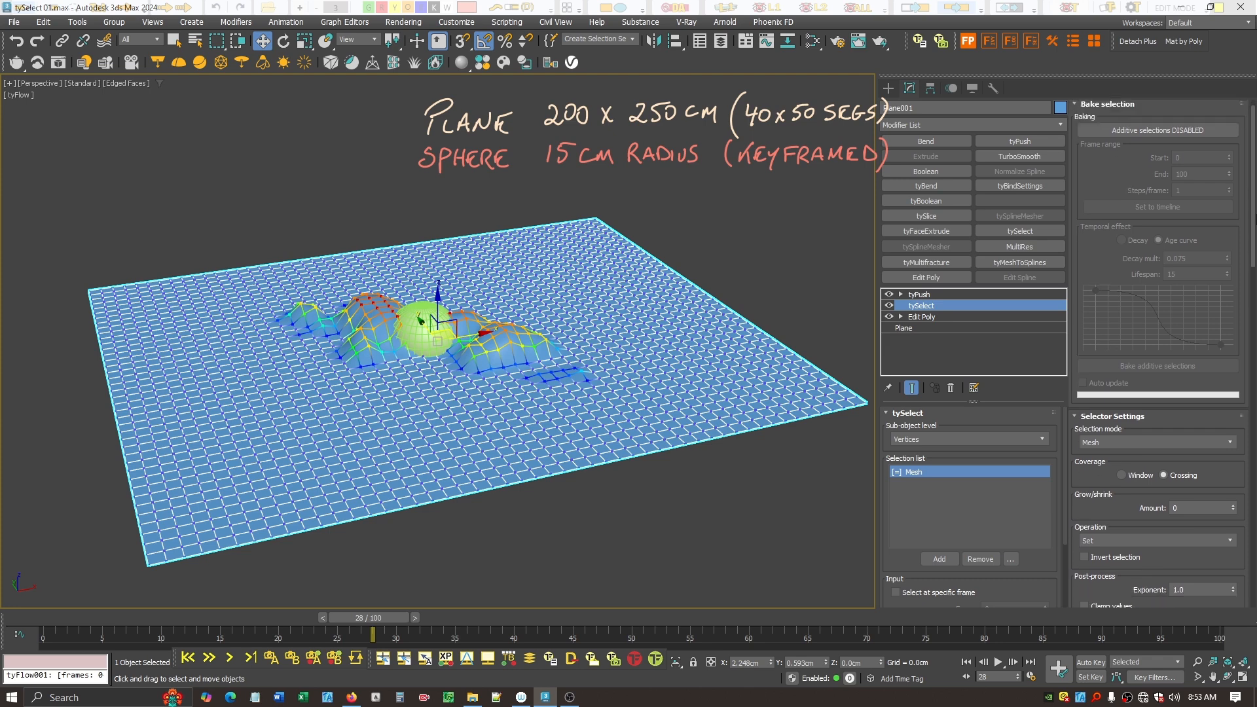
scroll(1252, 484, down, 10)
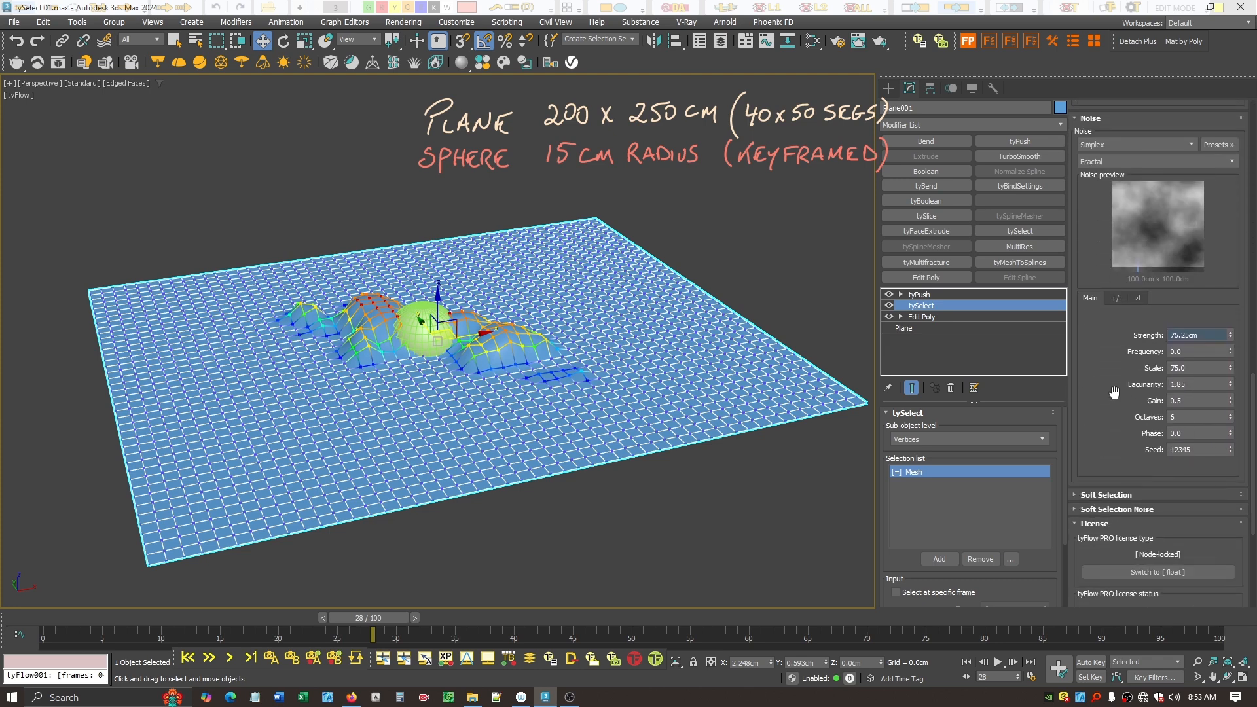
click(1165, 497)
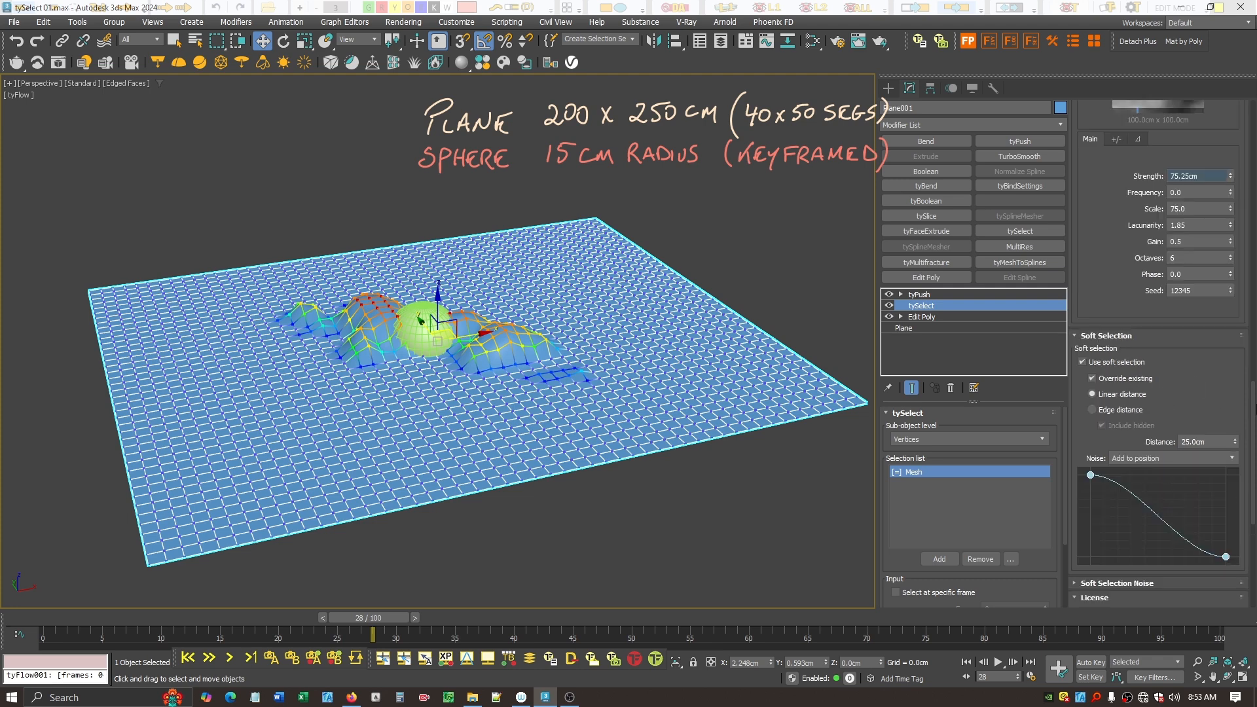
scroll(1254, 415, up, 5)
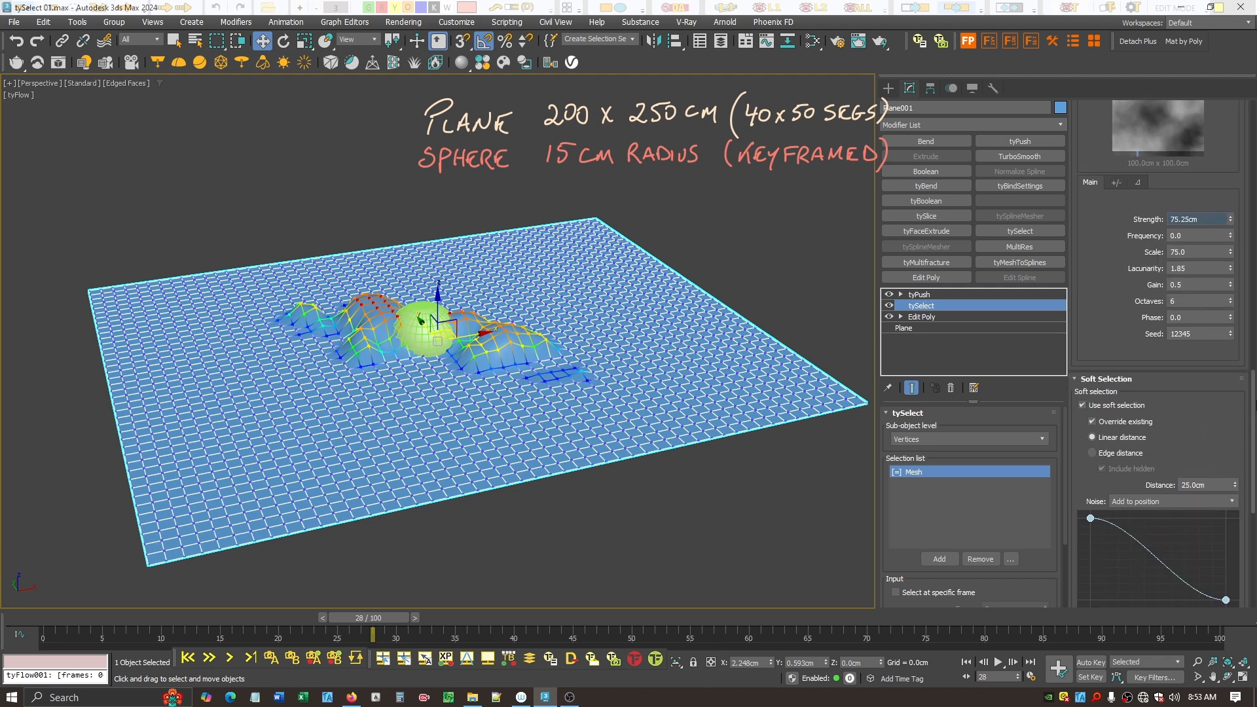
scroll(1199, 407, down, 5)
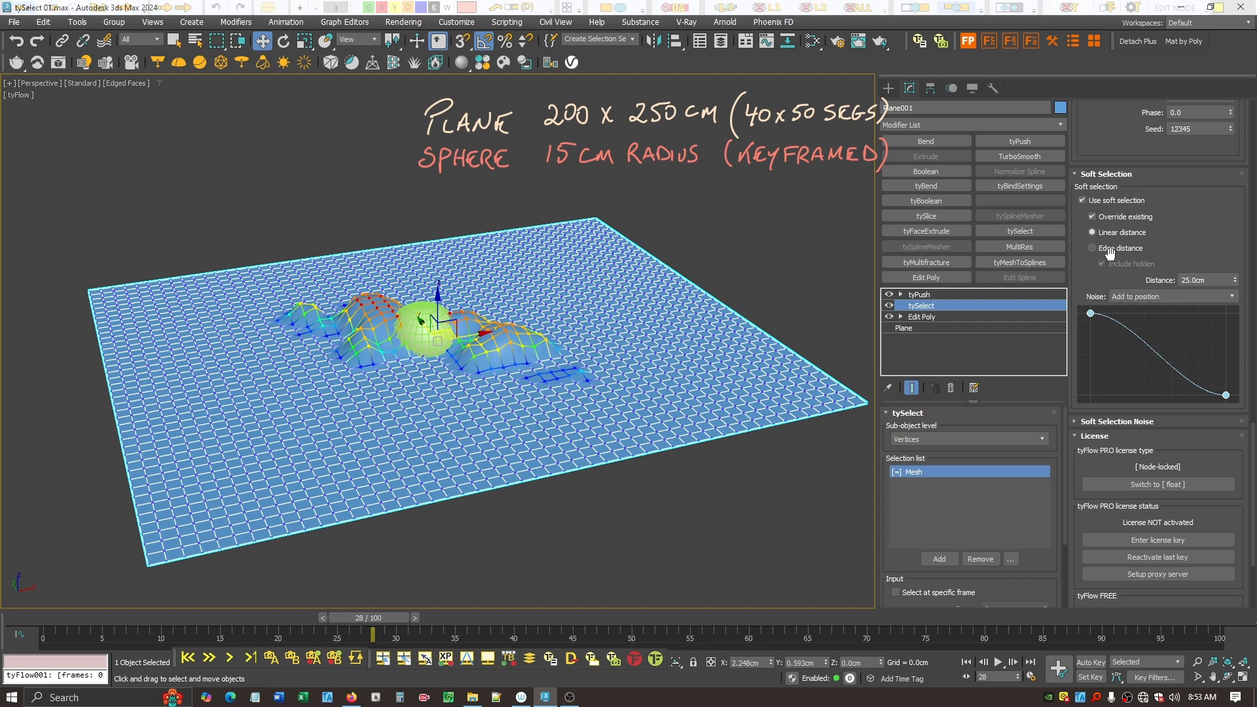
click(1082, 201)
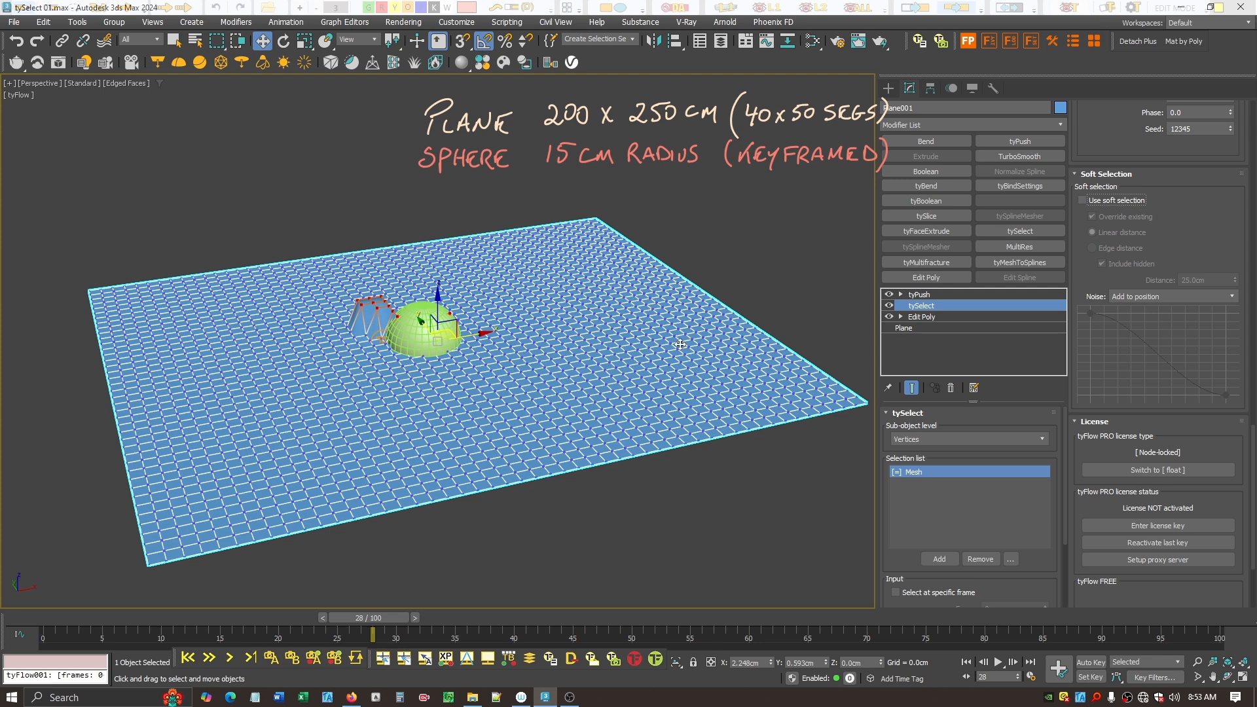
click(1082, 200)
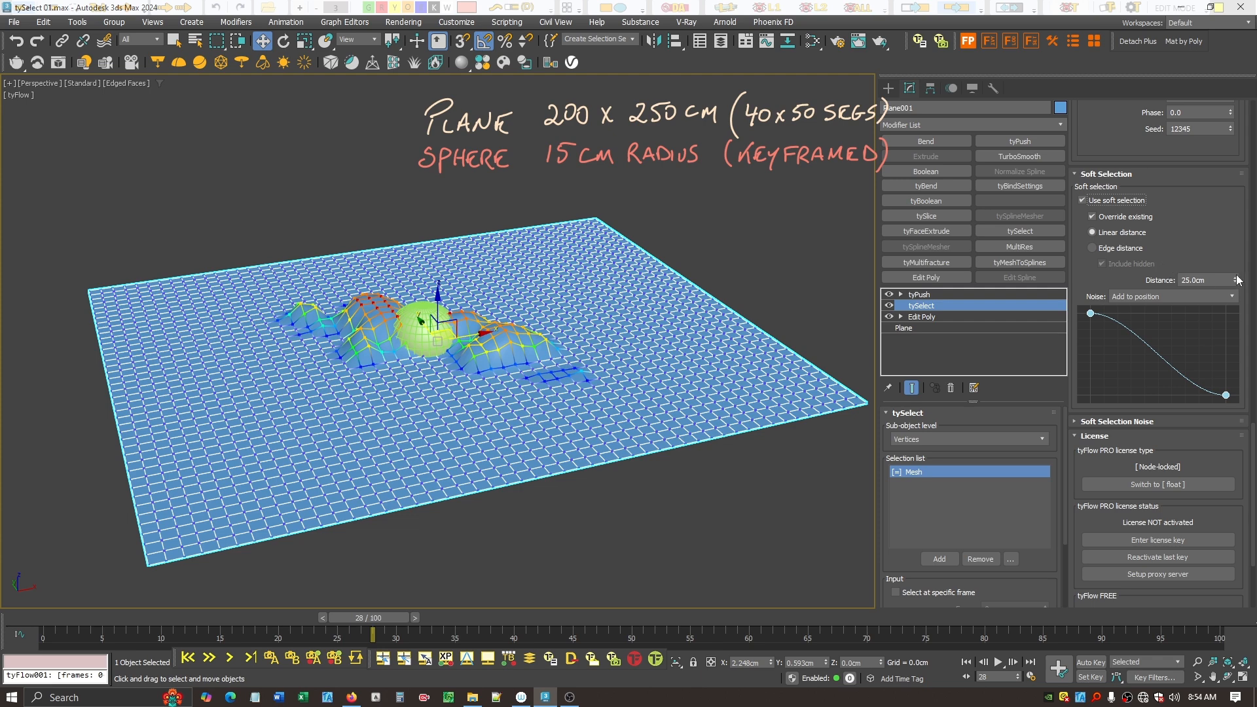
Raise the soft selection distance to about 43.4 cm and collapse the Noise and Soft Selection settings
drag(1237, 281, 1247, 162)
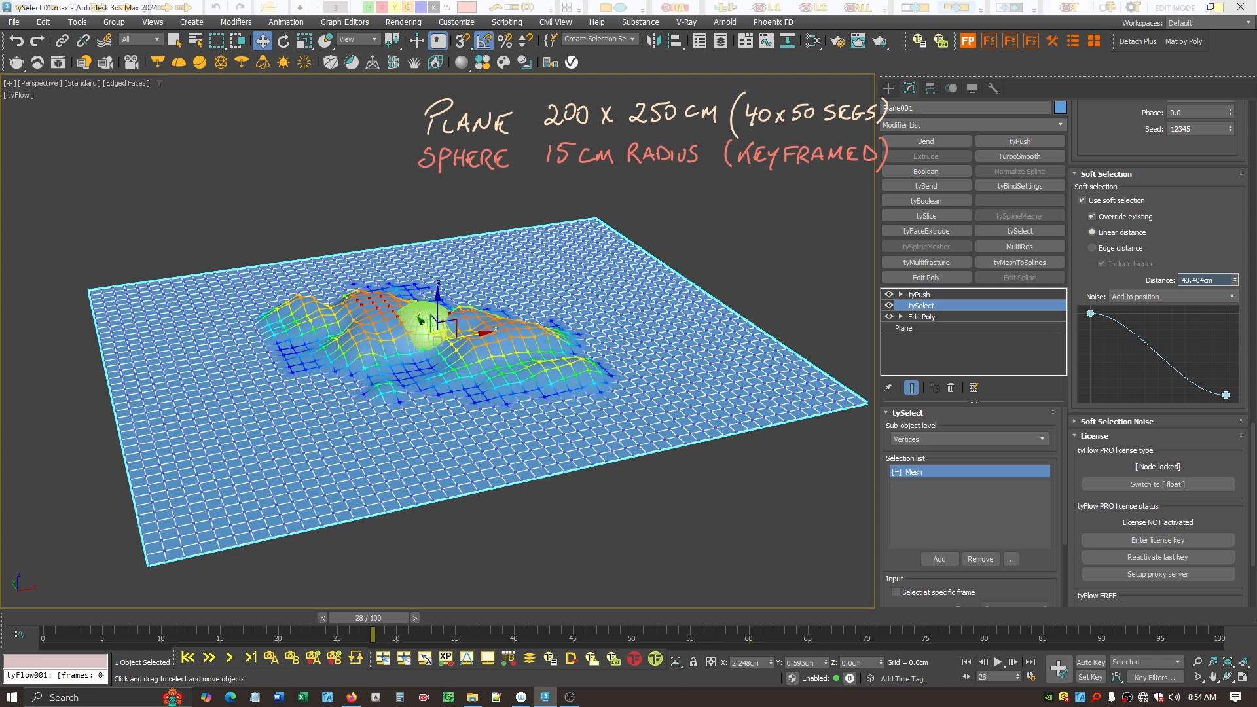
scroll(1121, 233, up, 5)
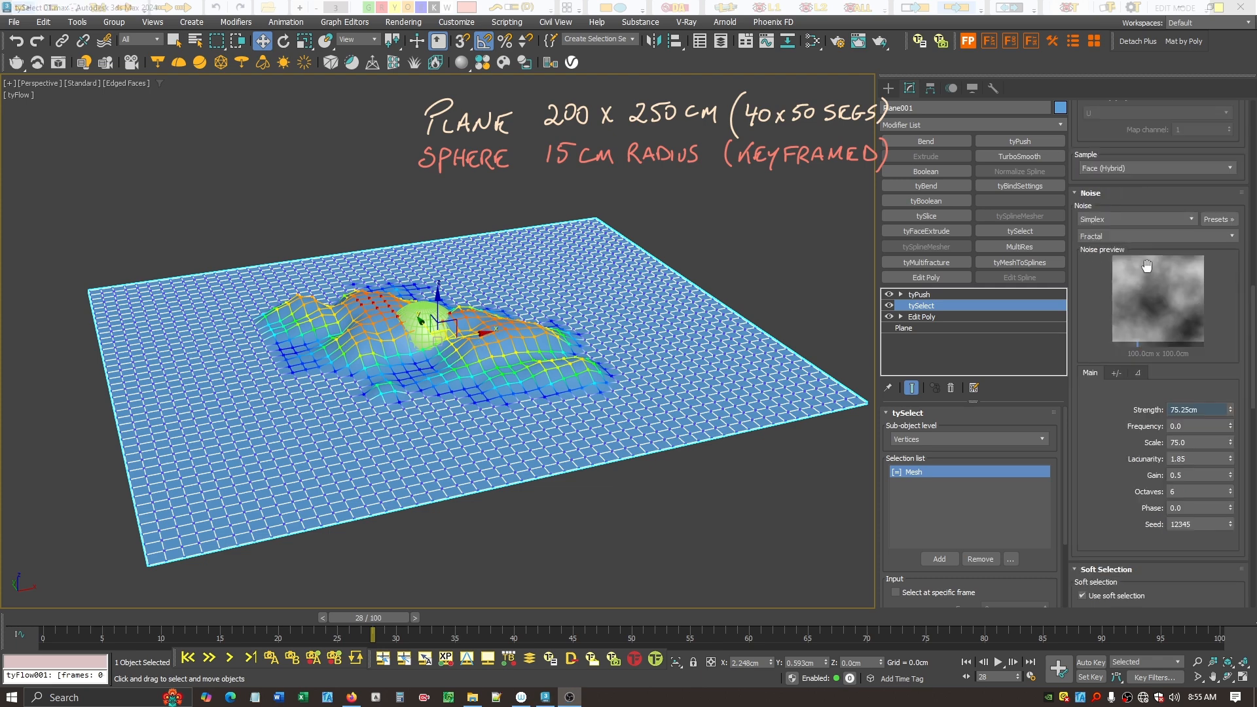
click(1109, 192)
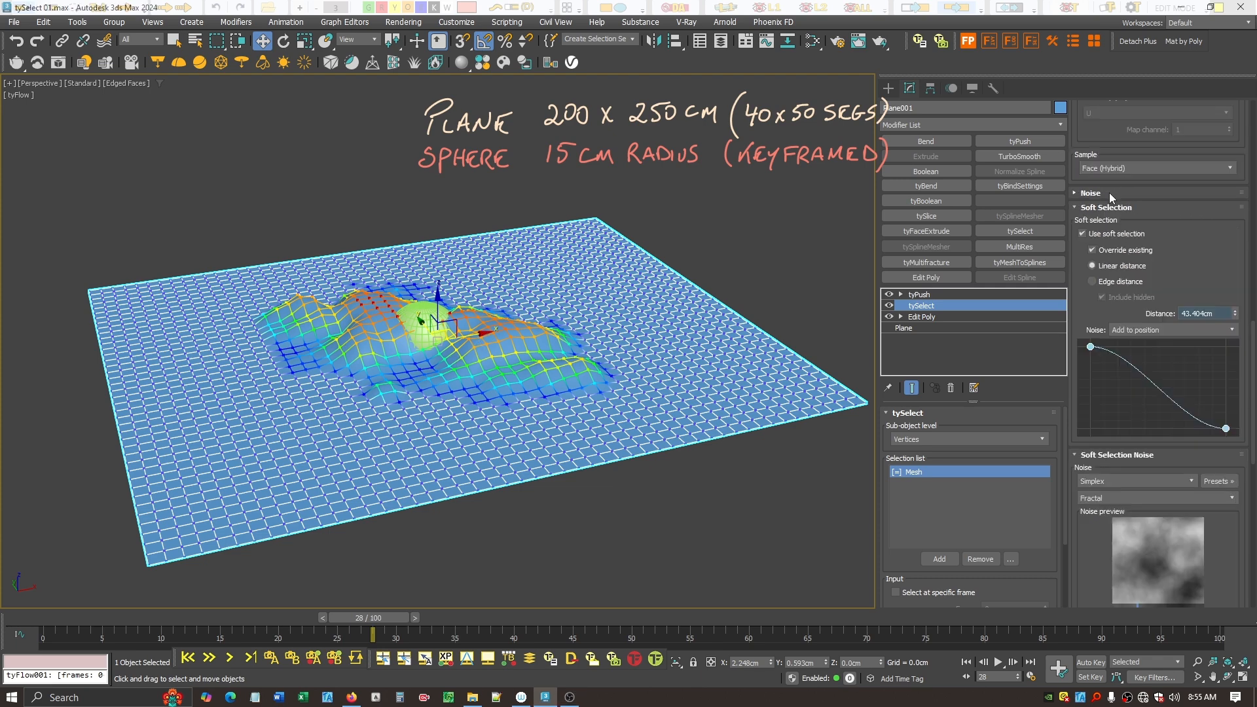
click(1149, 209)
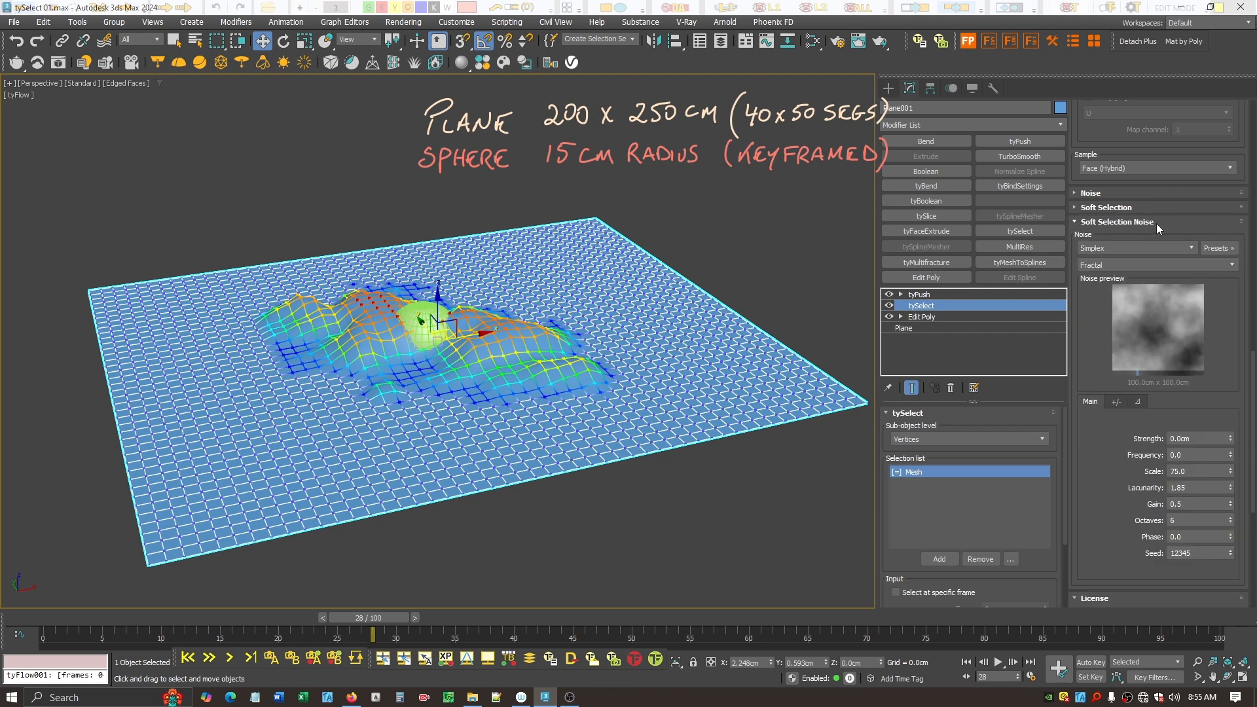
Reset the mesh selection's noise strength to 0 and raise the soft selection noise strength to about 50.1 cm
click(1152, 191)
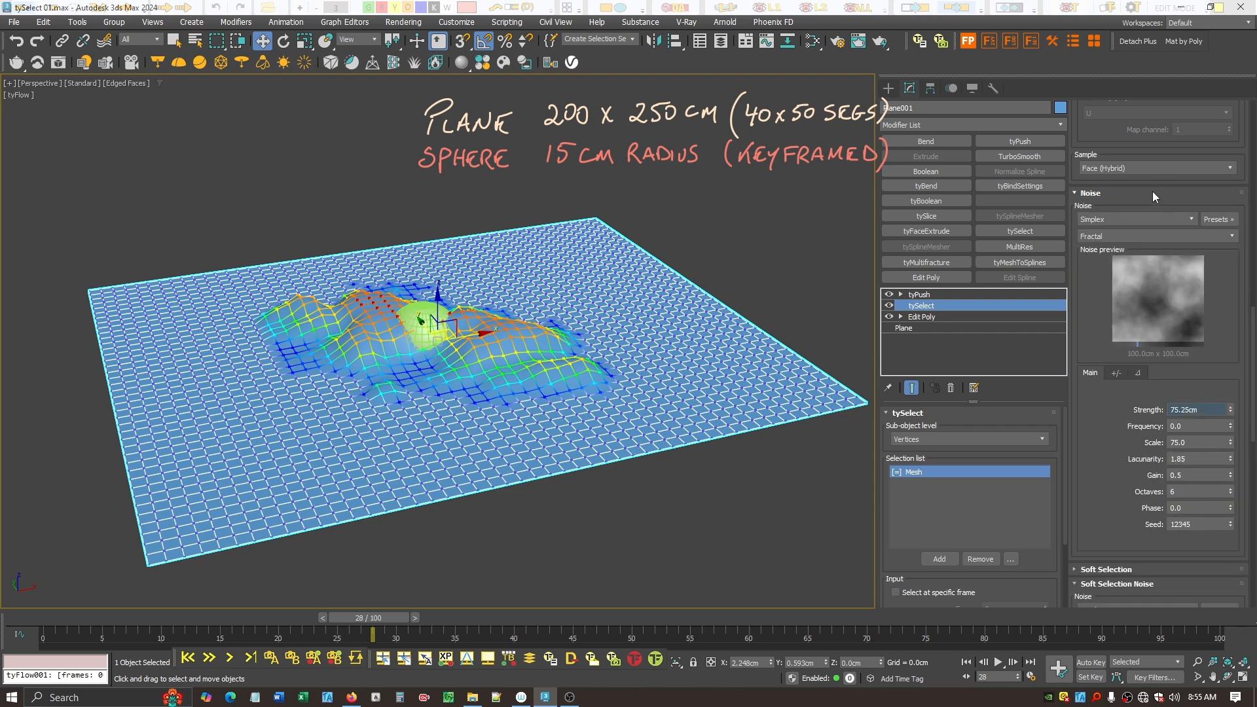
right_click(1230, 411)
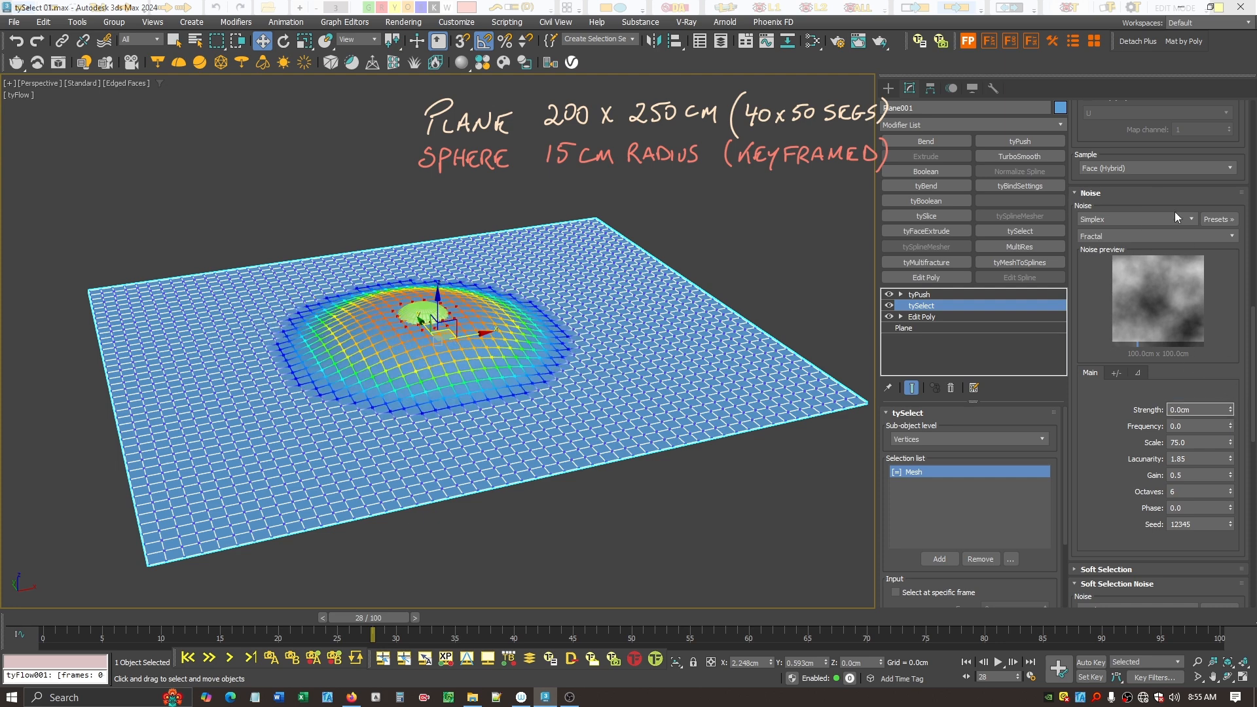
click(1153, 192)
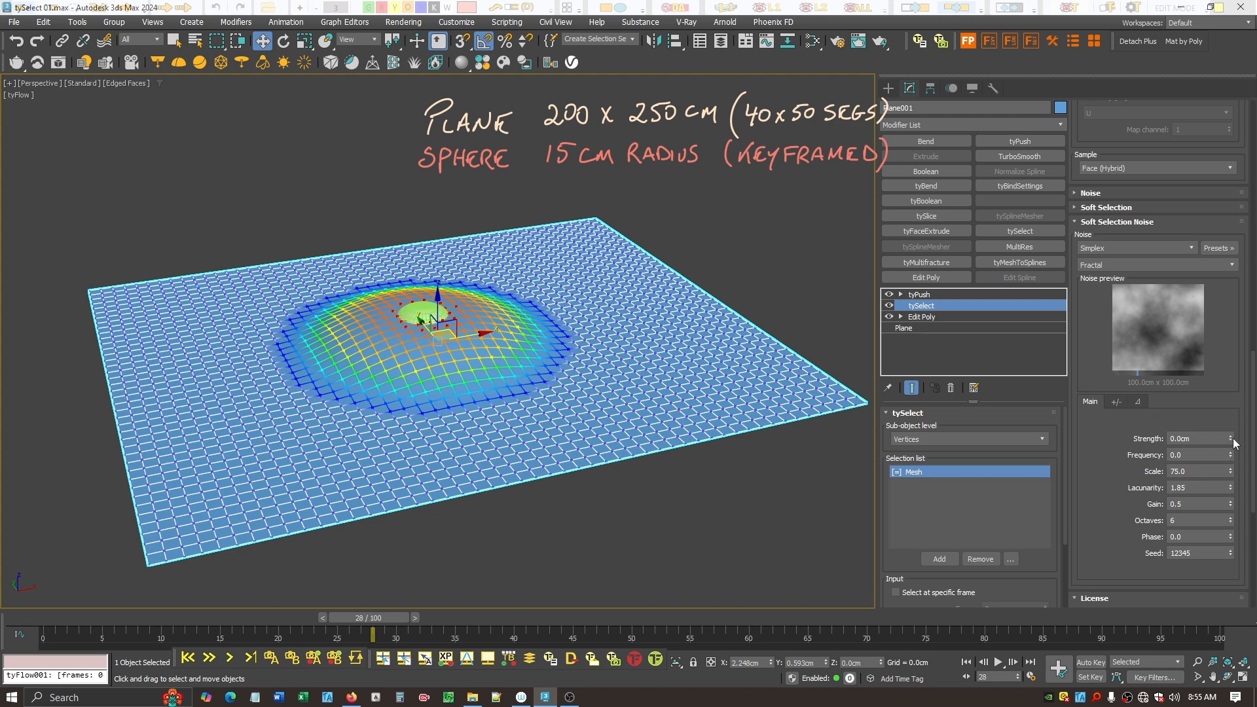
drag(1232, 441, 1223, 304)
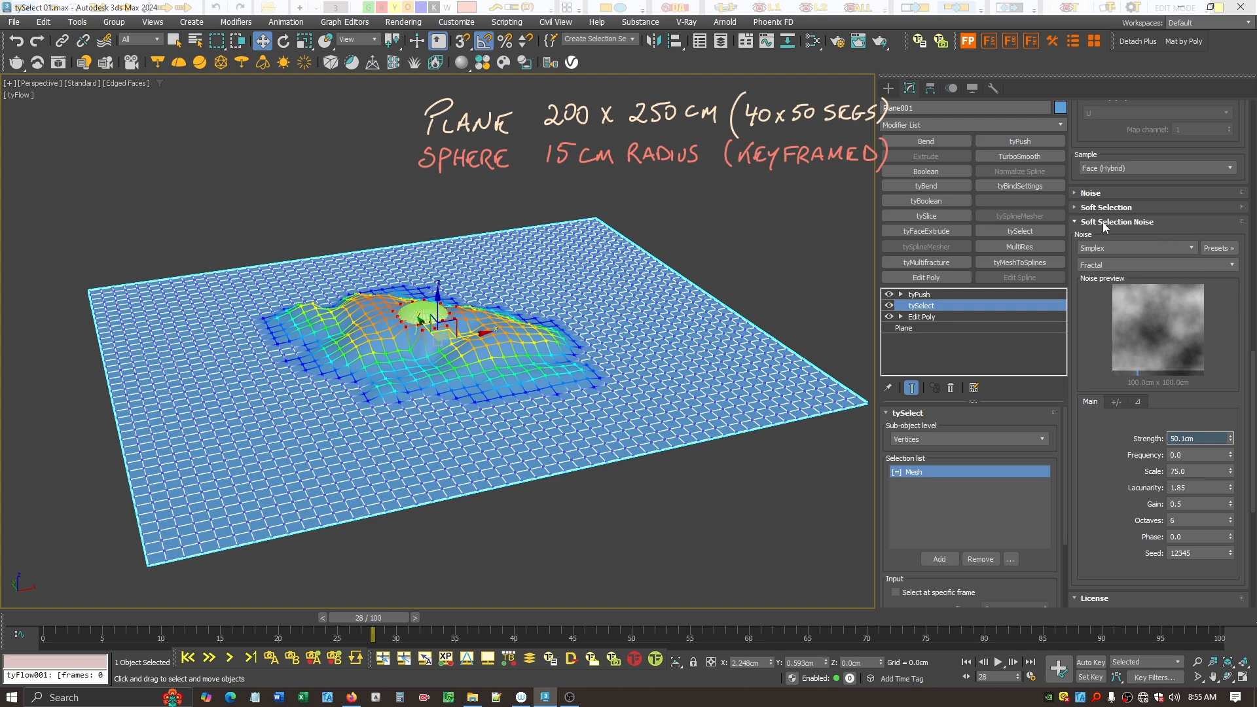
click(1077, 221)
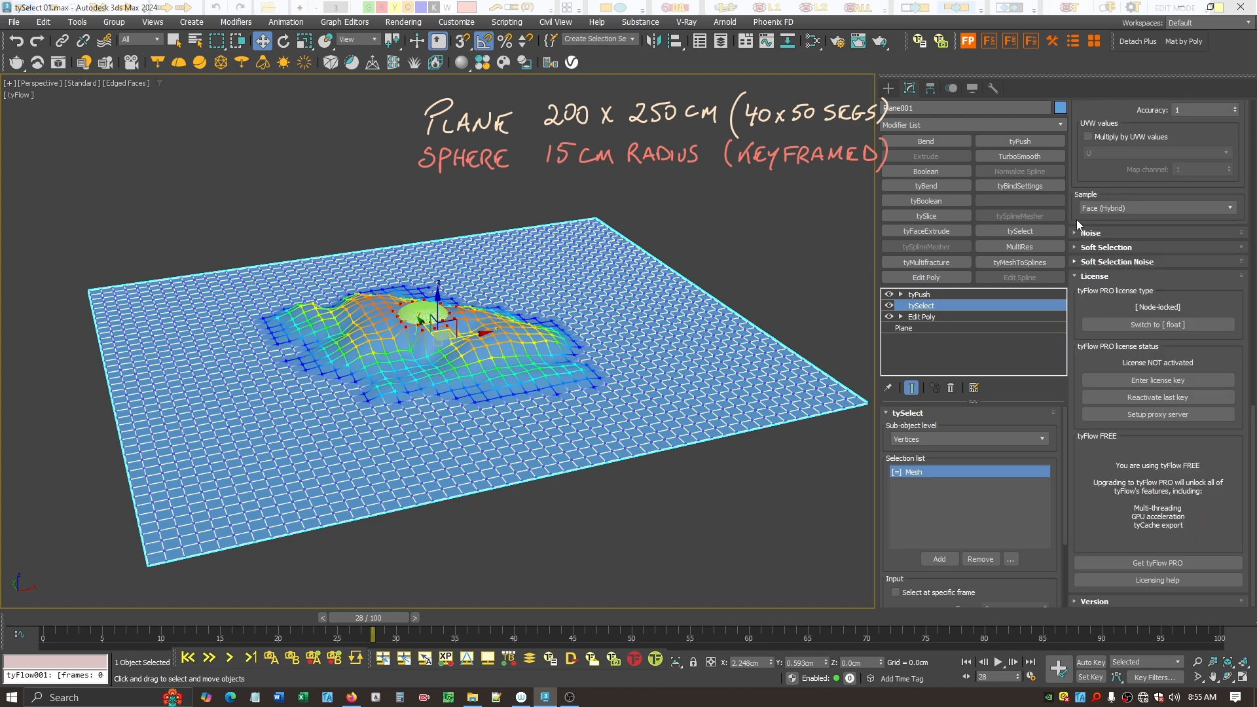
Enable additive selections in tySelect's bake settings and compare the Decay and Age curve temporal effects at frame 31
scroll(1252, 448, up, 10)
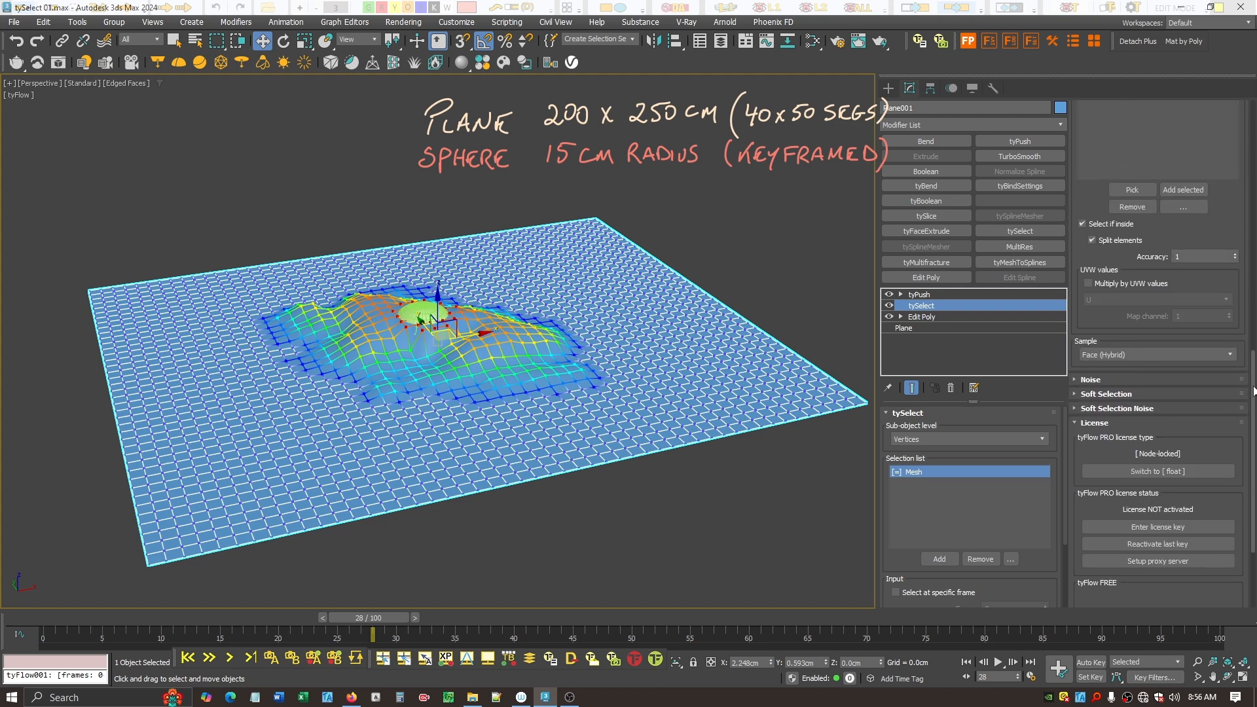
scroll(1159, 328, up, 5)
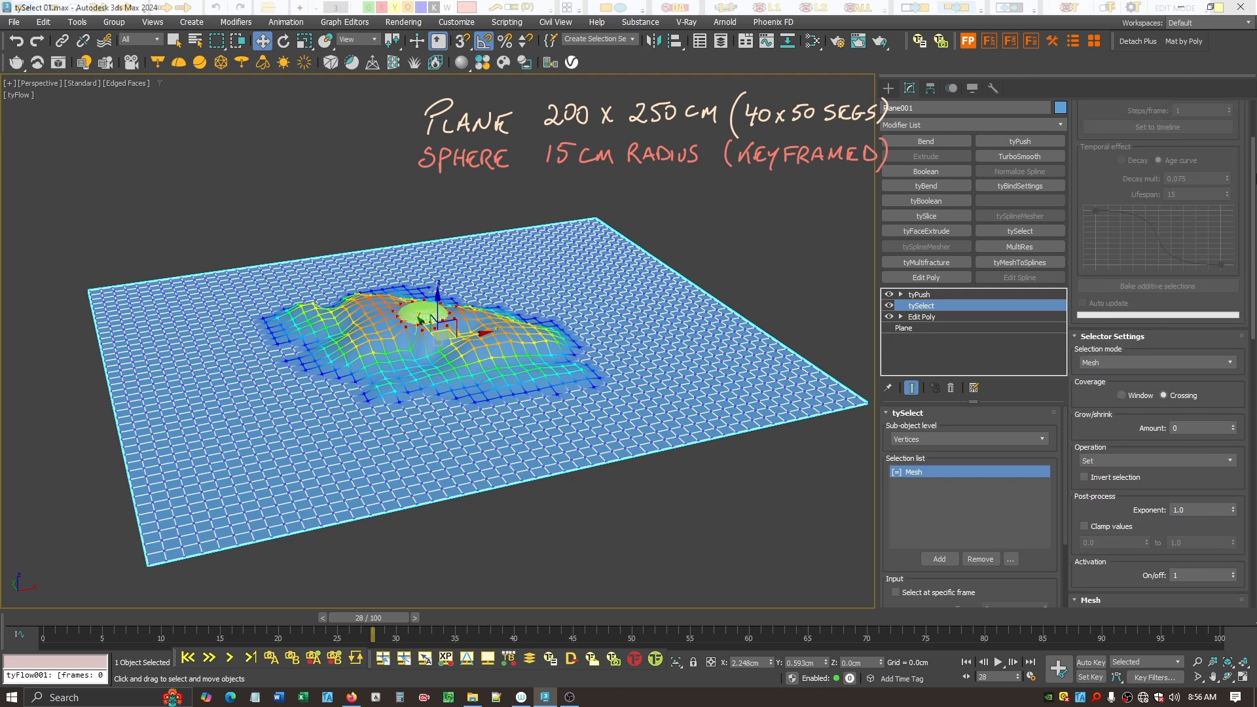
click(1173, 146)
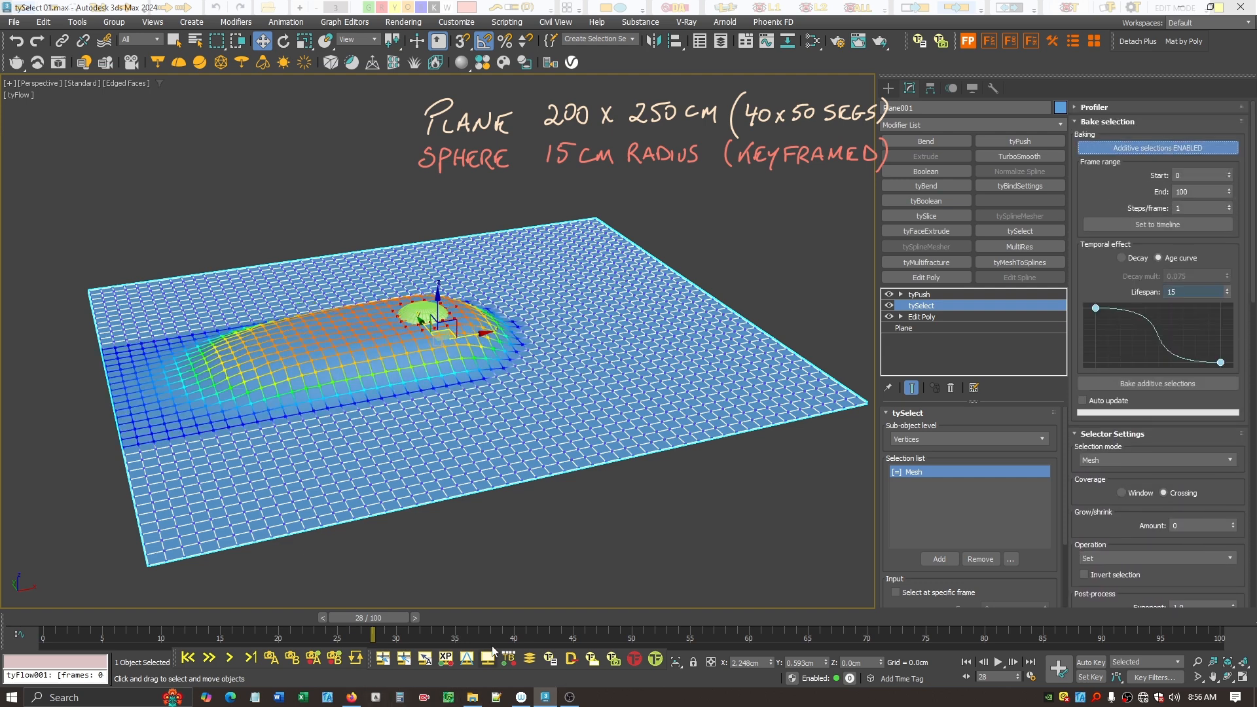
drag(389, 622, 429, 598)
key(w)
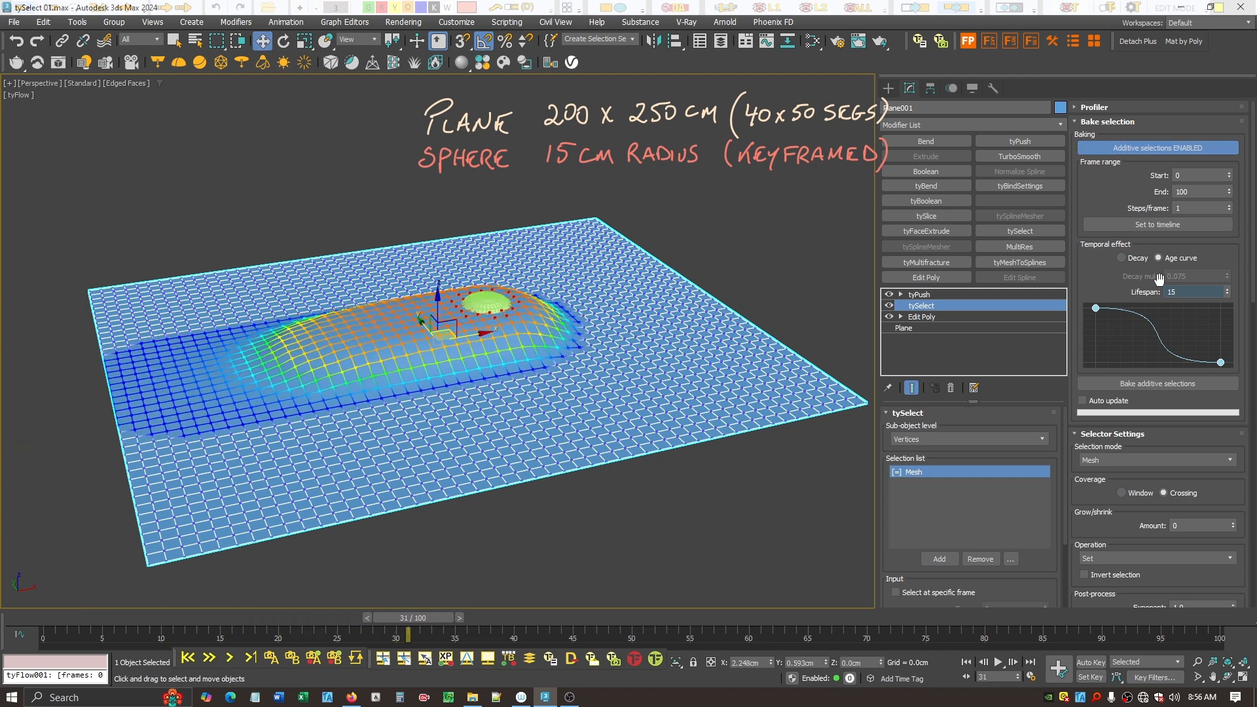
click(1132, 259)
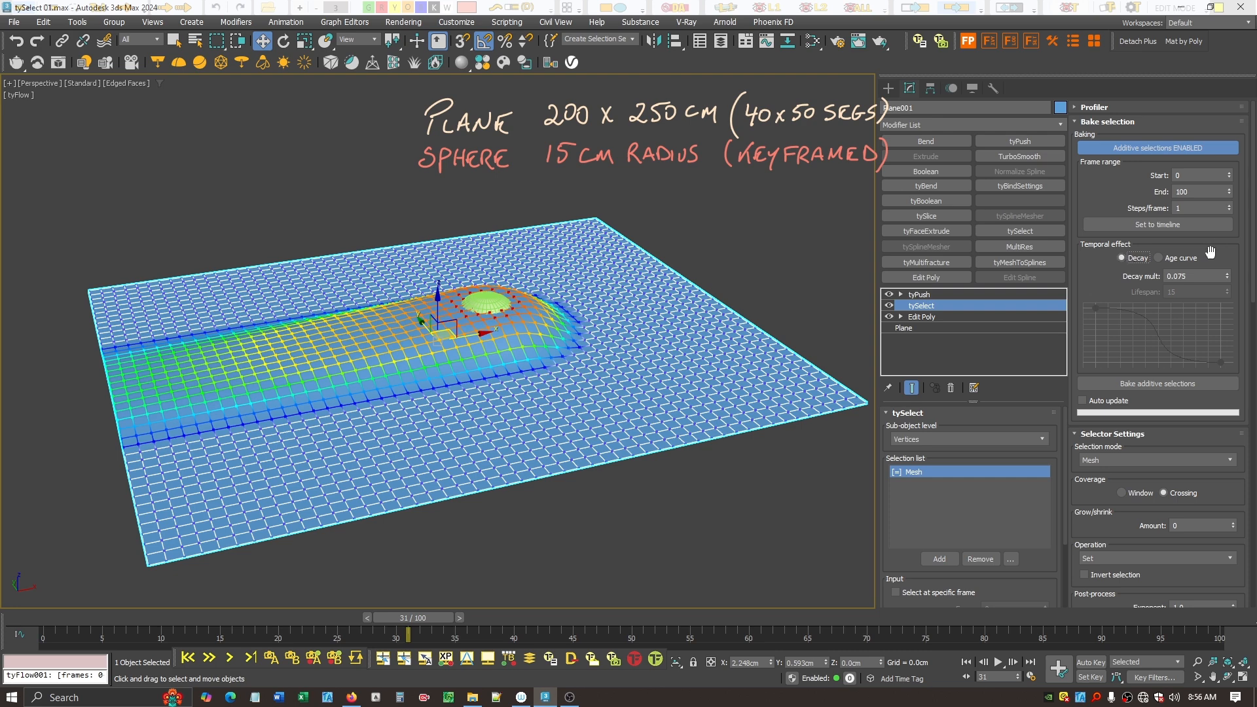
click(1179, 258)
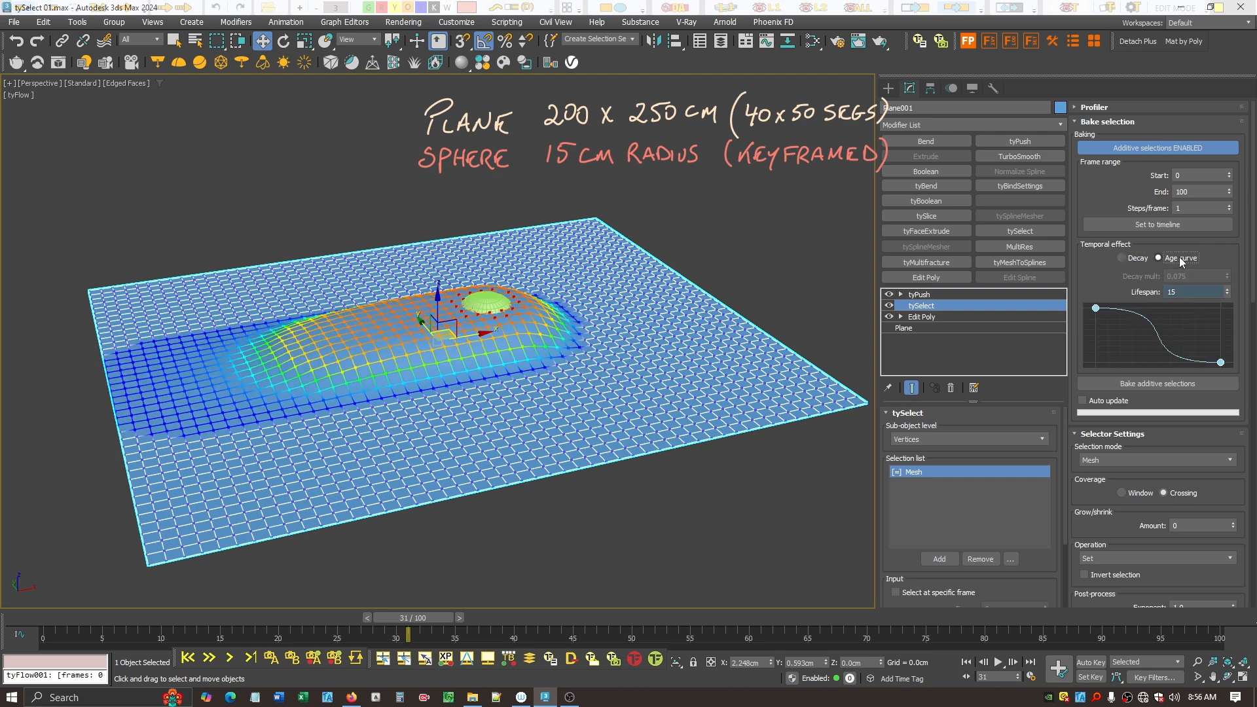
Disable additive selections in the bake settings and scrub forward to preview the noisy soft selection around the sphere
click(1132, 123)
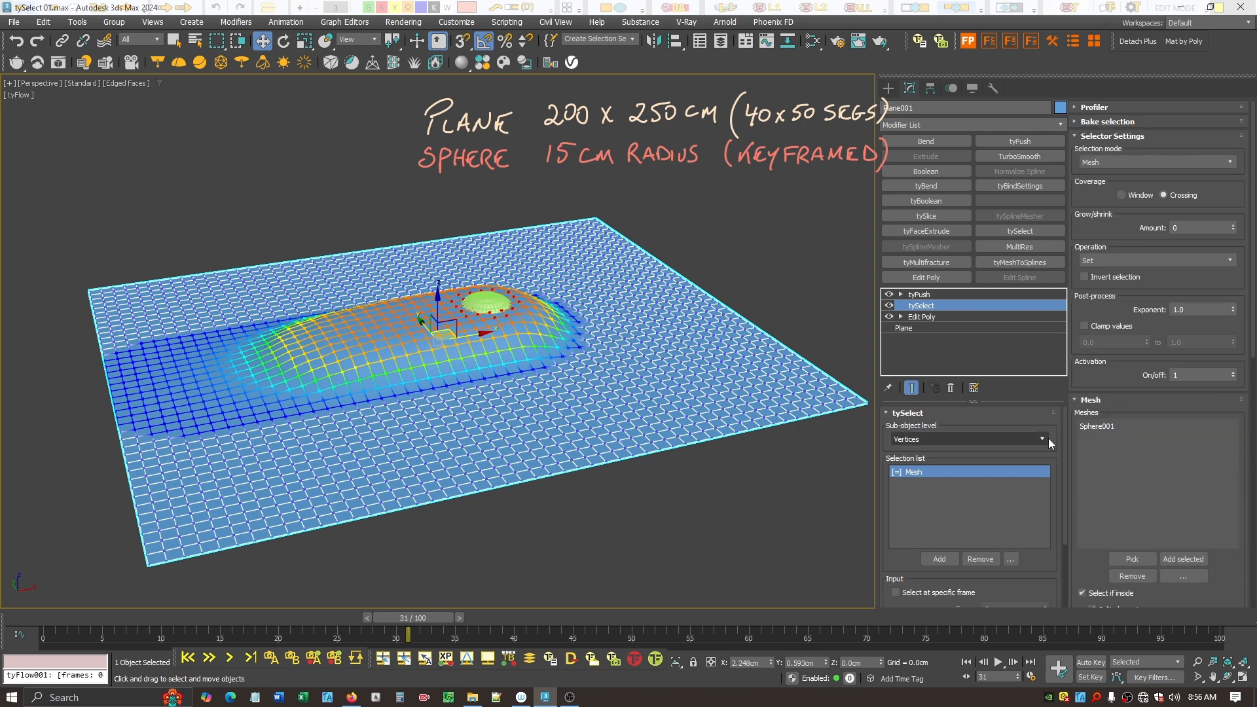
click(1154, 121)
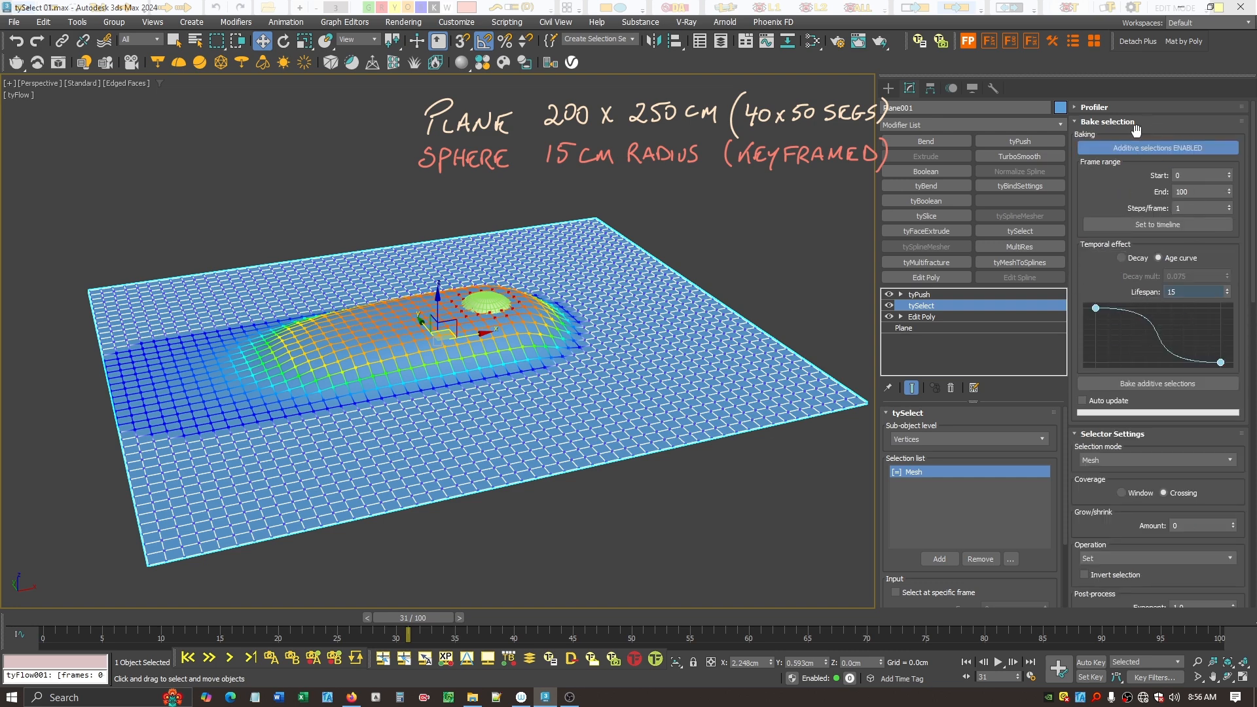
click(1128, 145)
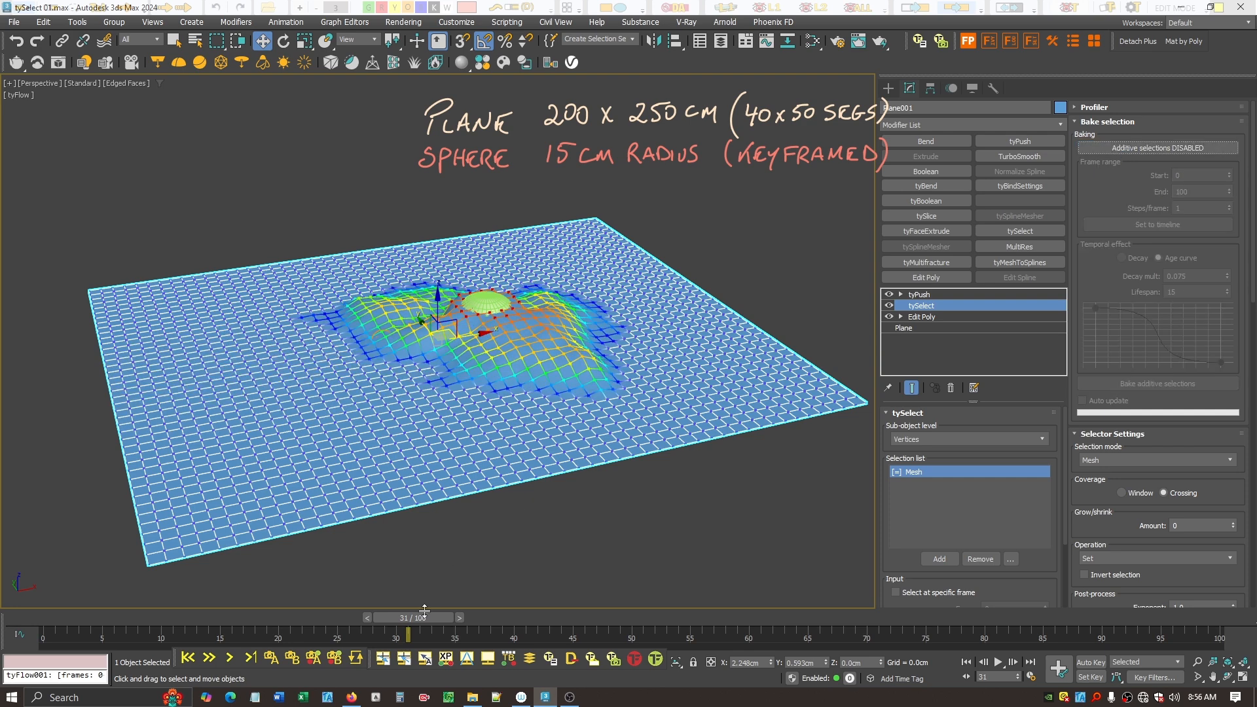
drag(424, 612, 594, 539)
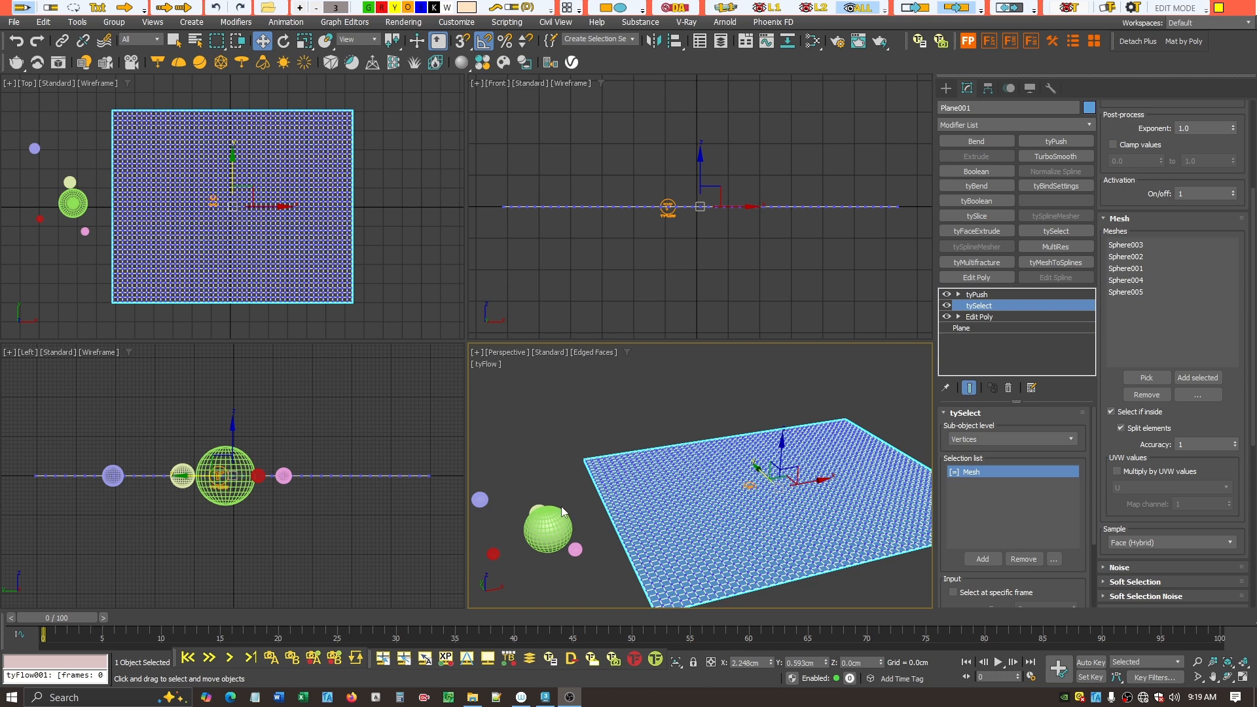
Collapse the Mesh settings listing the five spheres and advance the animation to frame 21
click(1188, 219)
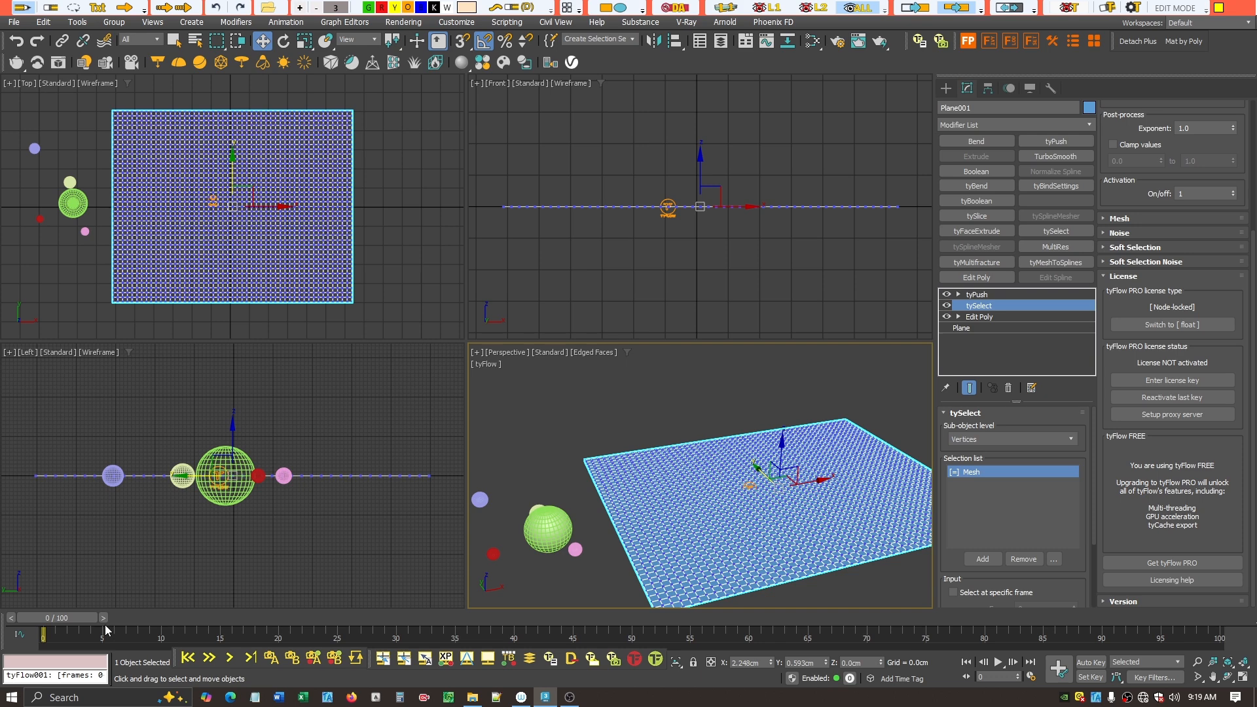
drag(88, 616, 335, 599)
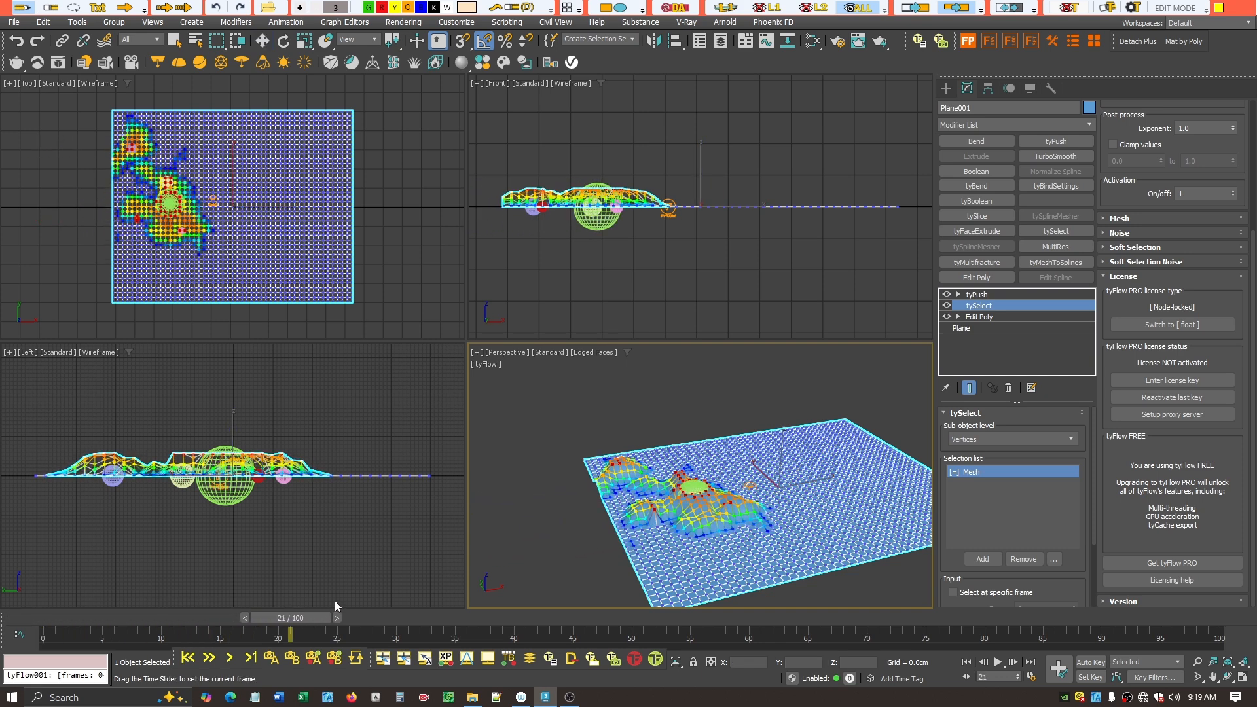
key(w)
Set the soft selection noise strength to 30 cm and advance the animation to frame 27
click(1186, 244)
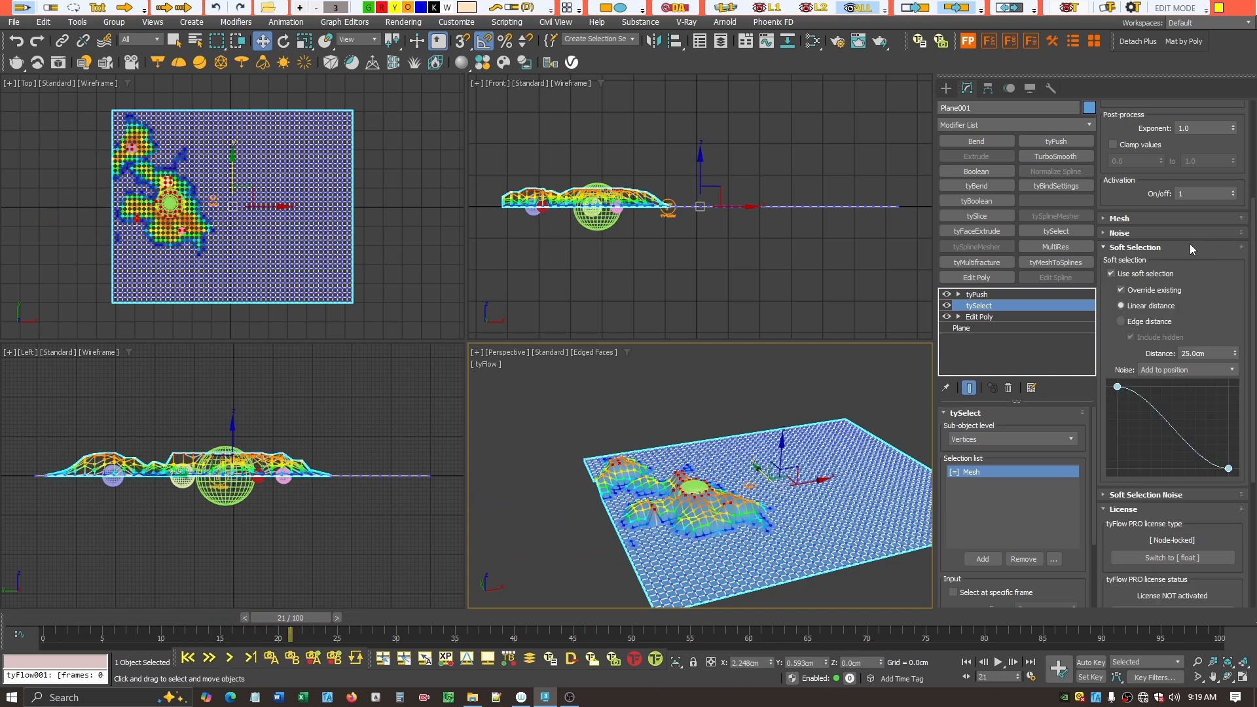
click(1189, 247)
click(1196, 262)
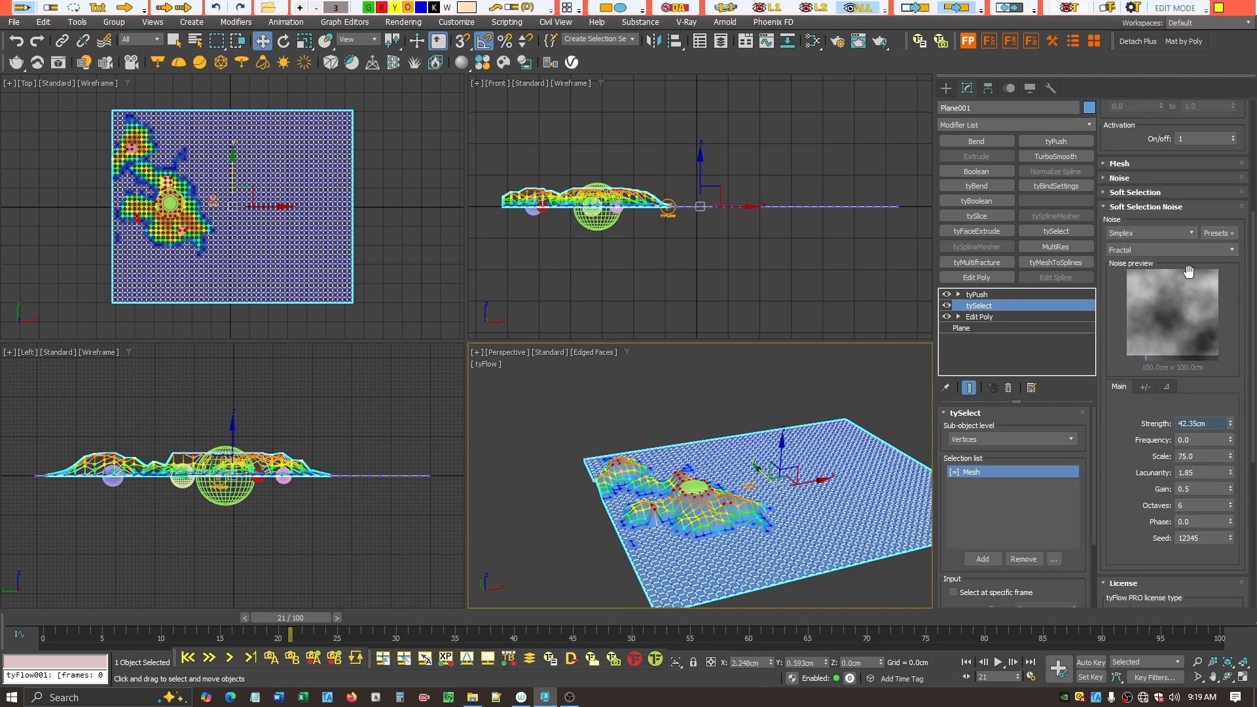
drag(1223, 429, 1174, 427)
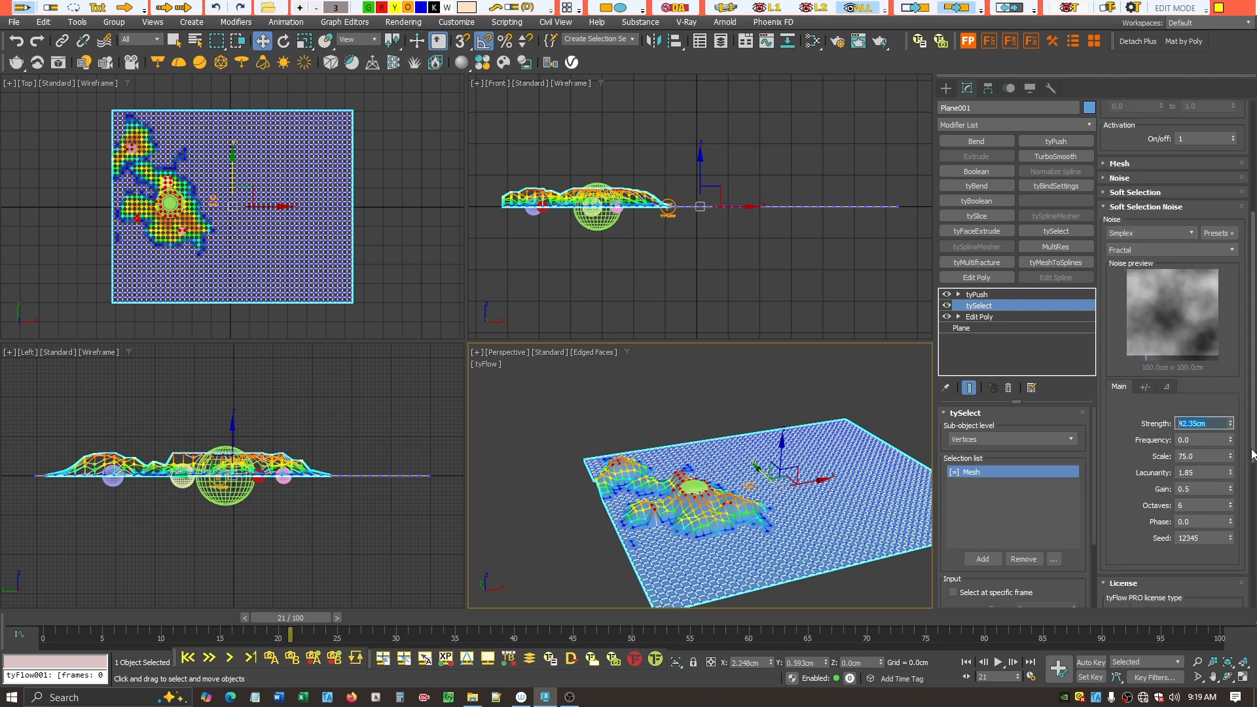
right_click(1229, 429)
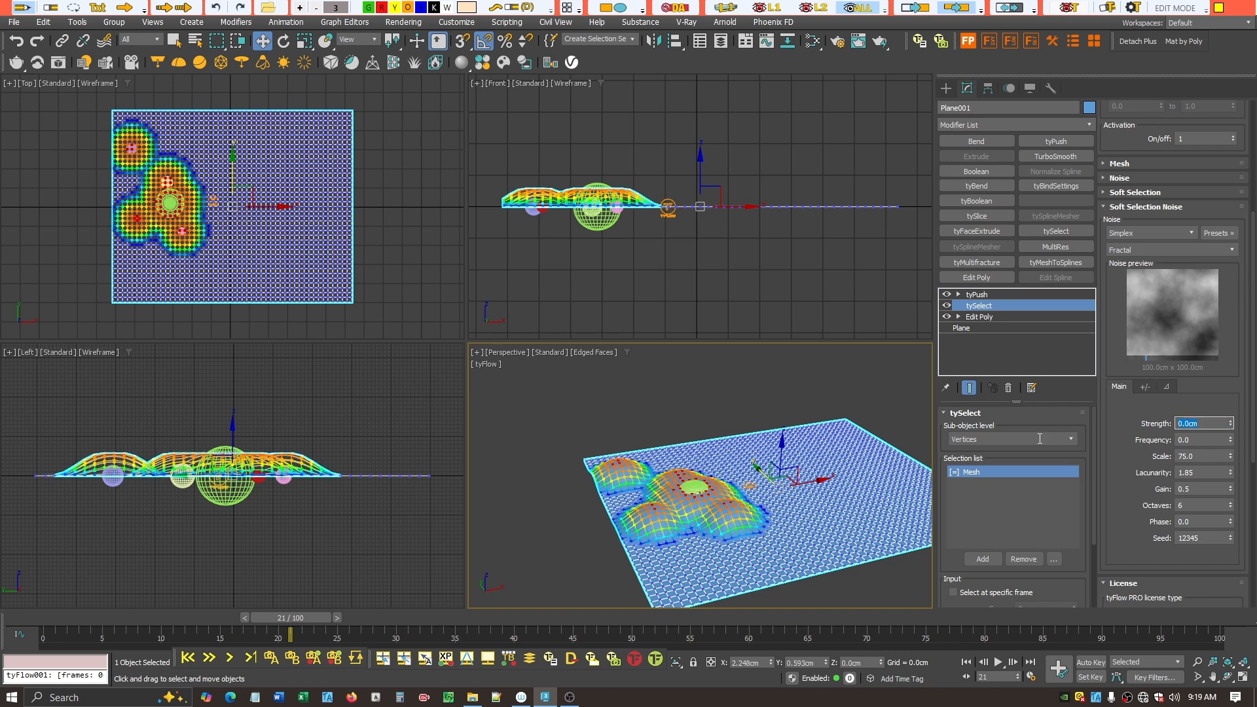
text(30)
key(Return)
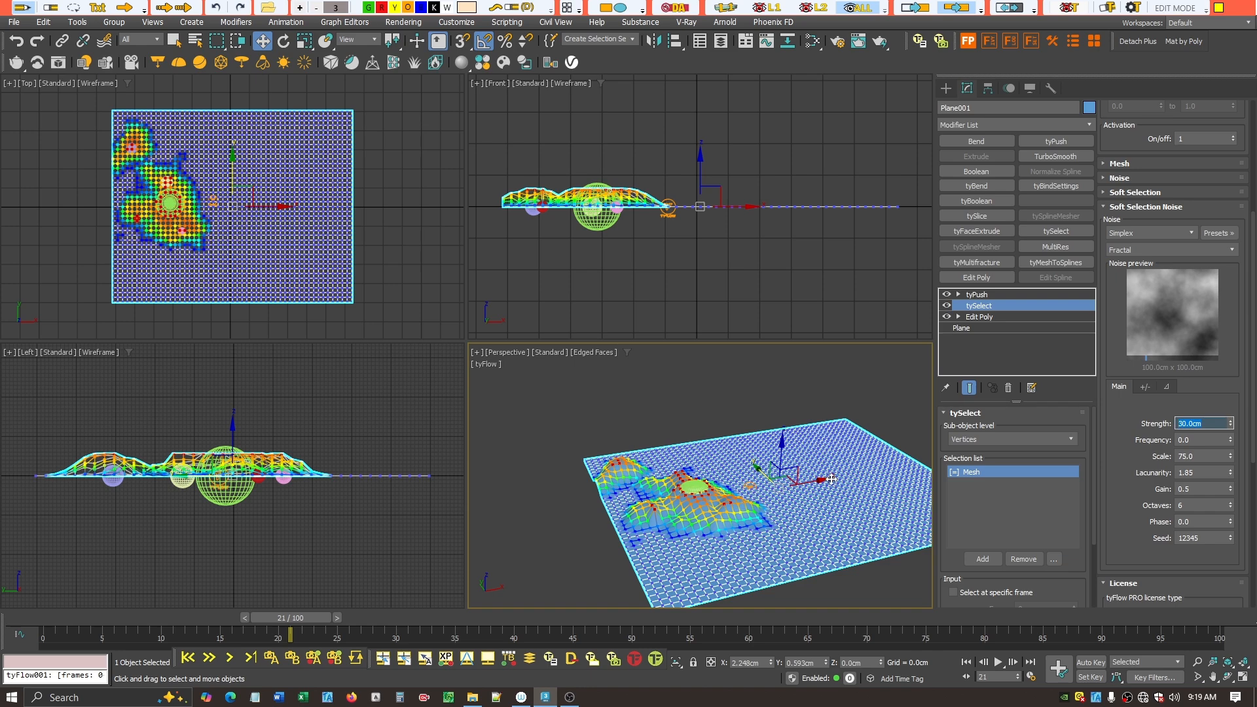
drag(297, 618, 372, 589)
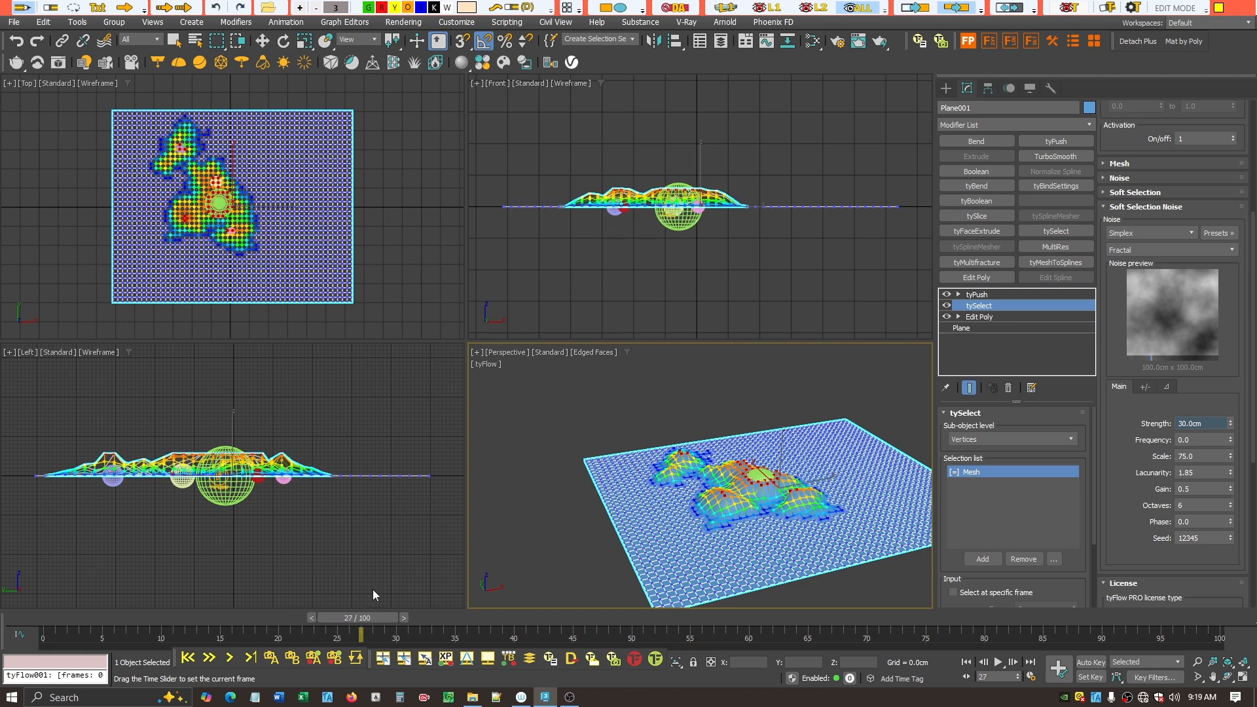
key(w)
Enable additive selections in the tySelect bake settings and scrub the animation to frame 38
scroll(1250, 327, up, 4)
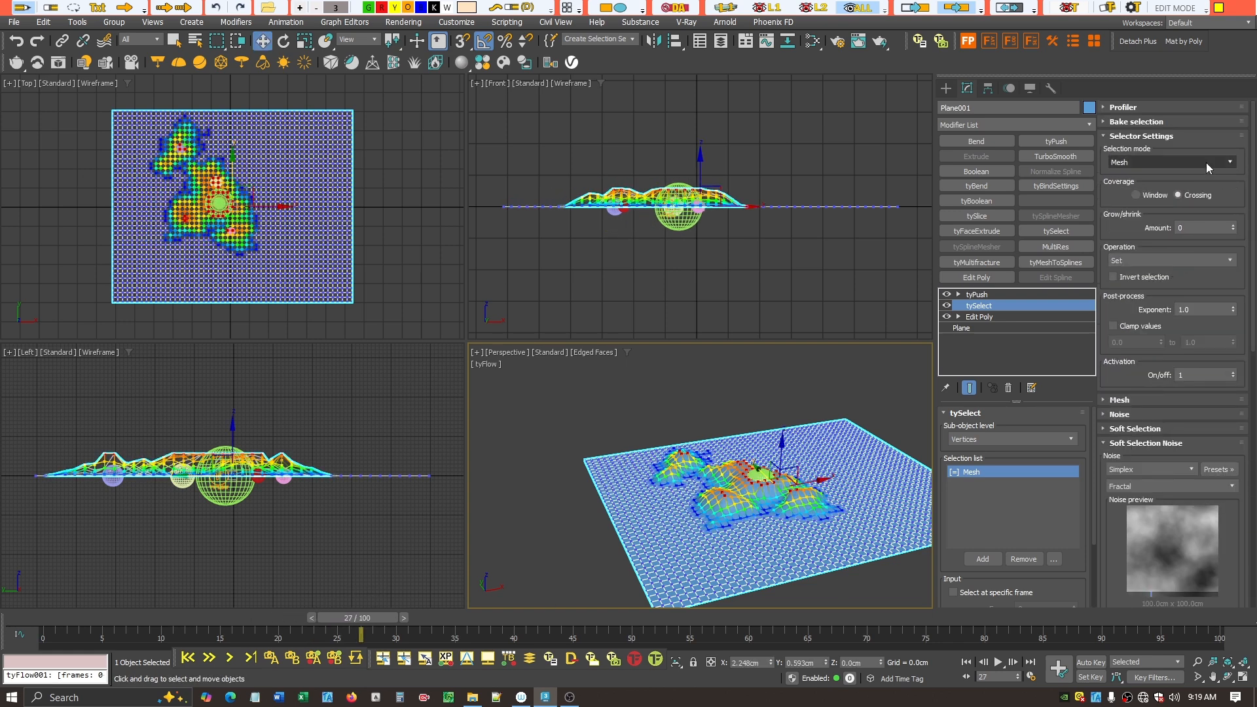
click(1196, 120)
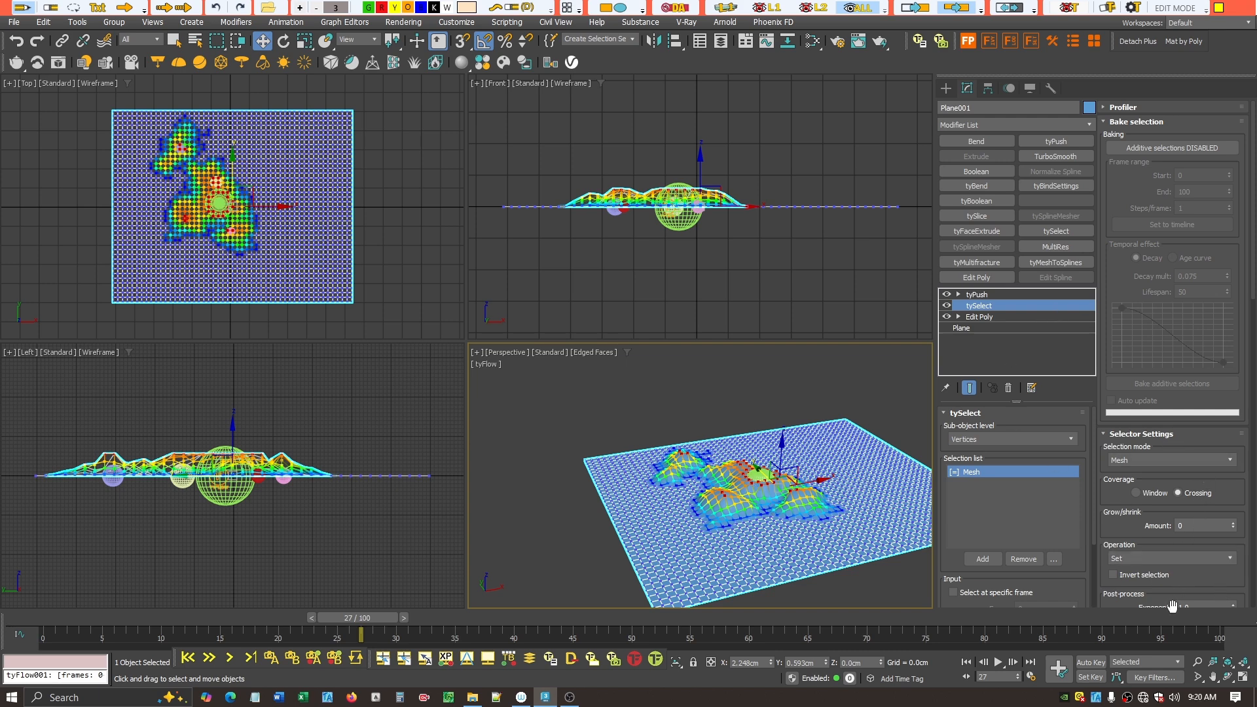
click(1188, 146)
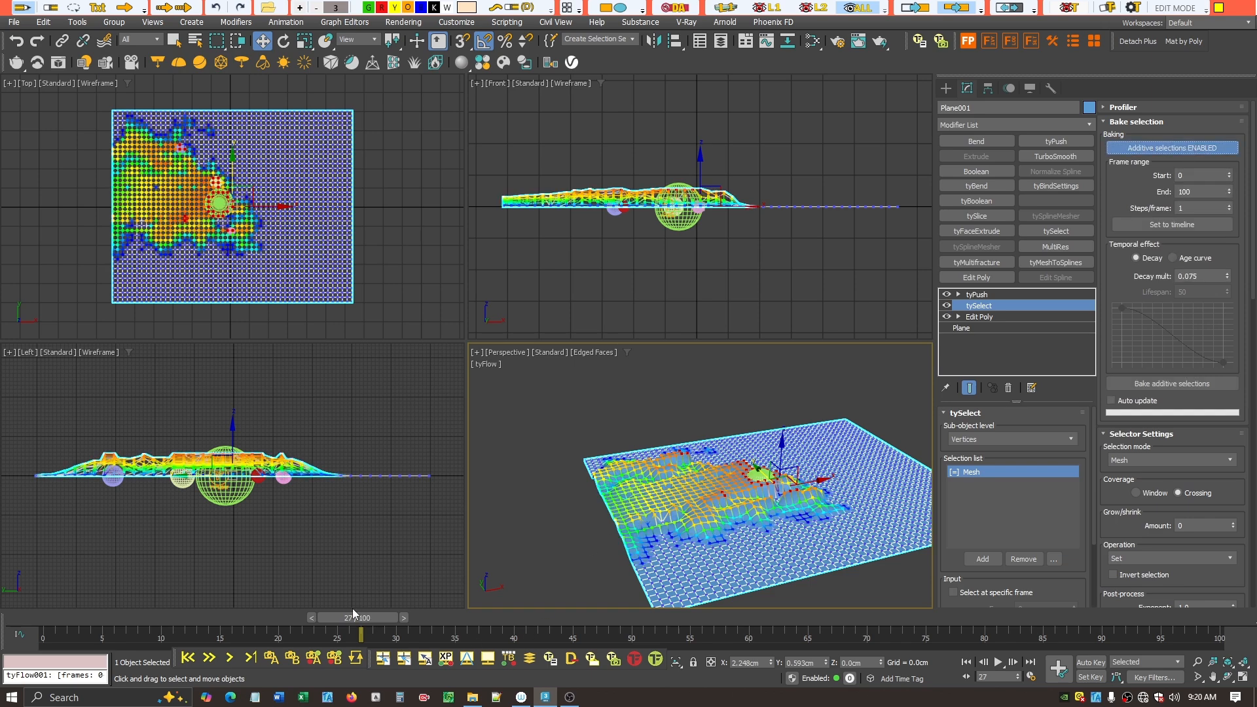
drag(352, 615, 508, 593)
key(w)
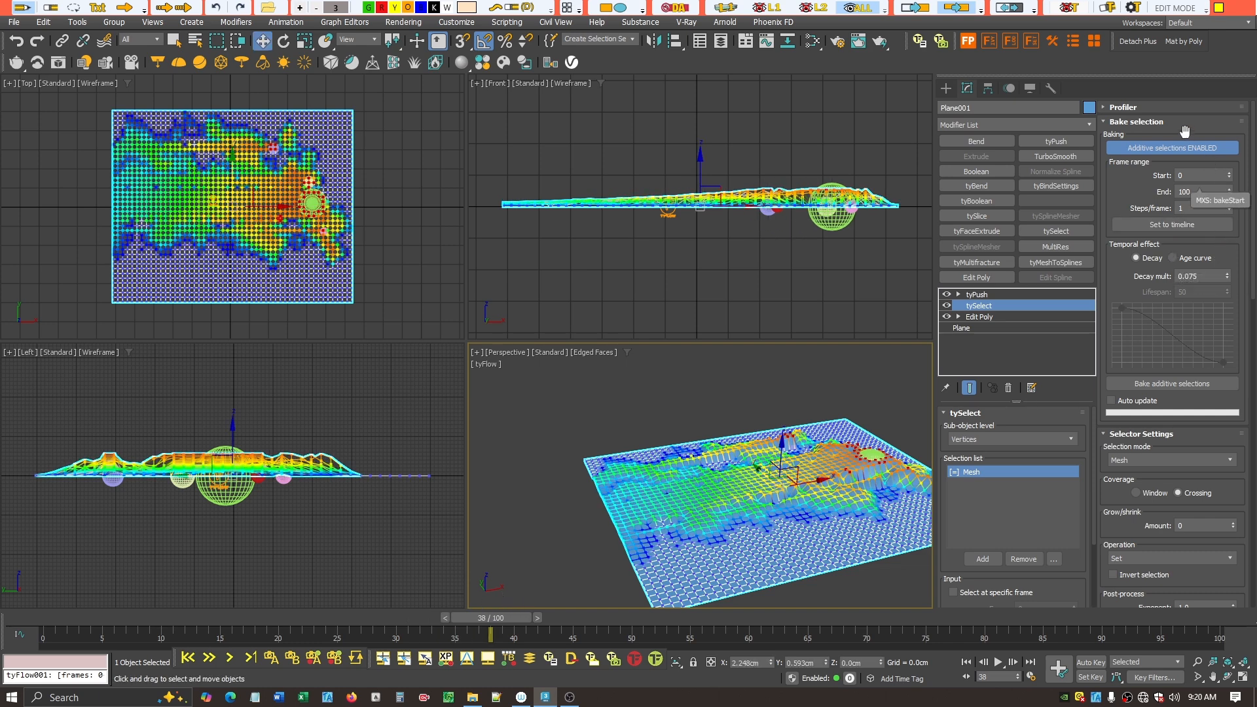
Compare the trail with additive selections disabled at frame 20, and re-enable them while advancing to frame 29
click(1178, 149)
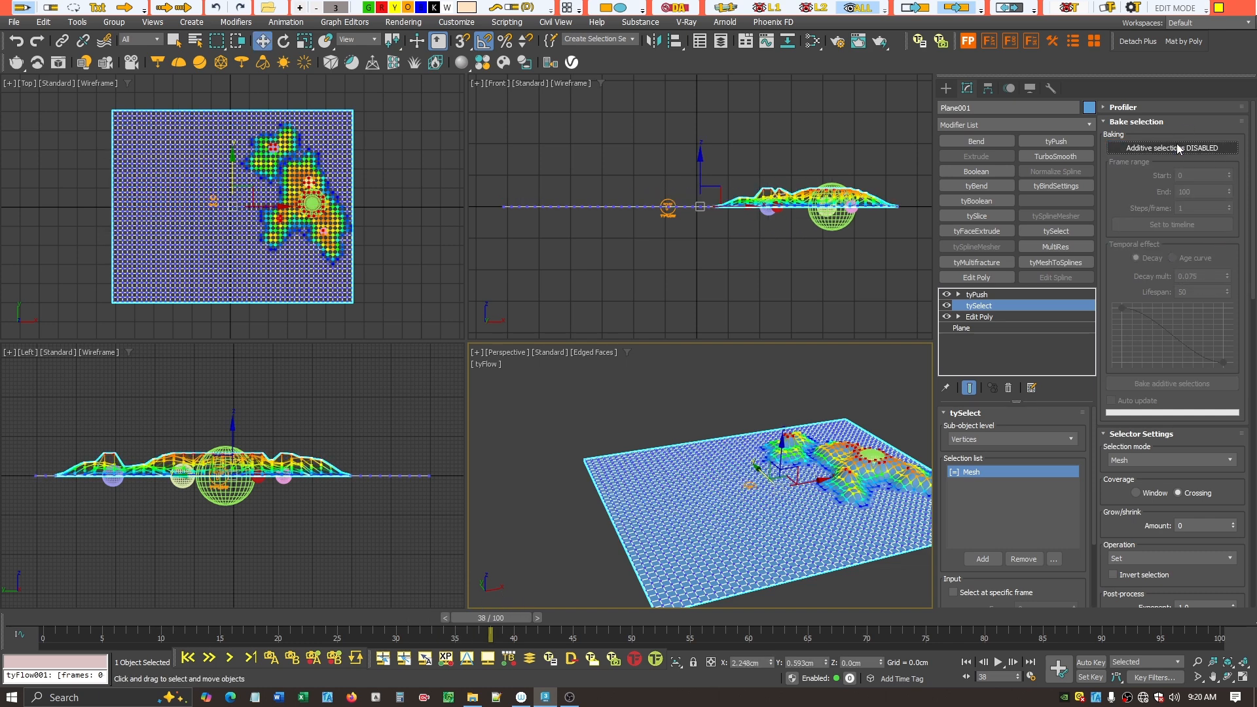
drag(516, 618, 278, 648)
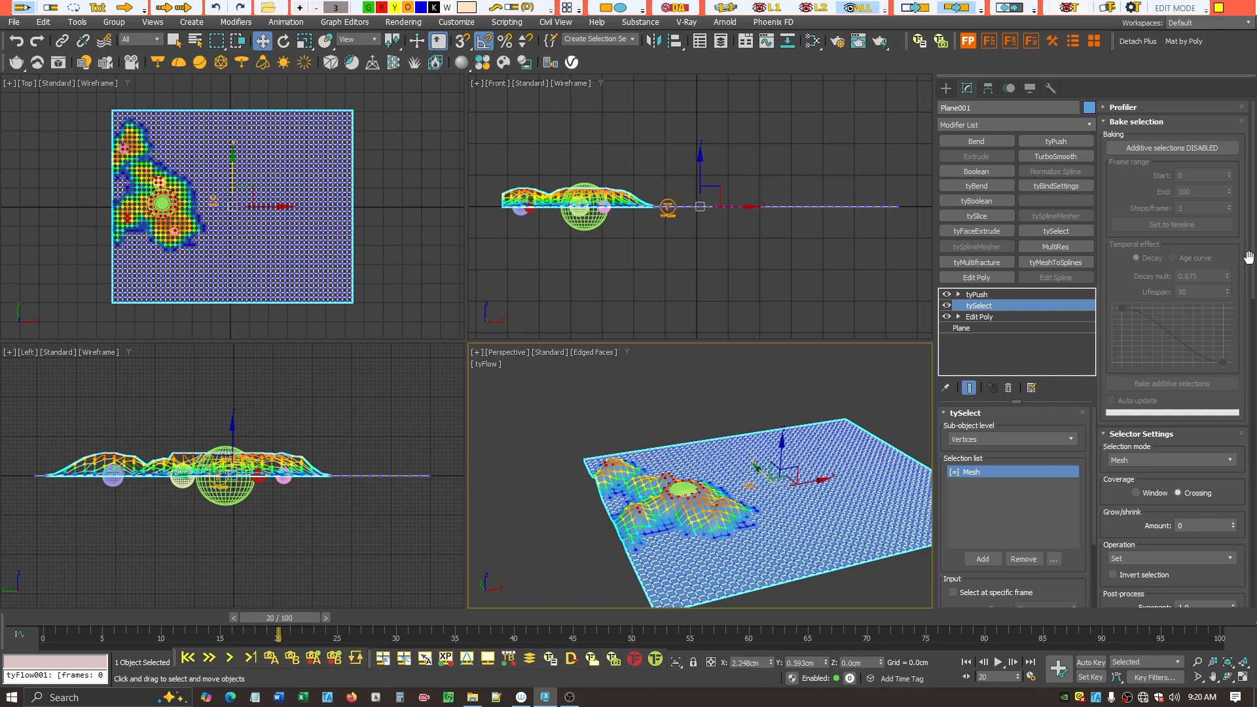
click(1178, 145)
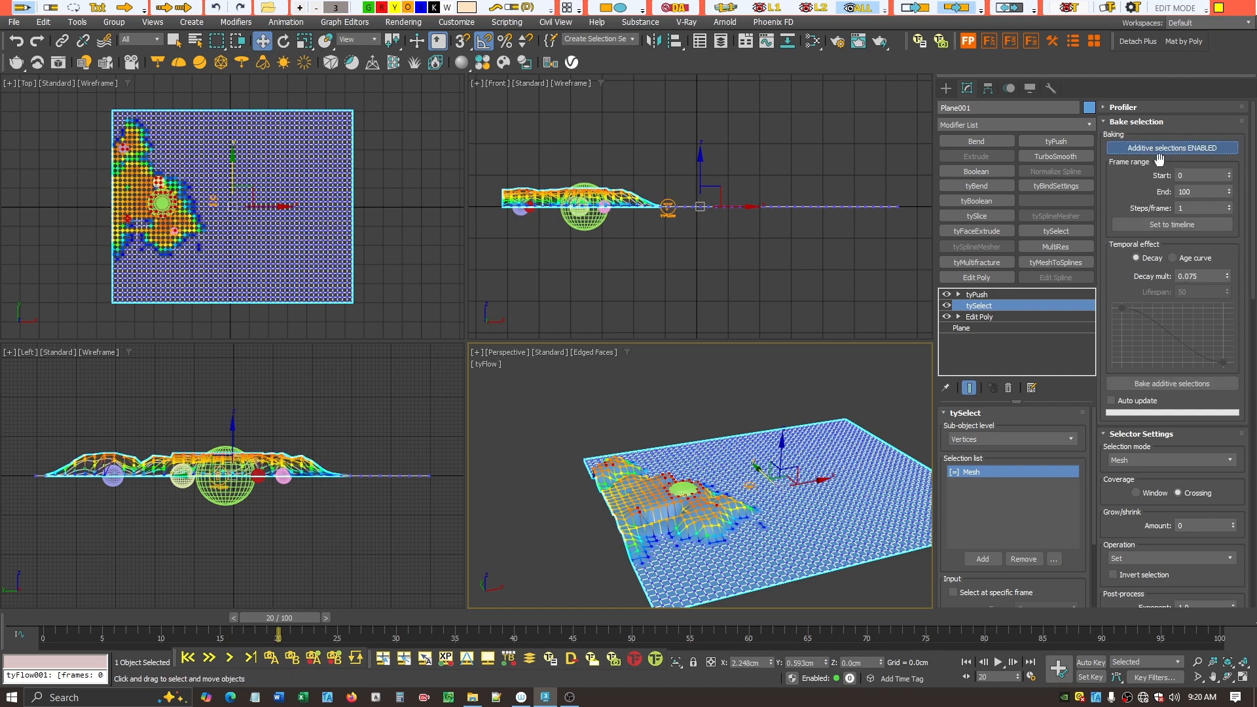
drag(280, 617, 385, 625)
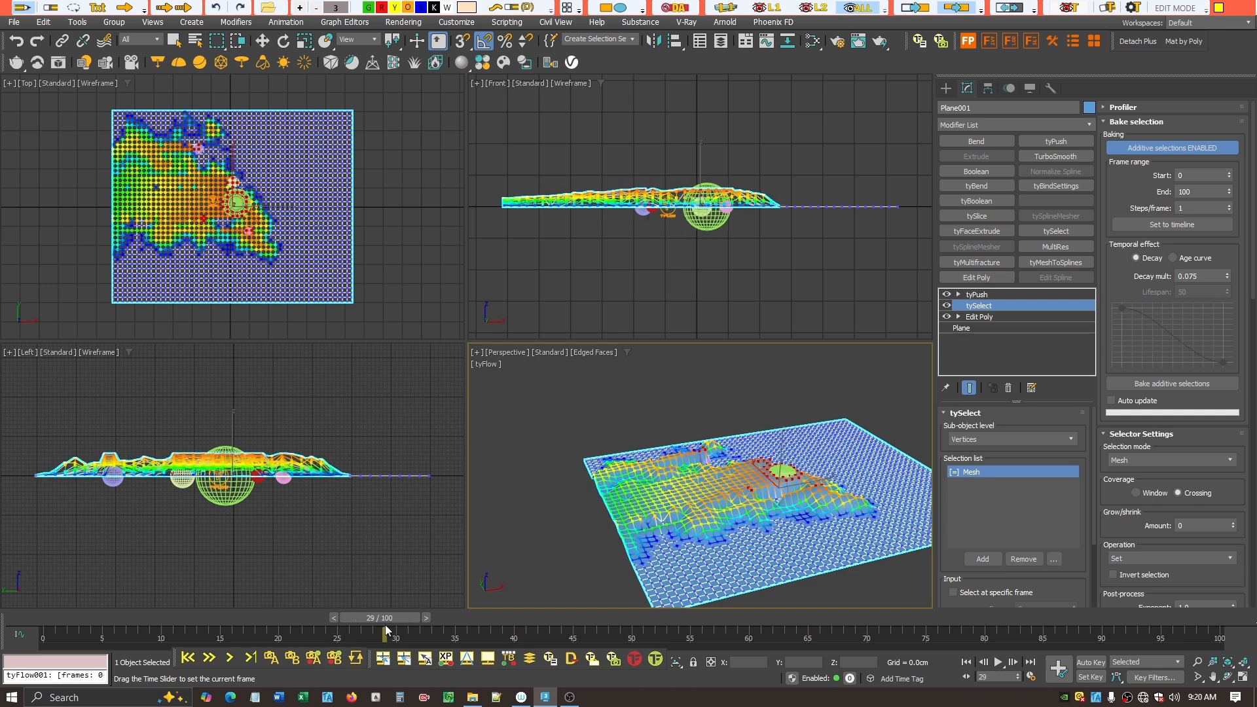
Set the soft selection noise strength to 40 cm and disable additive selections in the bake settings
scroll(1252, 282, down, 10)
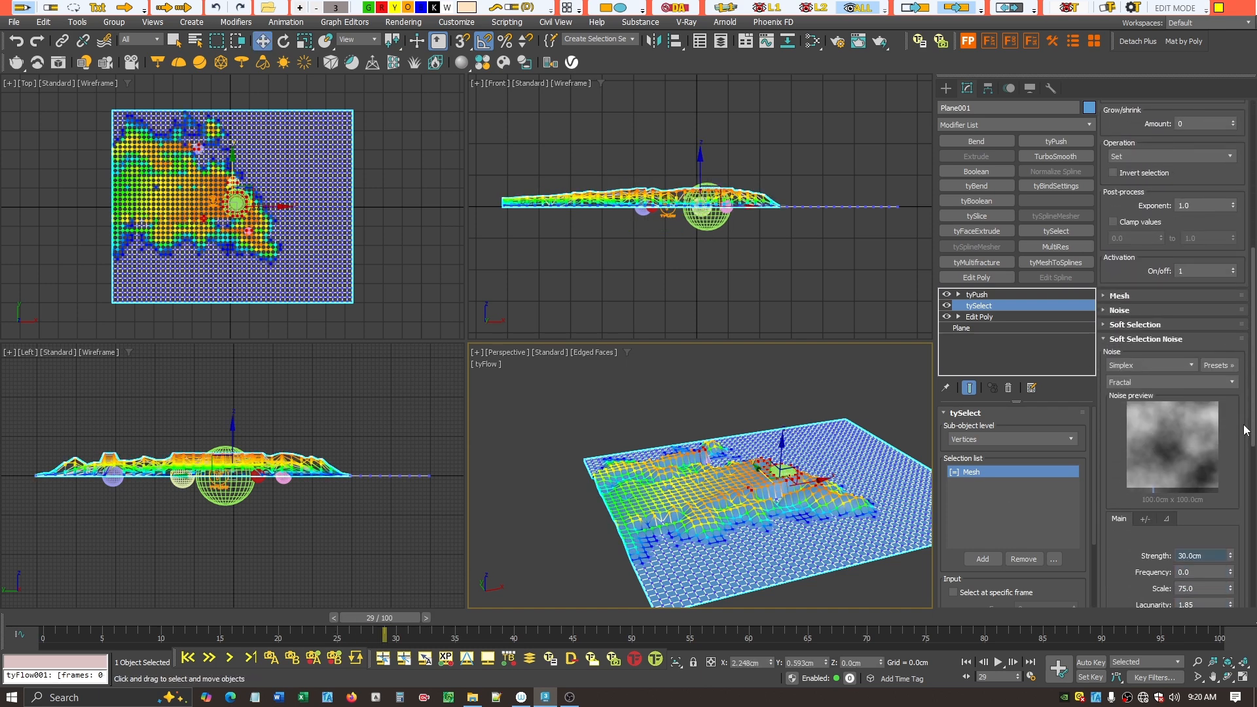
double_click(1208, 552)
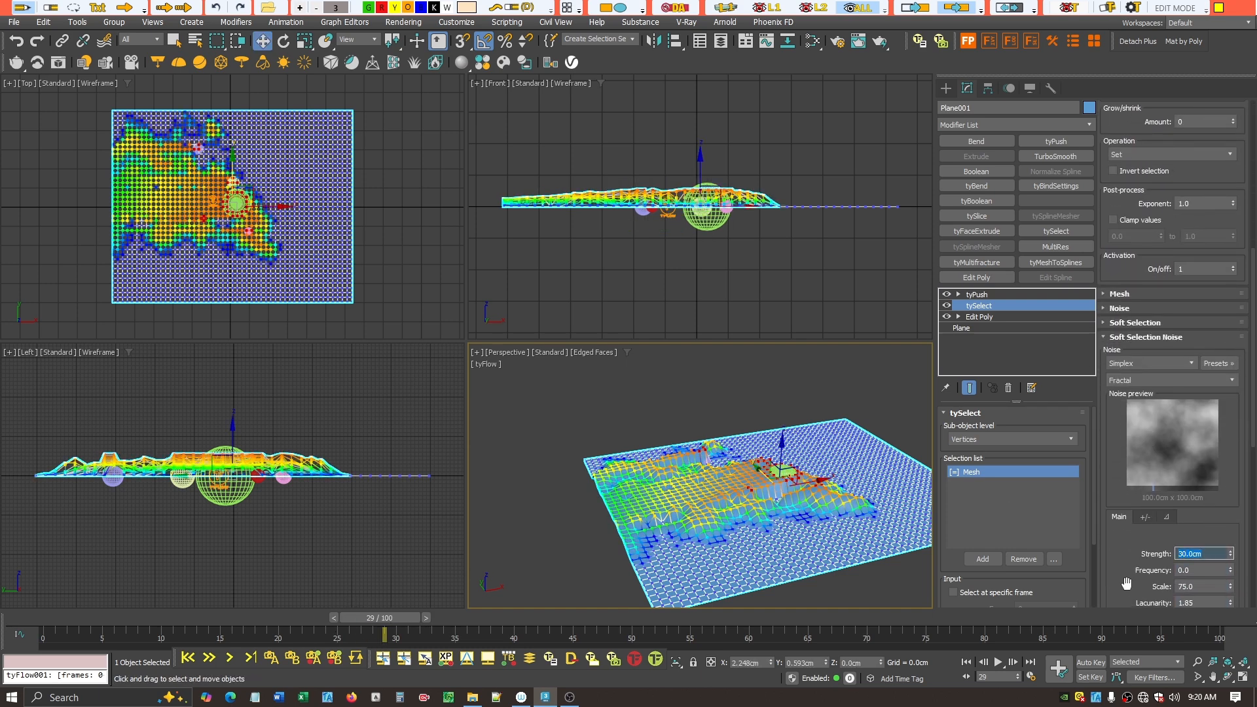
text(40)
key(Return)
drag(1252, 347, 1252, 200)
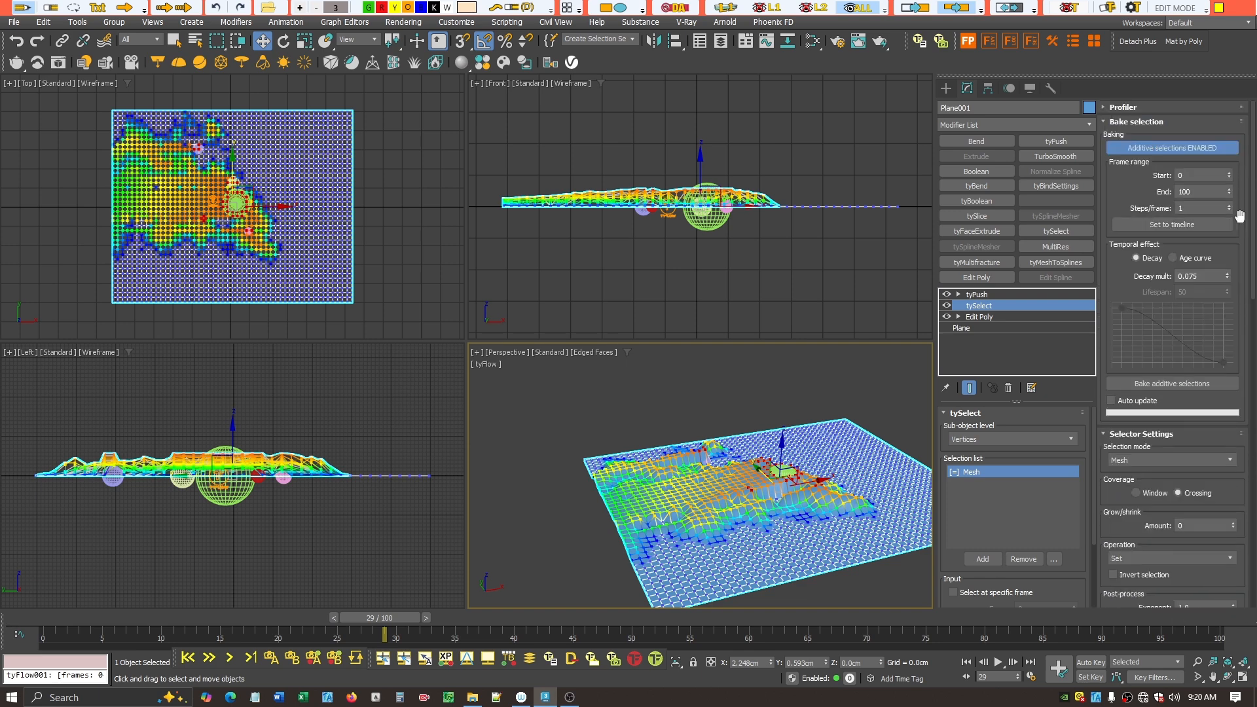
click(1172, 148)
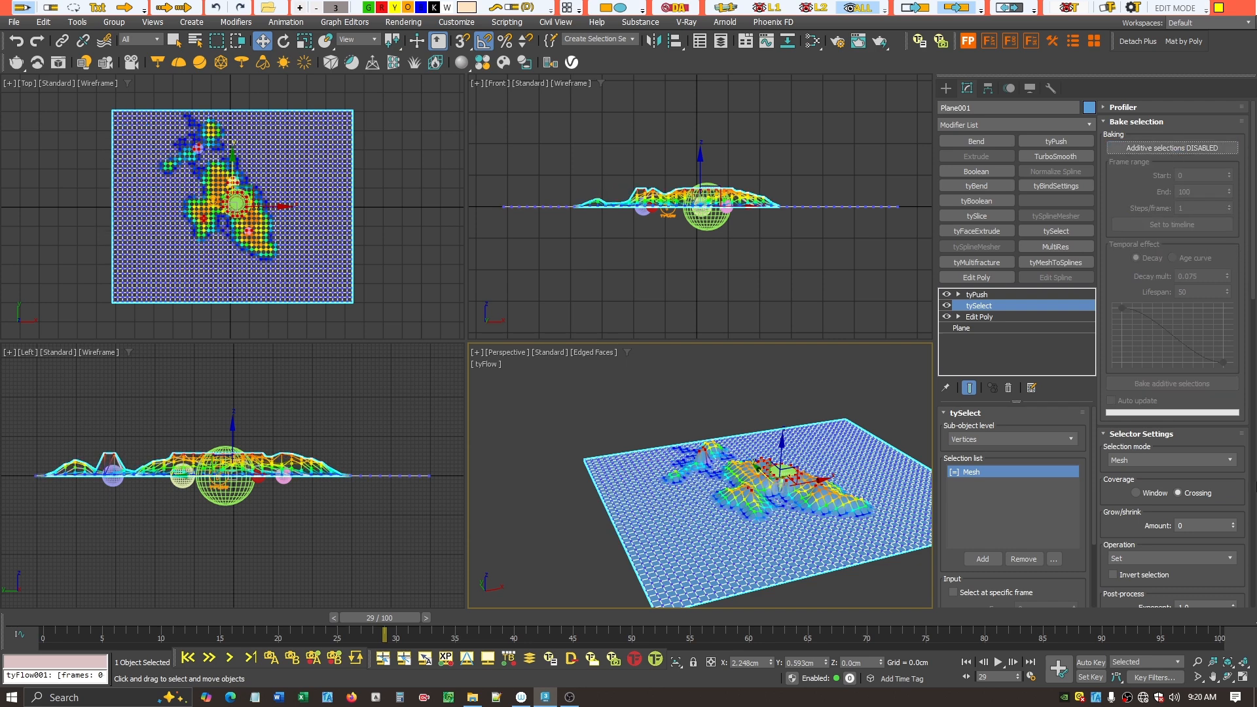
Try a soft selection noise strength of 30 cm, and raise the strength to 50 cm
scroll(1201, 407, down, 10)
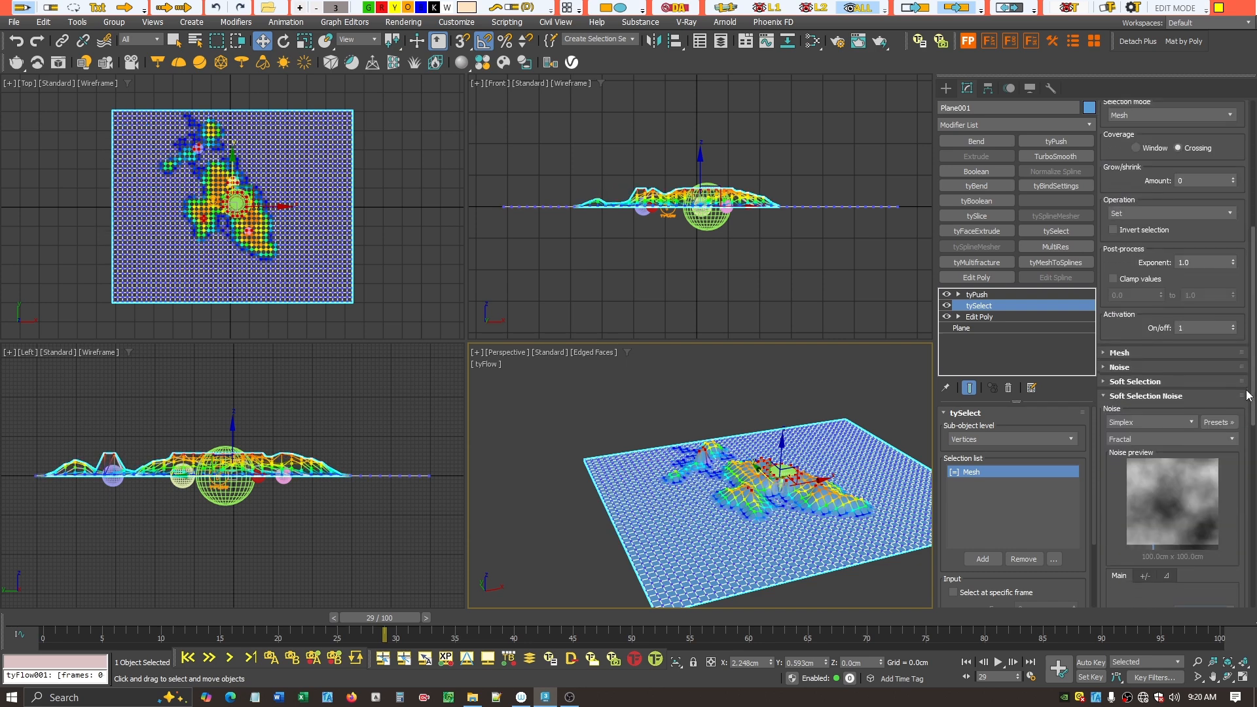
click(1210, 403)
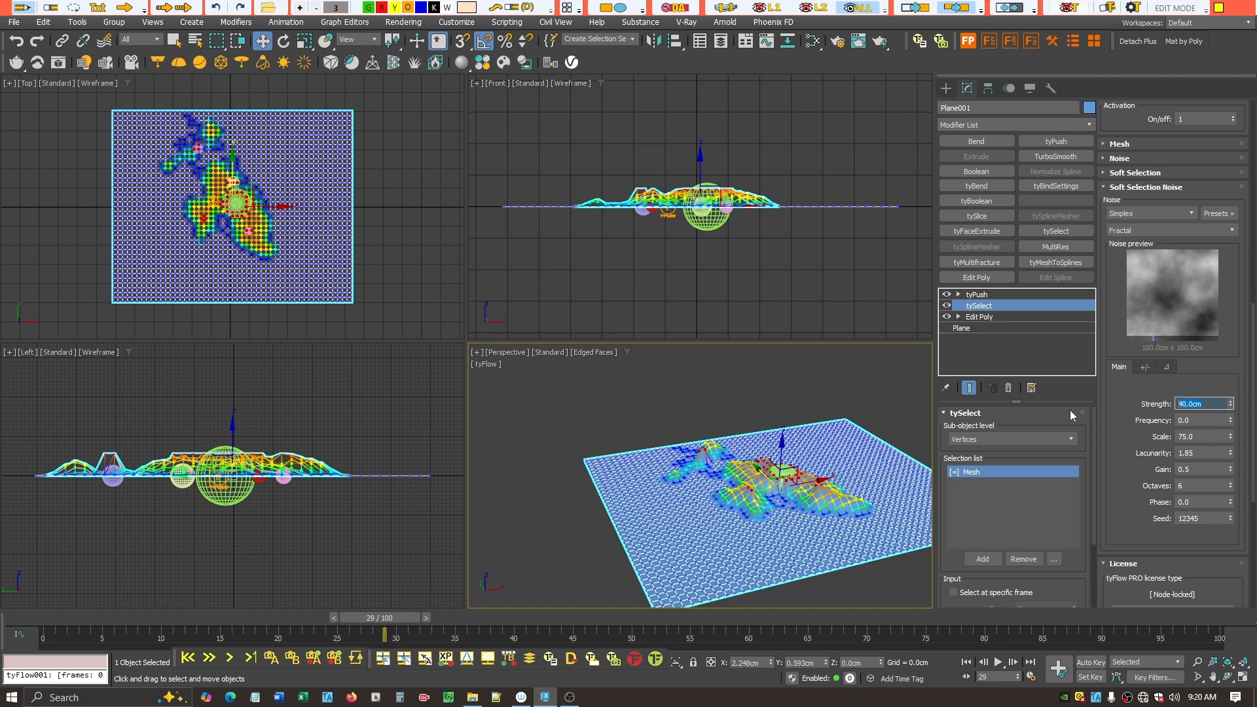
text(30)
key(Return)
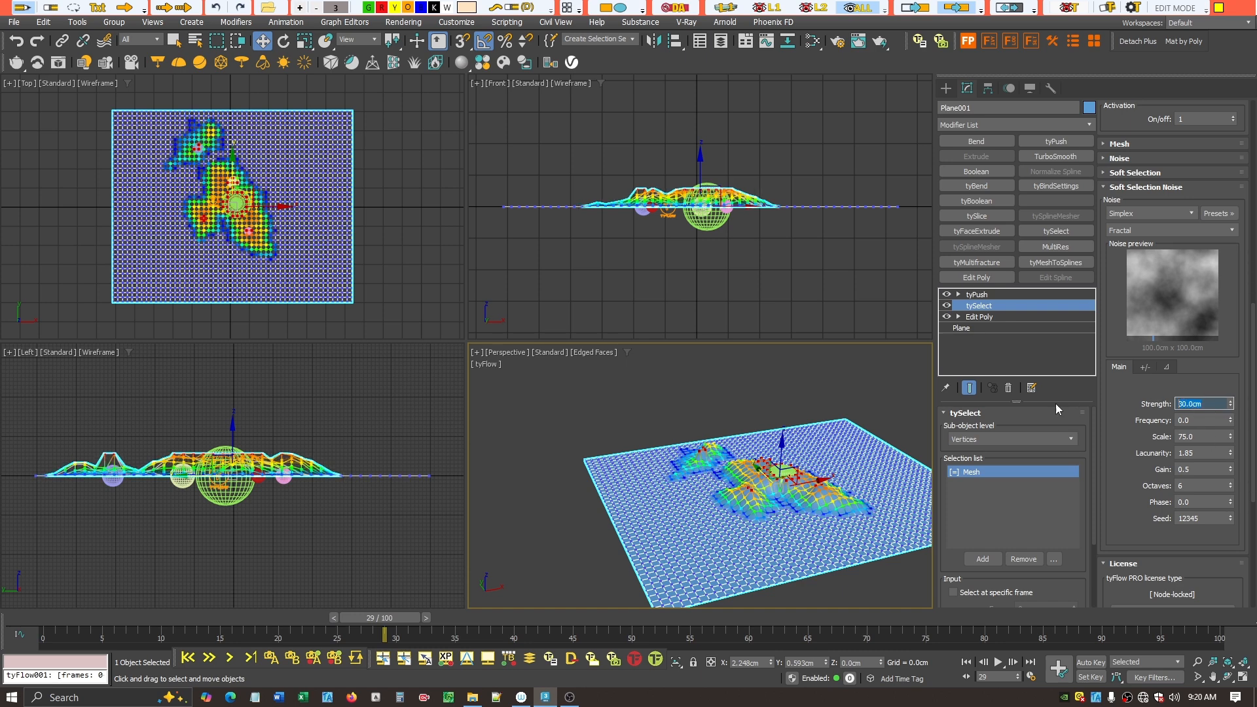
text(50)
key(Return)
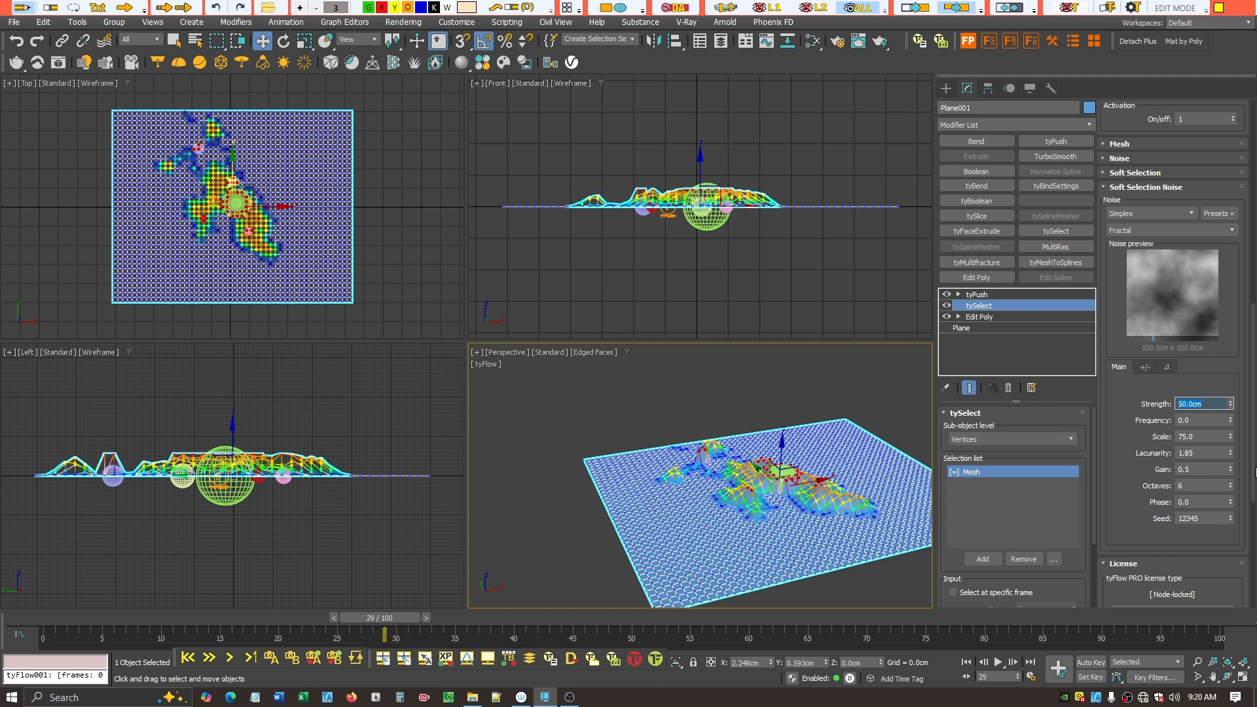
Enable additive selections in the tySelect bake settings and scrub the animation to frame 34
scroll(1208, 135, down, 10)
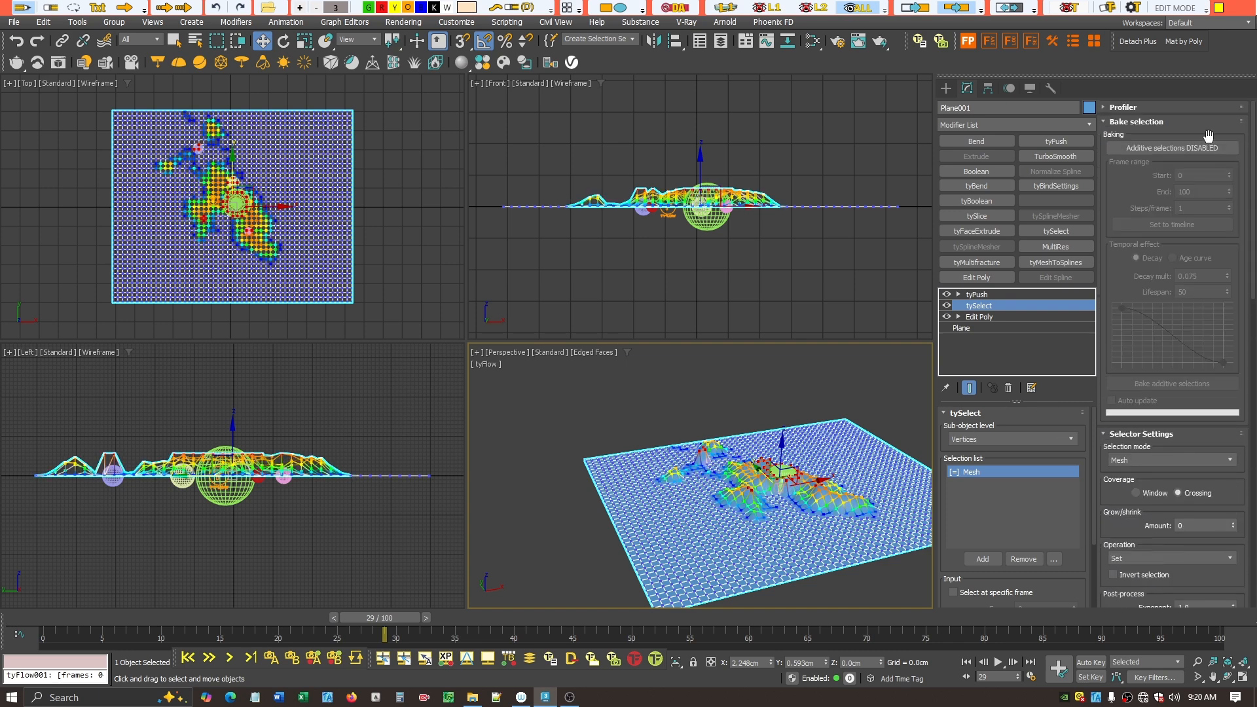
click(1188, 151)
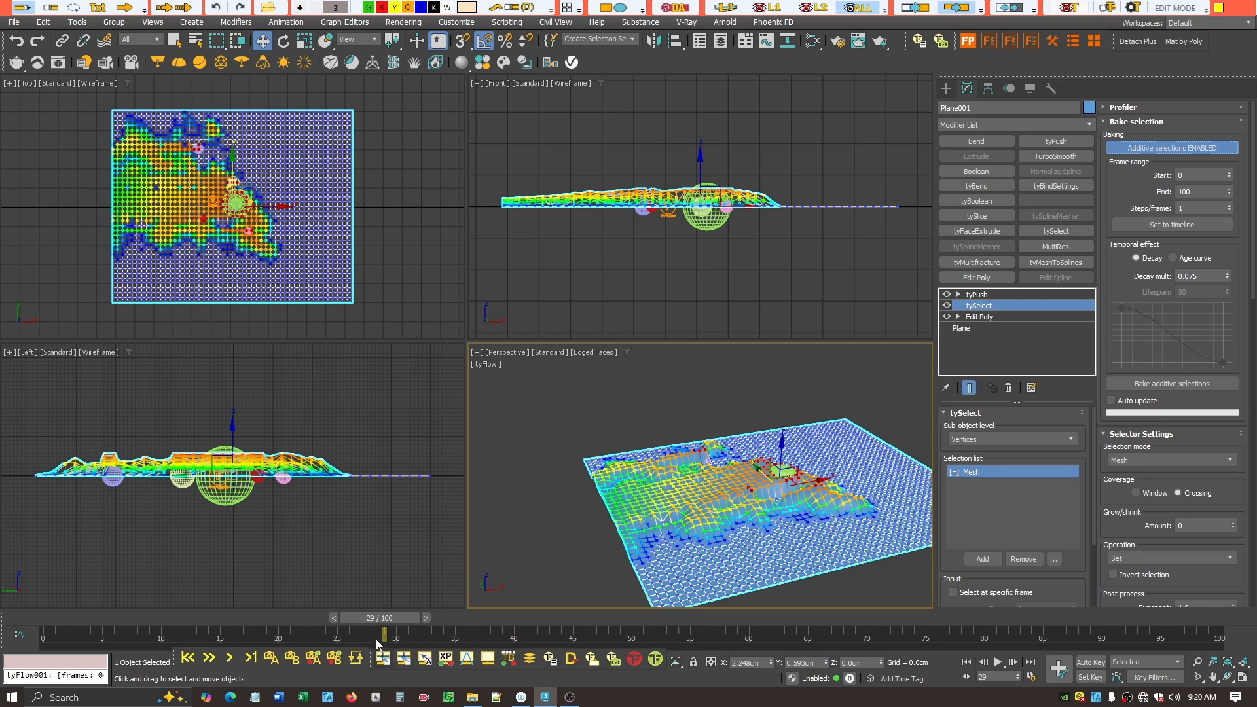
drag(395, 617, 461, 607)
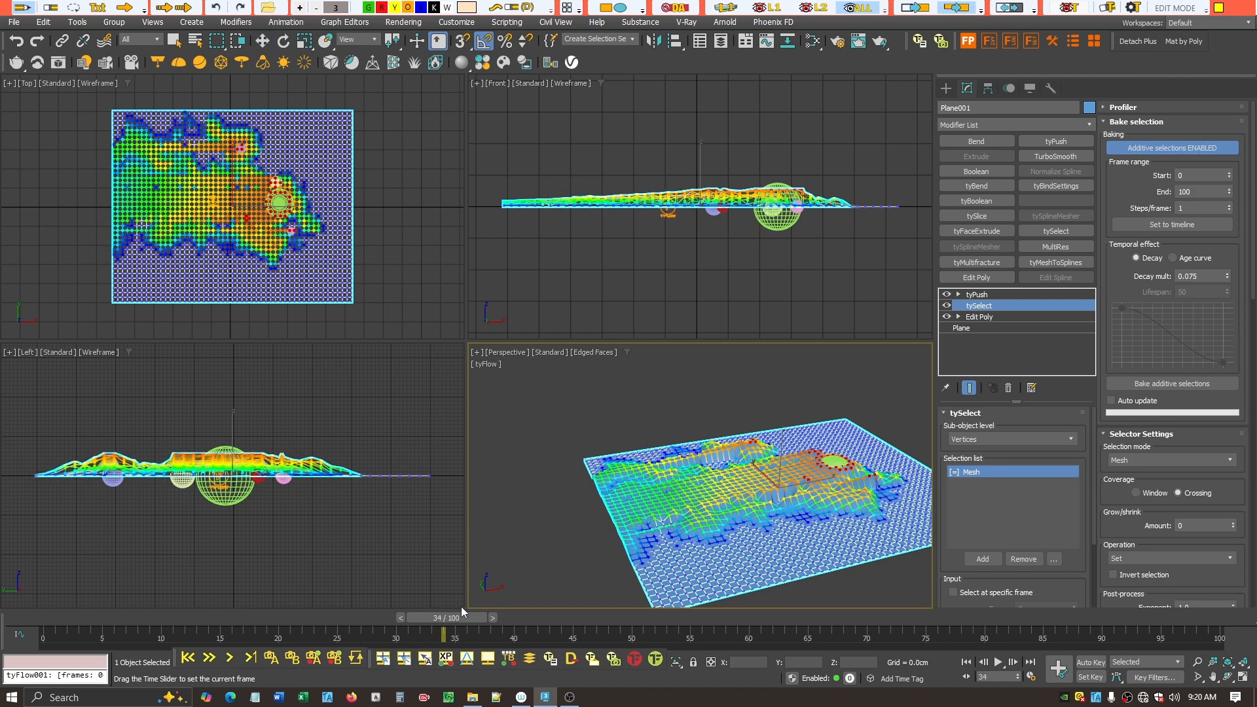
key(w)
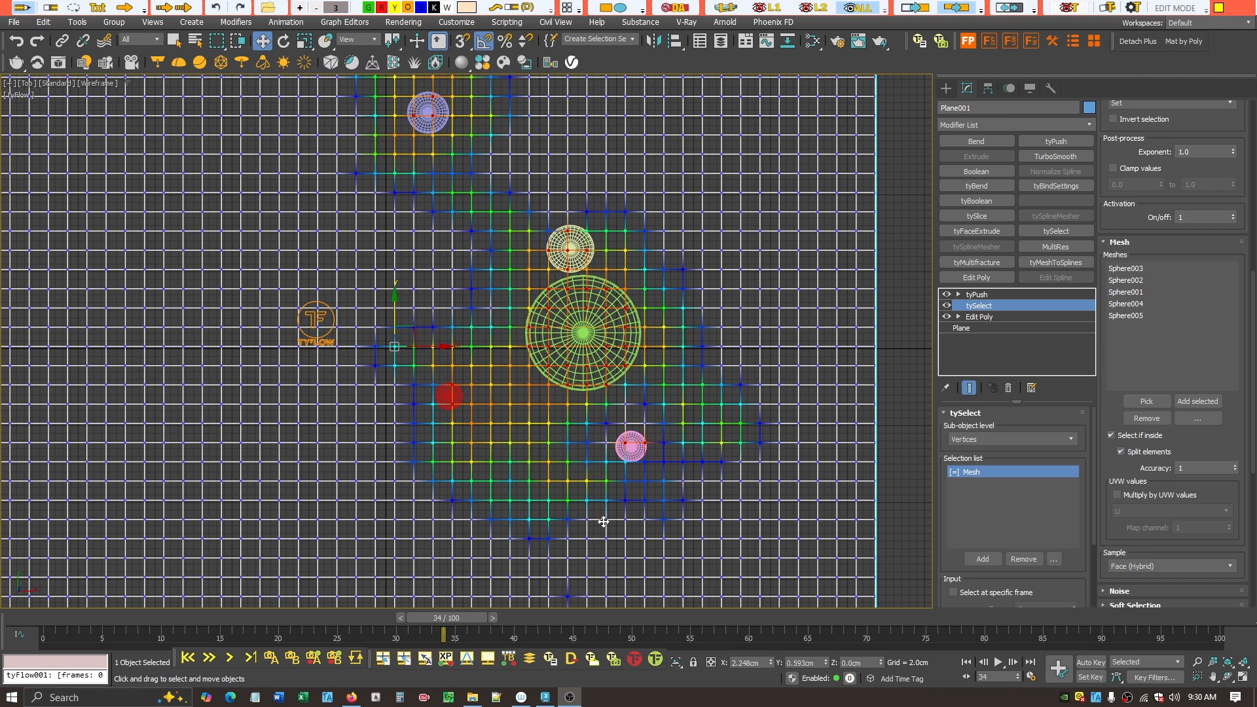
Disable Select if inside for the mesh selector and turn off soft selection in tySelect
click(1111, 435)
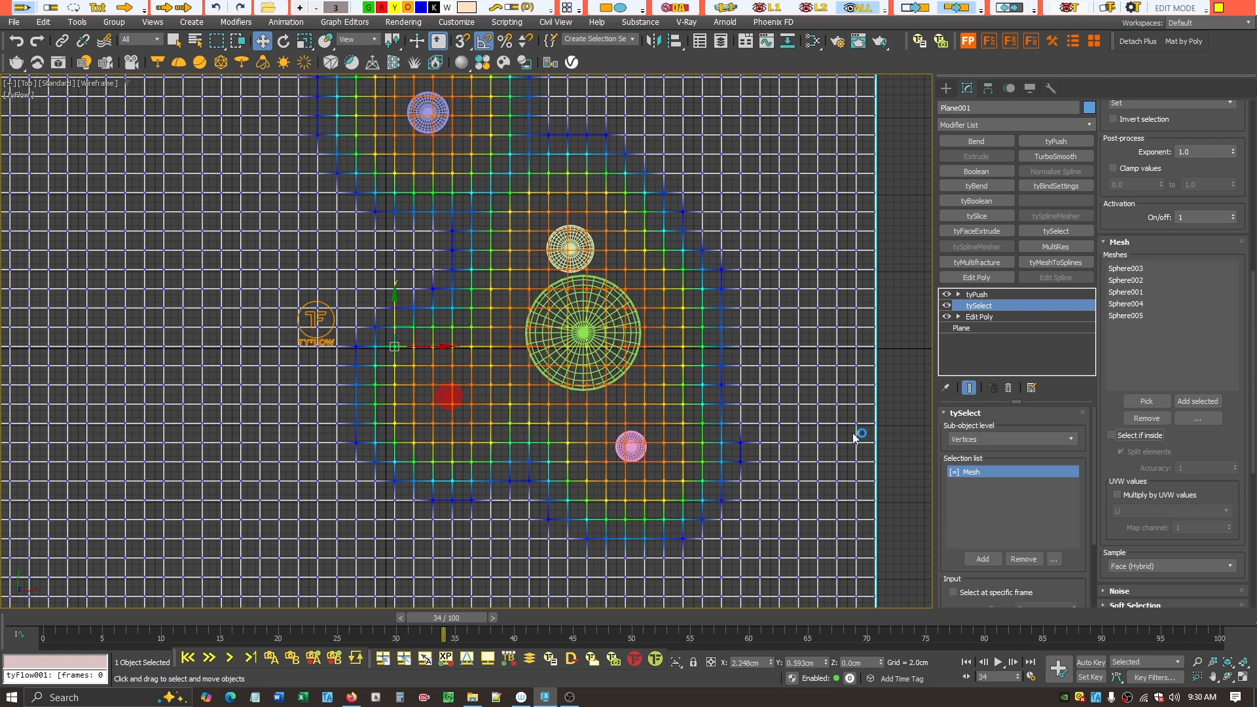
scroll(1239, 447, down, 8)
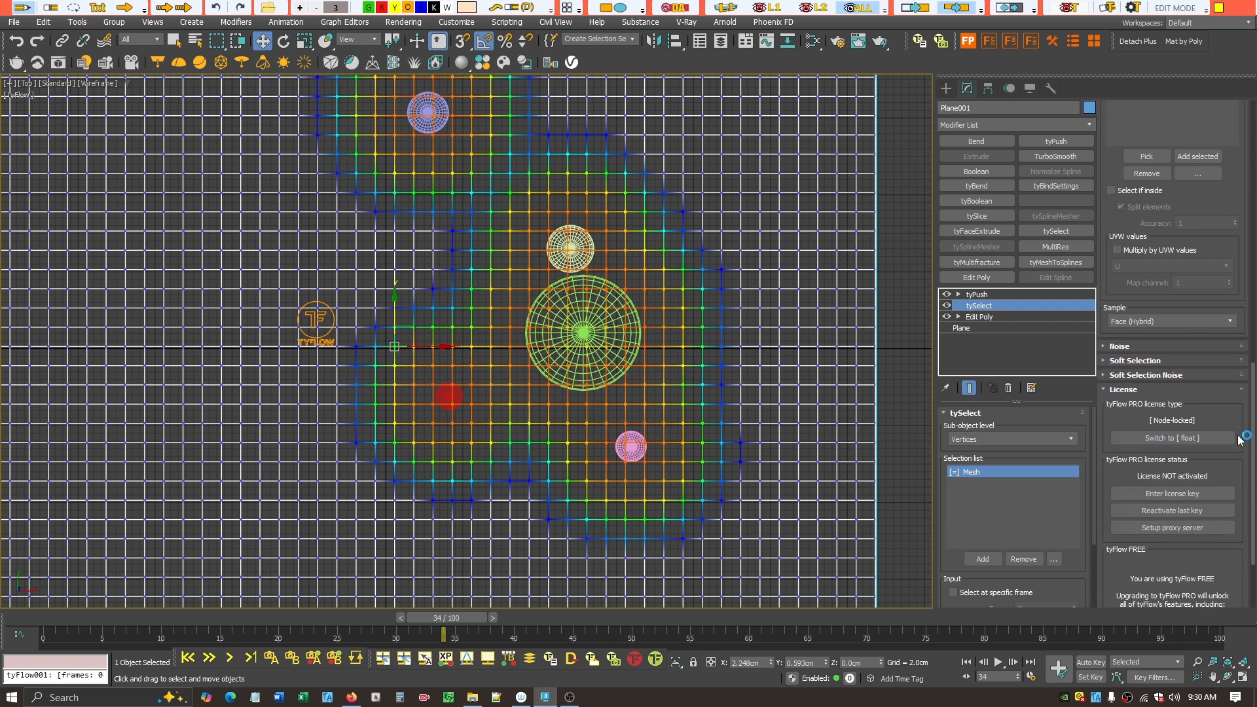
click(1161, 328)
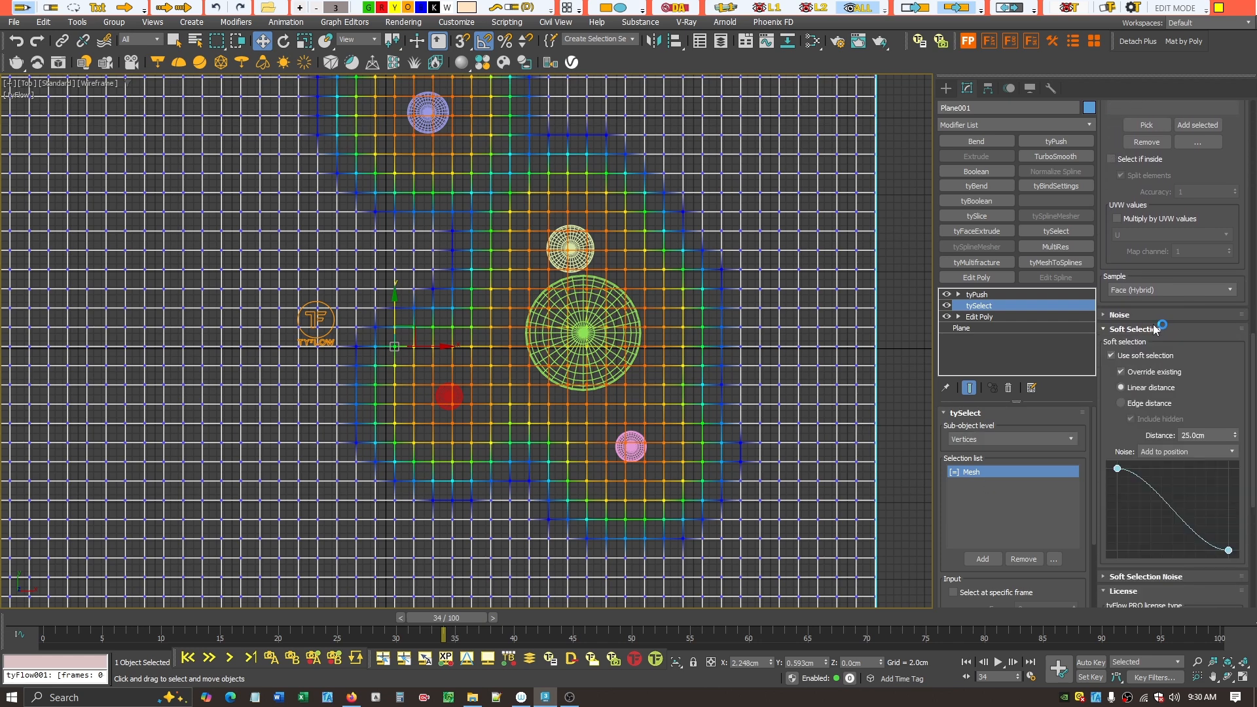
click(1135, 356)
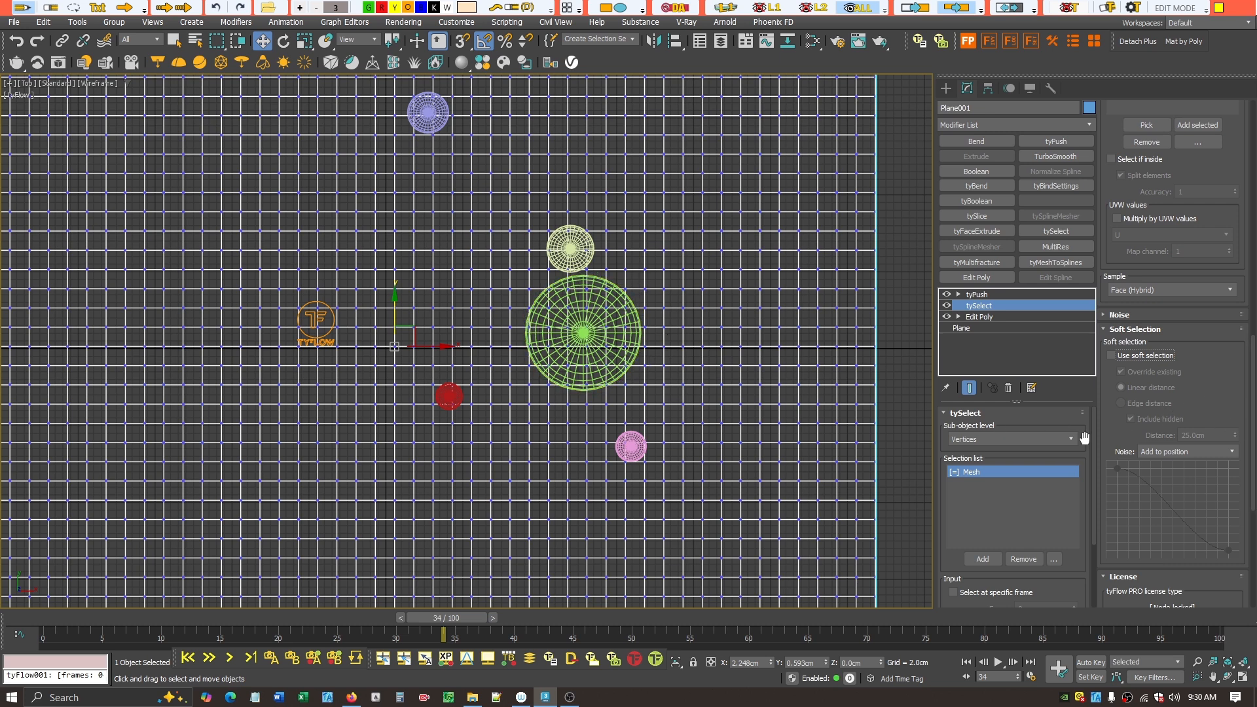
Re-enable Select if inside for the mesh selector and turn soft selection back on
scroll(1222, 352, up, 5)
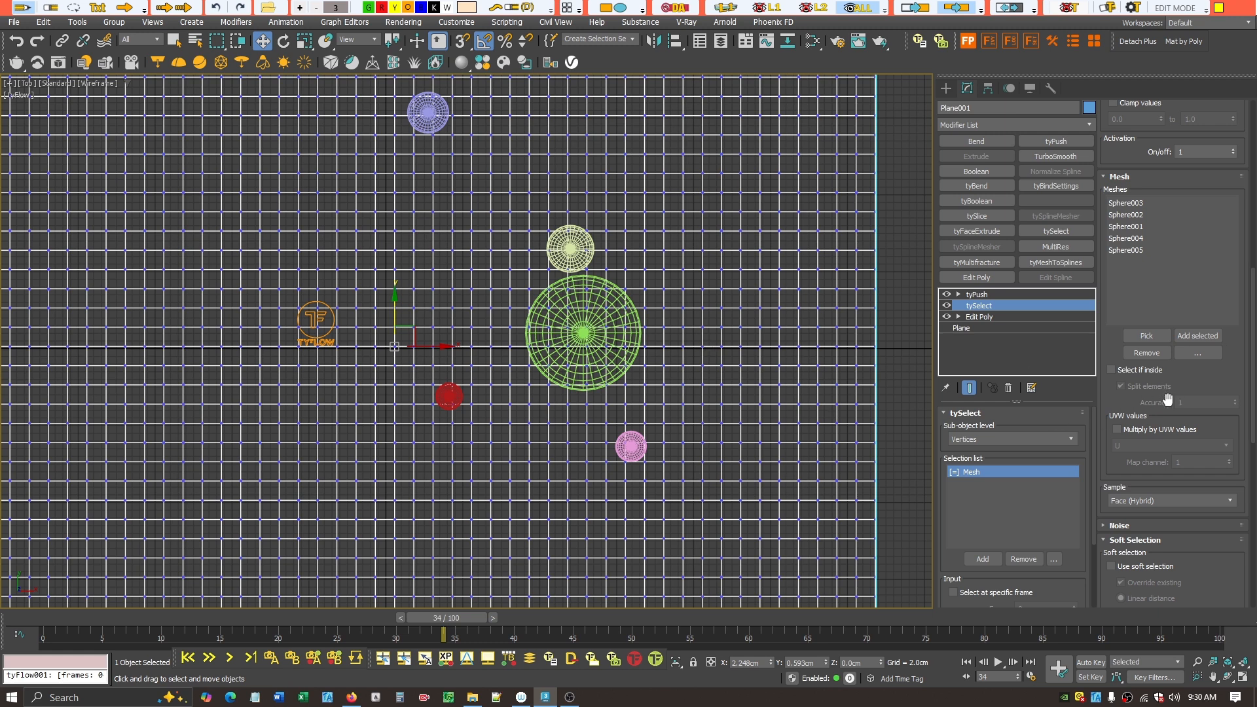
click(1120, 371)
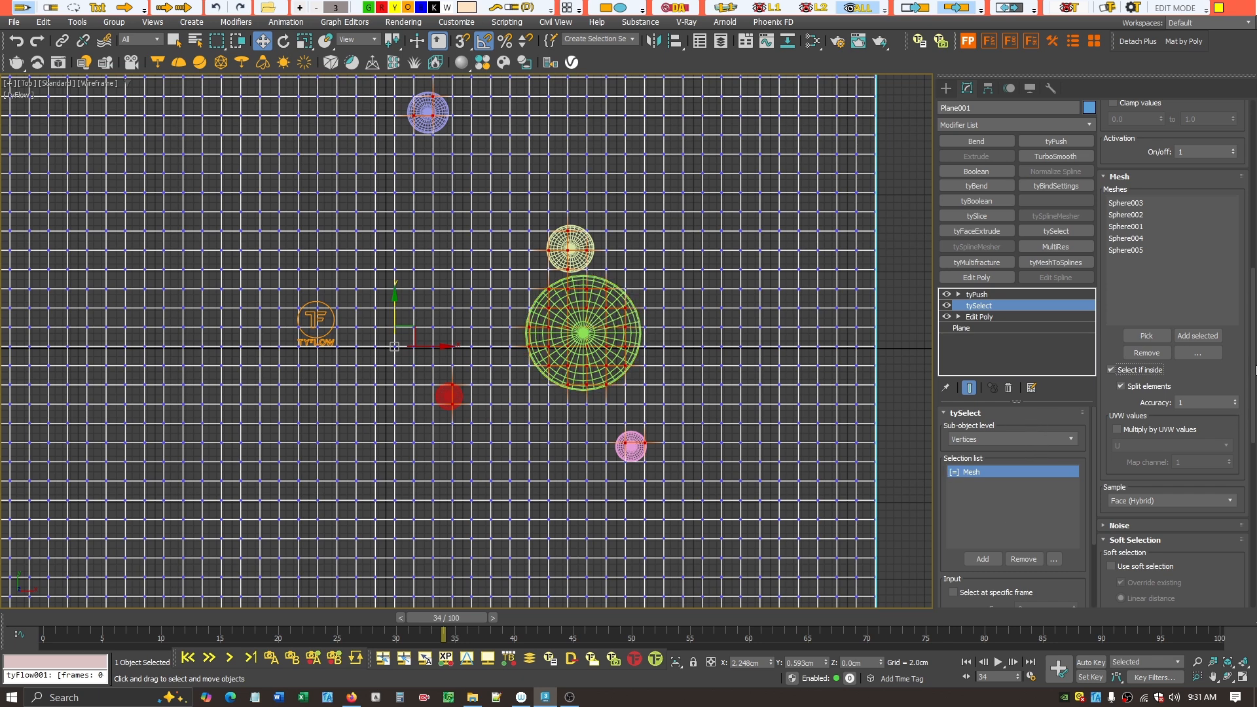
scroll(1246, 316, down, 5)
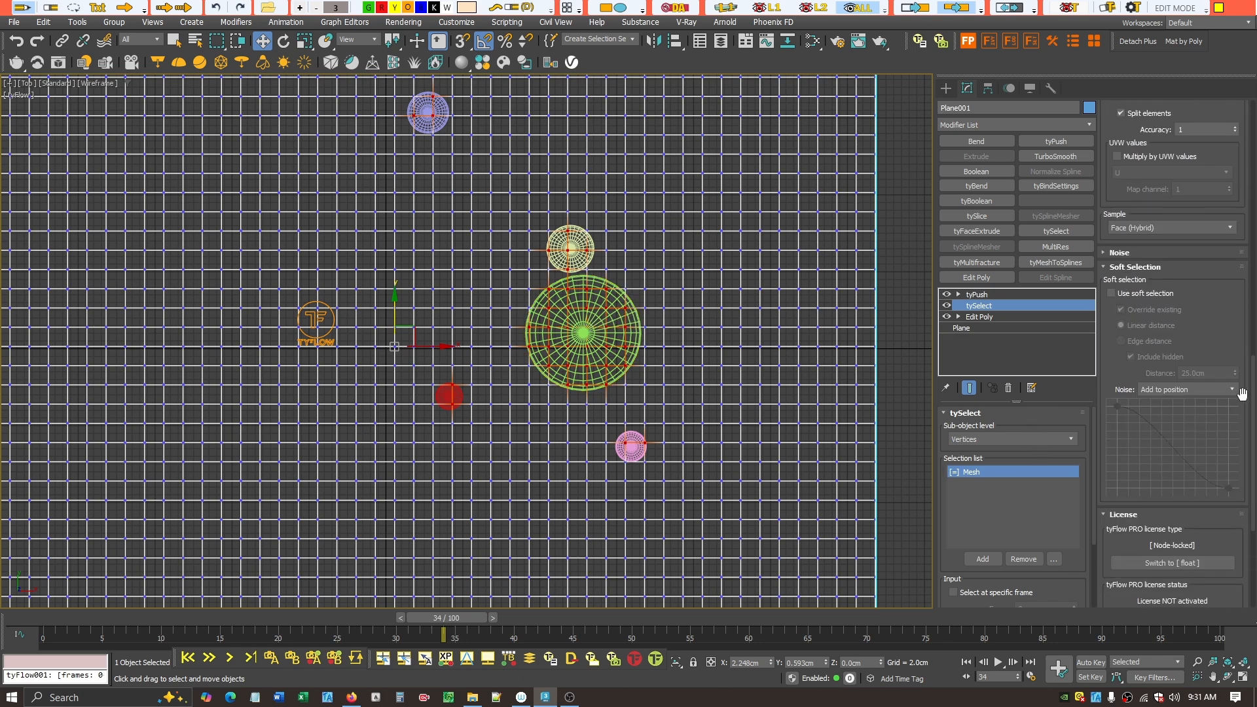
click(1110, 293)
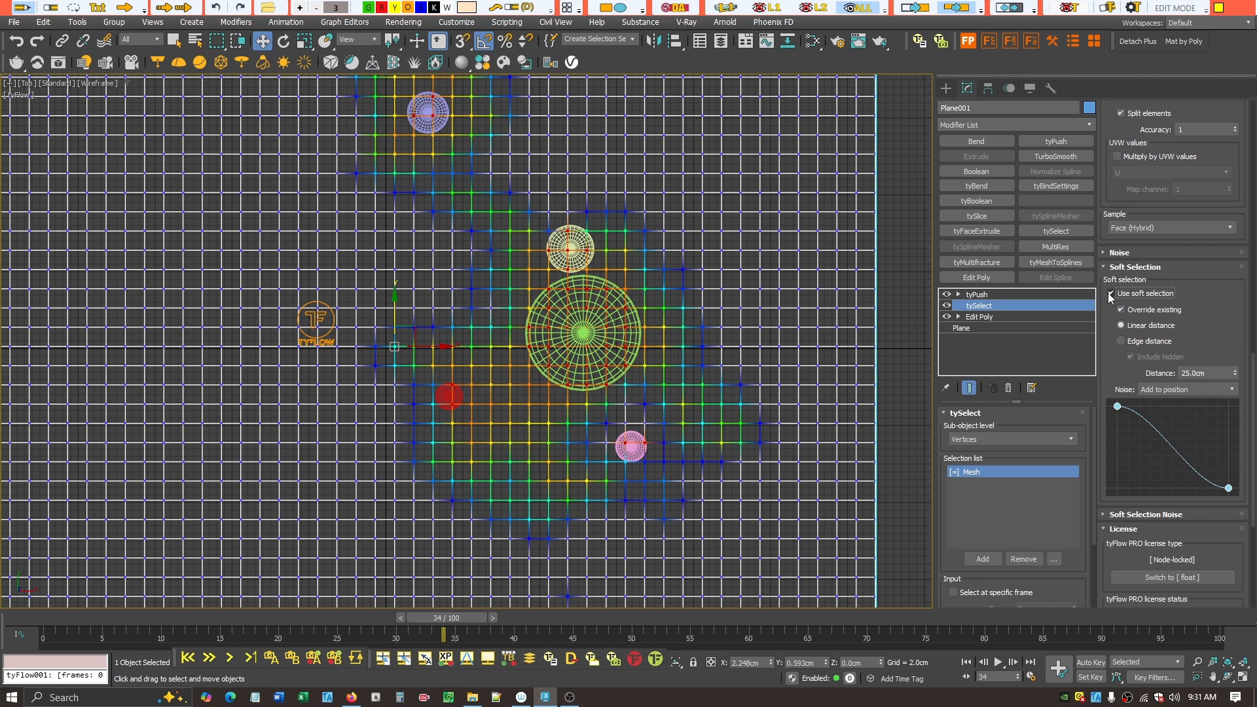
Disable Select if inside and maximize the perspective view with the plane selected
scroll(1255, 461, up, 5)
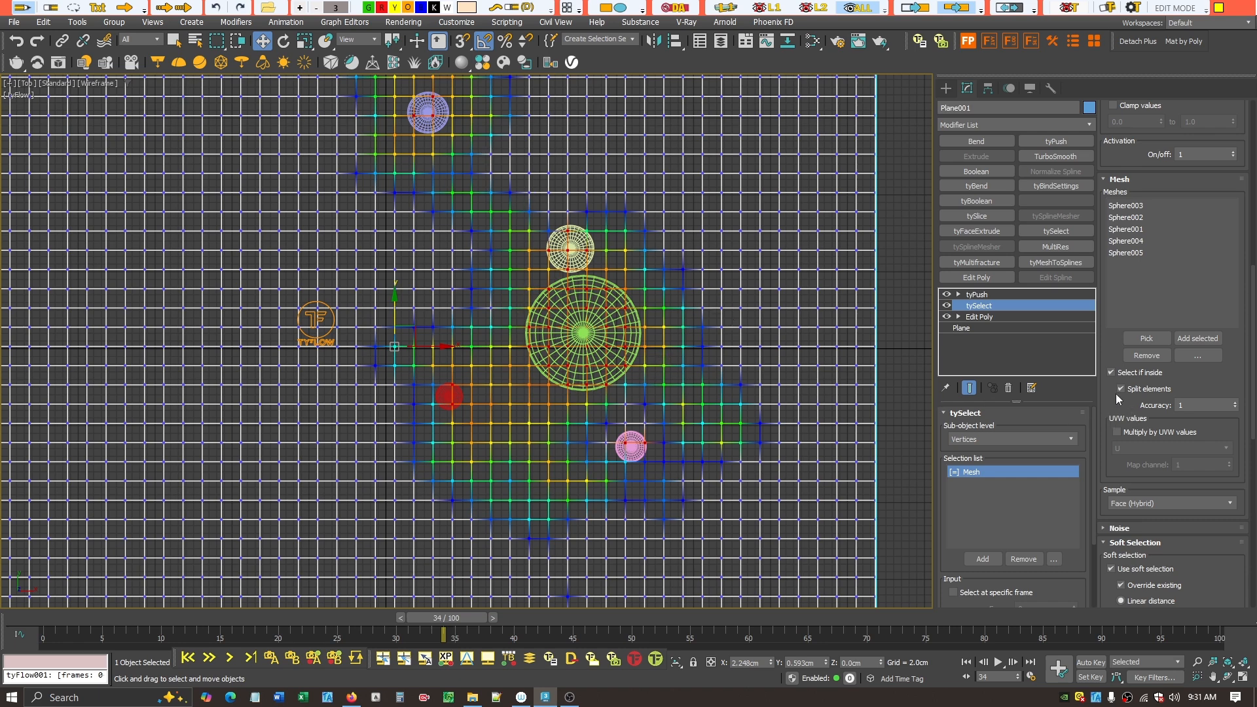
click(1110, 372)
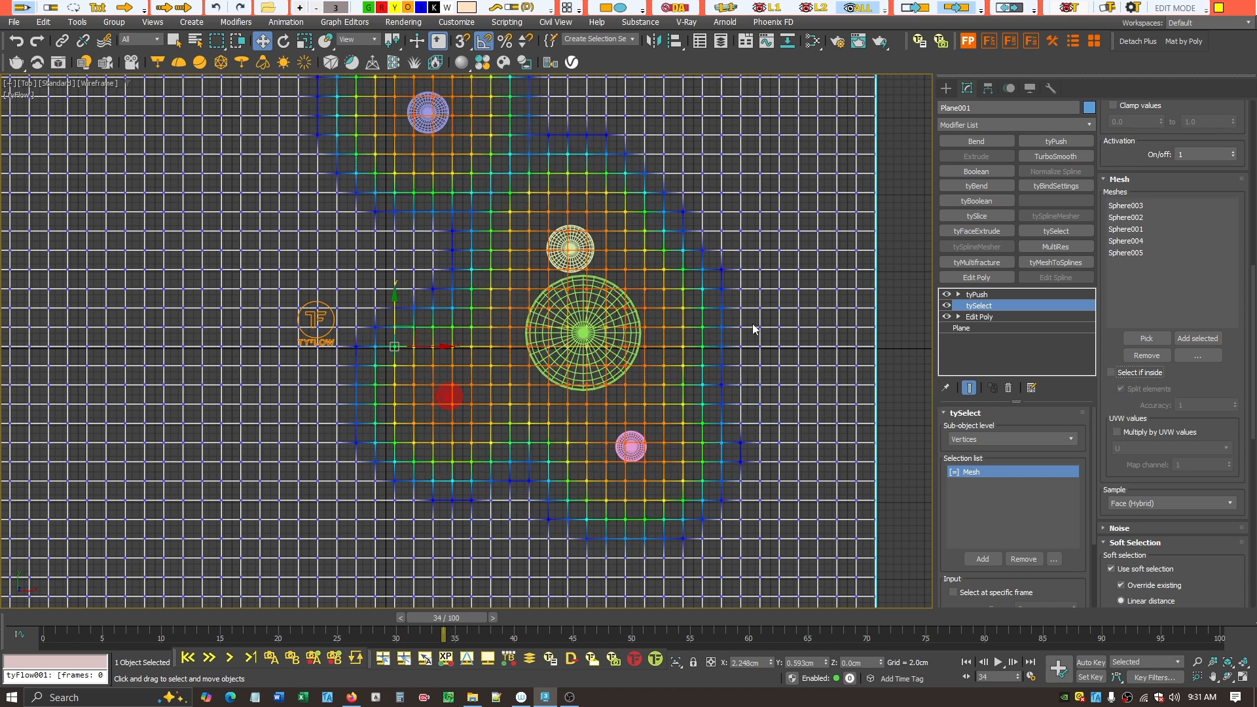
click(1243, 677)
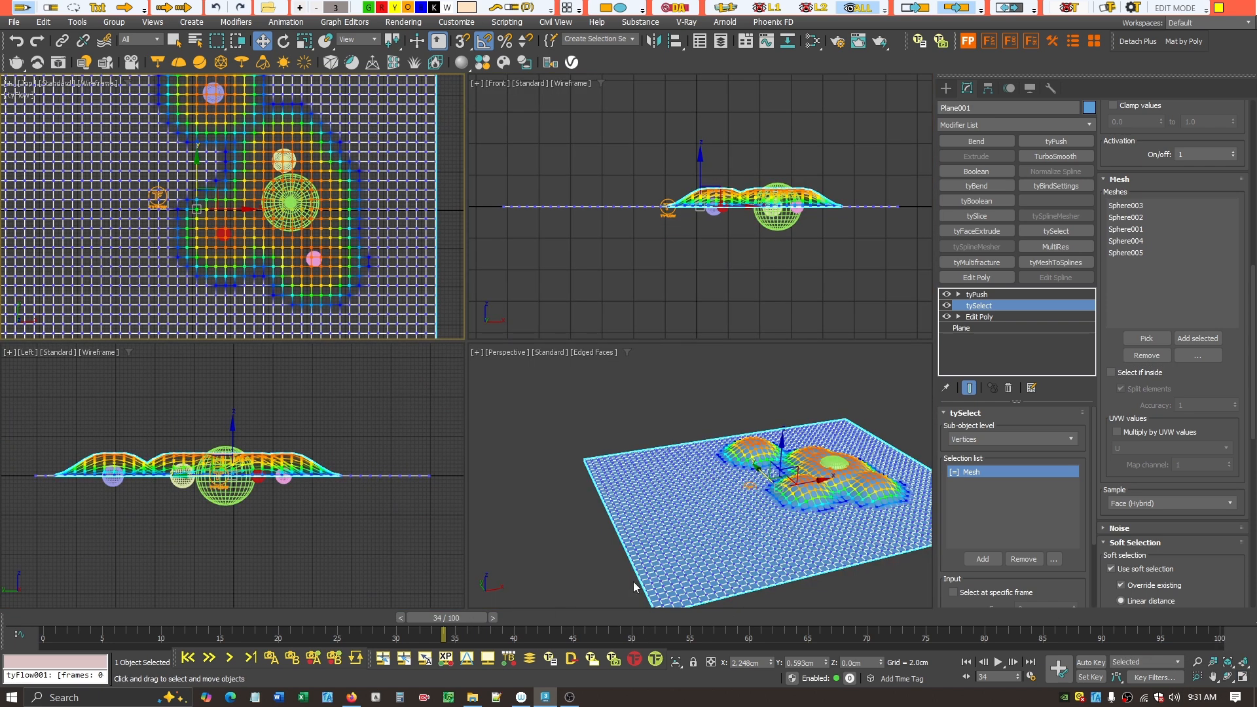
click(809, 424)
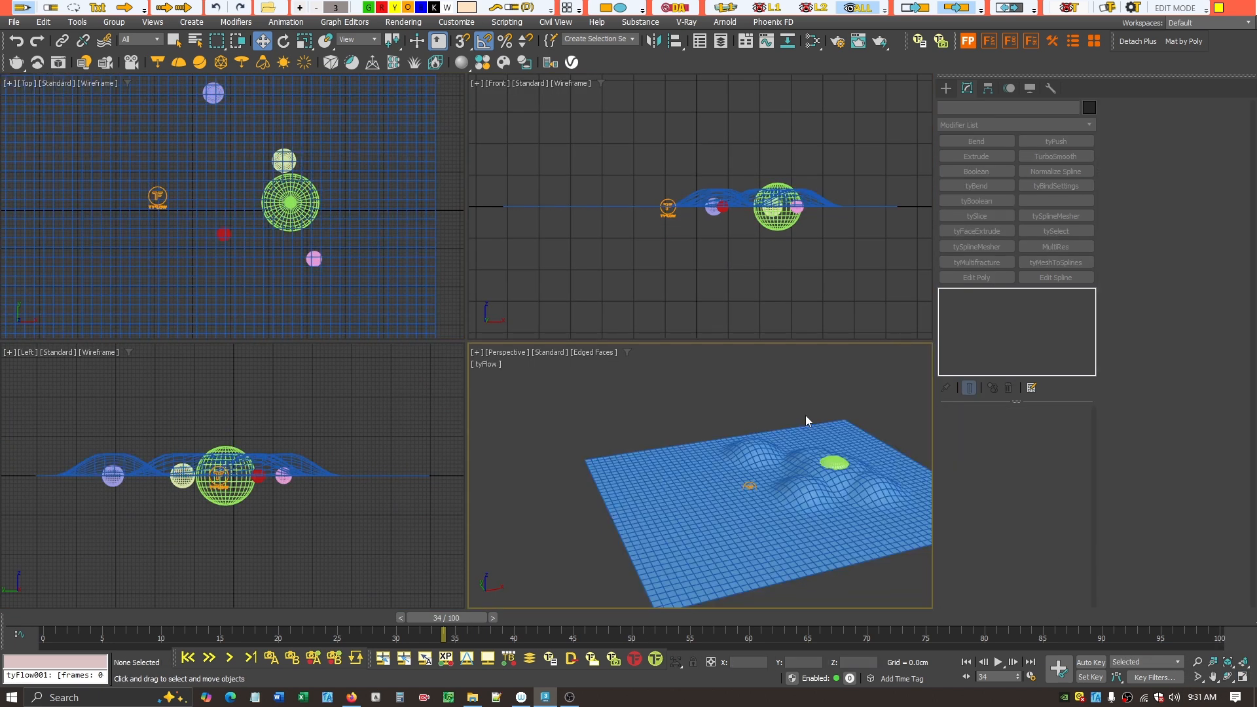
click(1242, 677)
click(766, 516)
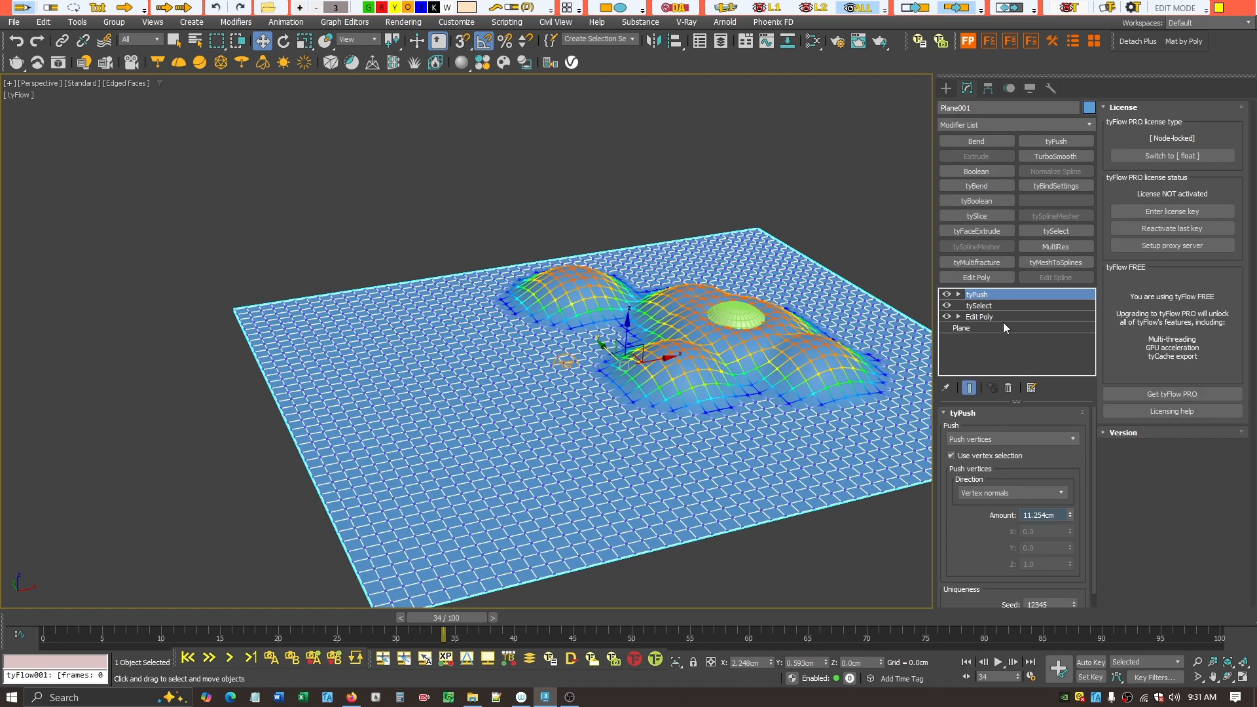
Enable Select if inside in the mesh settings of the plane's tySelect modifier
click(979, 306)
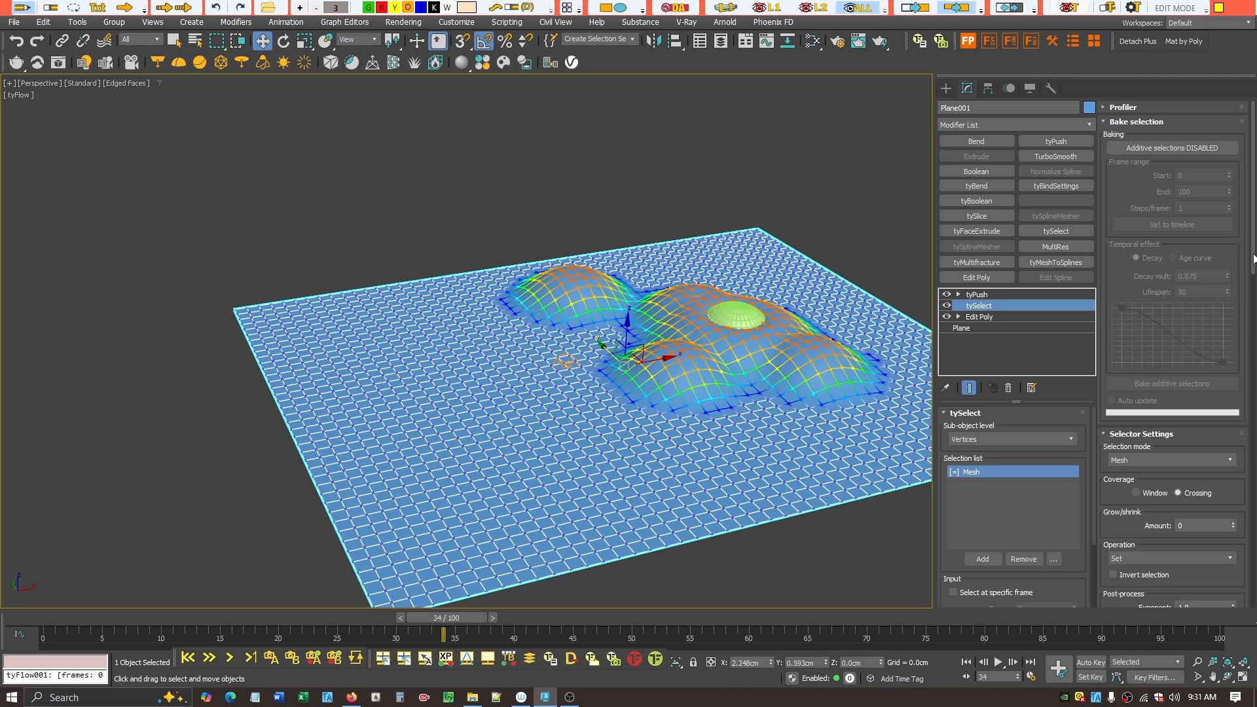
drag(1253, 259, 1252, 413)
click(1111, 426)
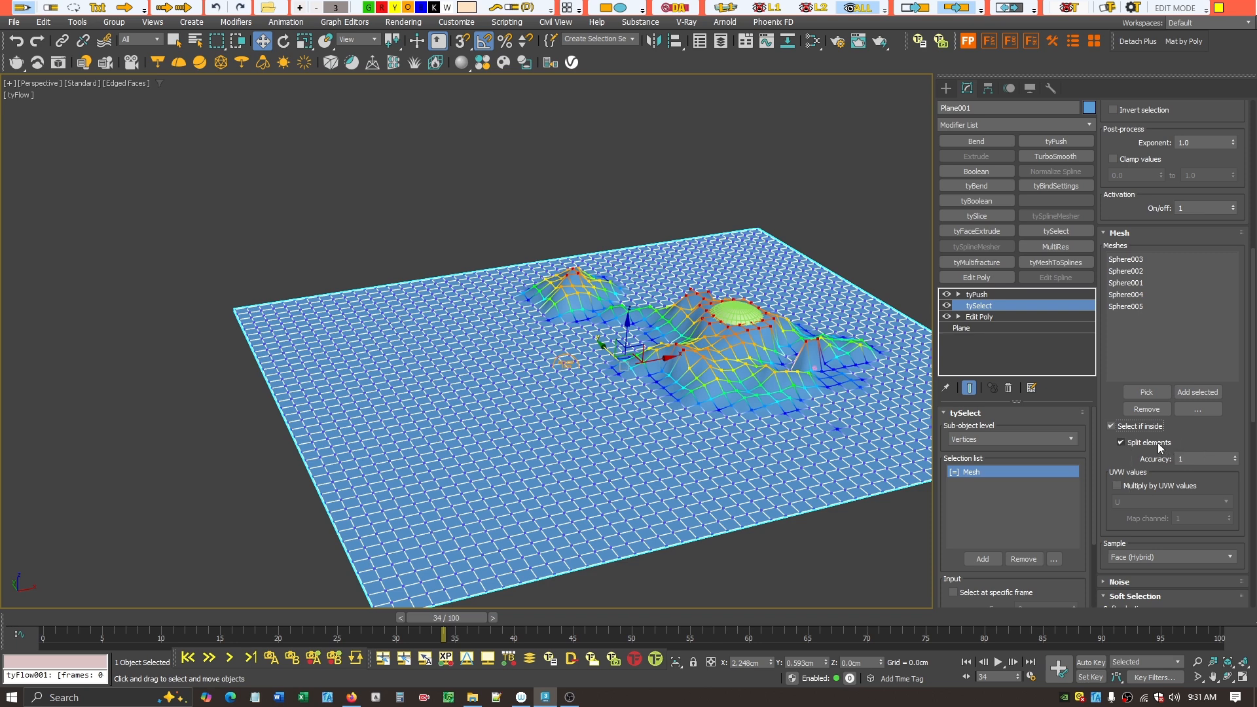
Examine the tySelect selector settings, including the selection mode choices and the Invert selection option
click(733, 340)
click(745, 333)
click(735, 340)
scroll(1171, 353, up, 3)
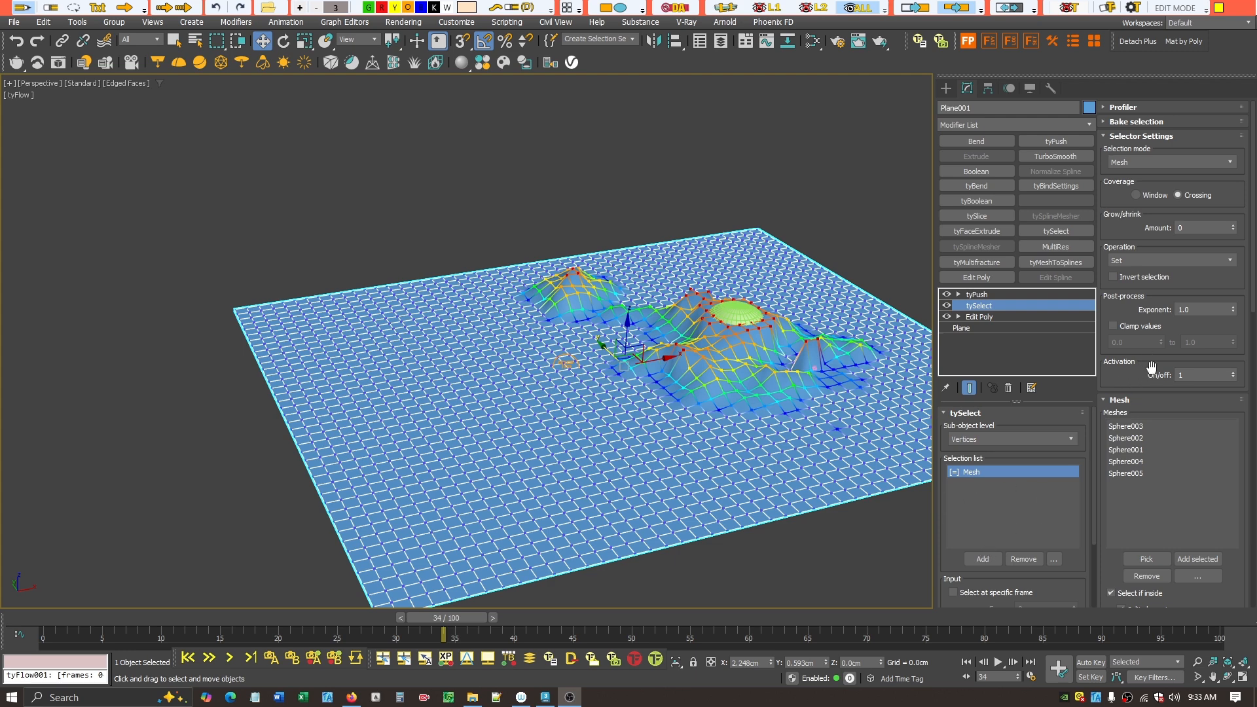
click(1228, 162)
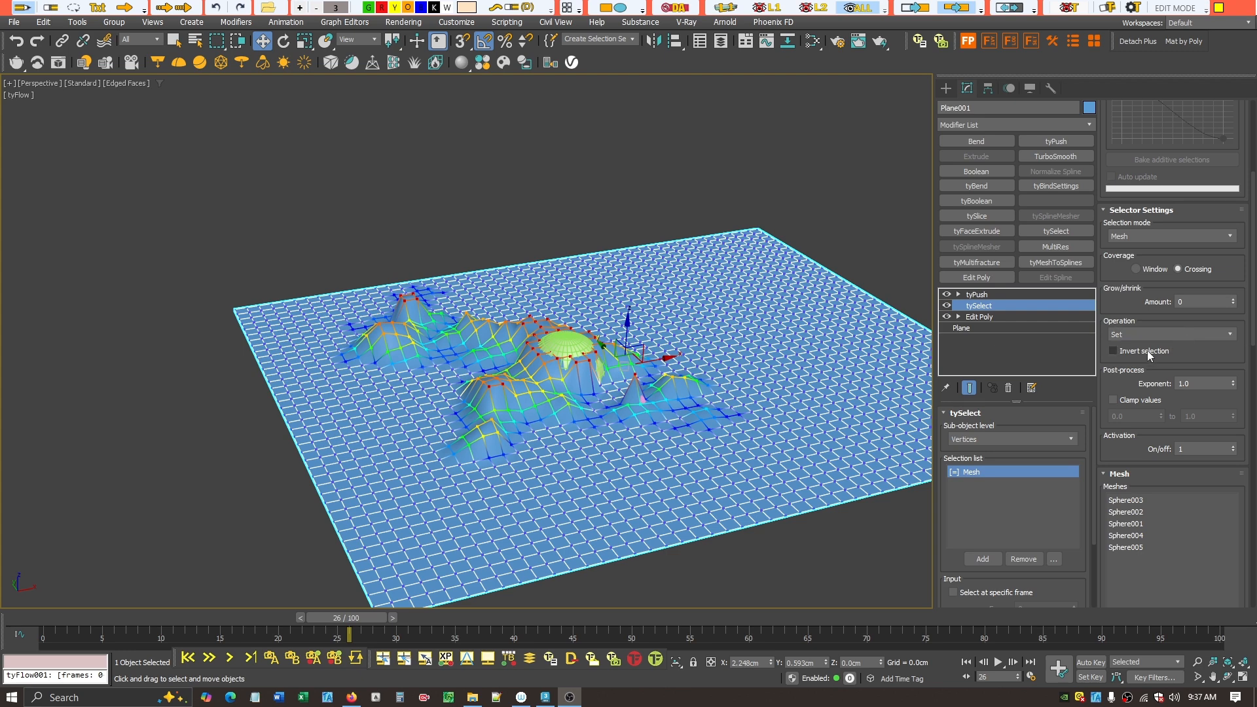
click(1146, 350)
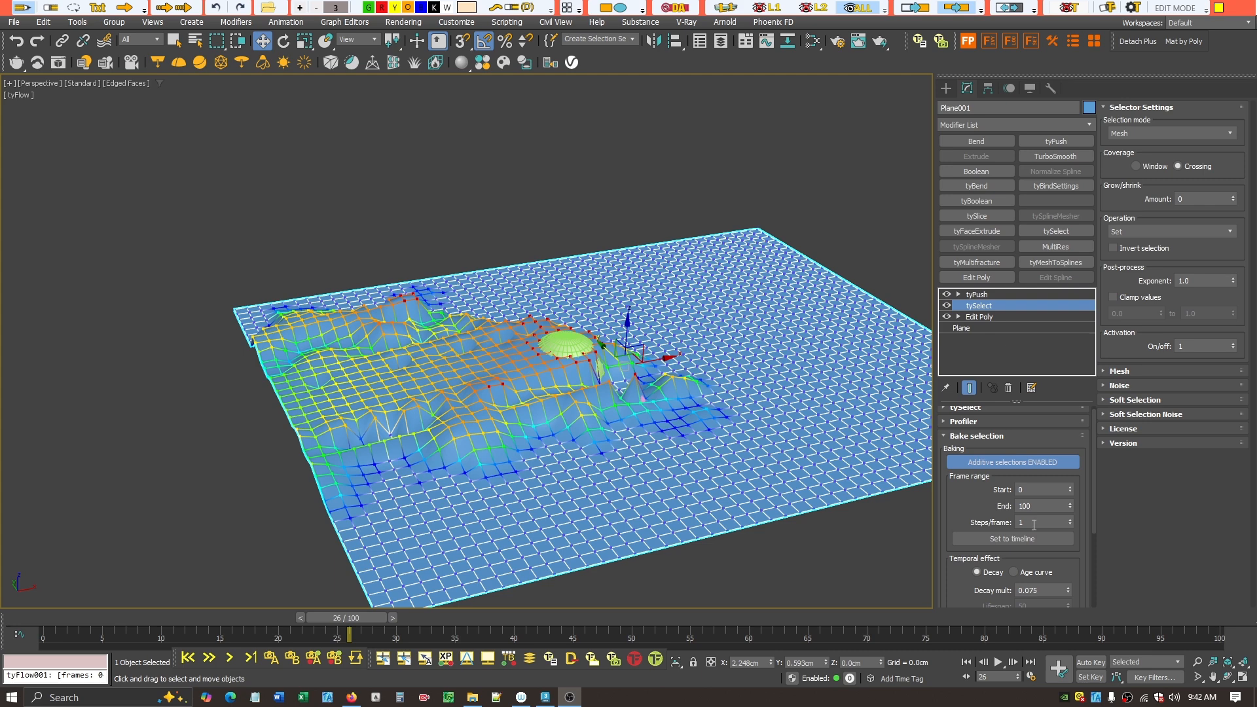
Set the additive selection baking to 4 steps per frame
click(1070, 520)
text(4)
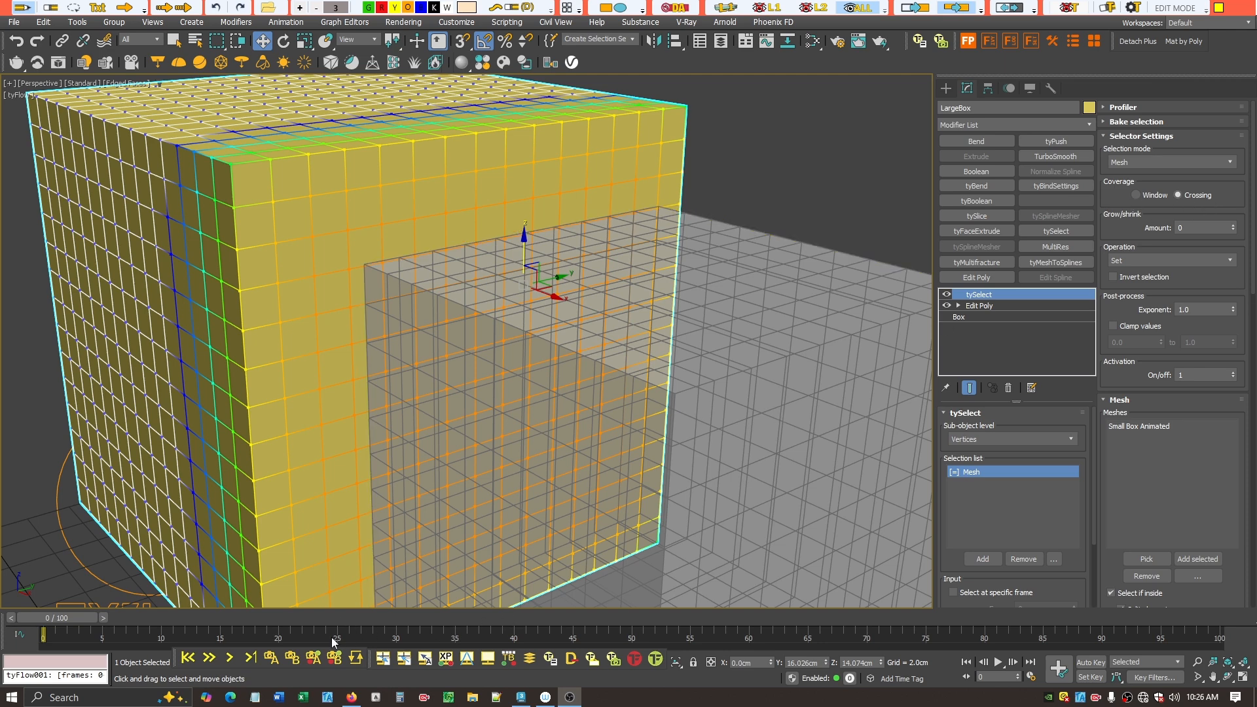
Scrub the large box's animation to frame 17 and set its tySelect sub-object level to Polygons
drag(57, 620, 249, 641)
key(w)
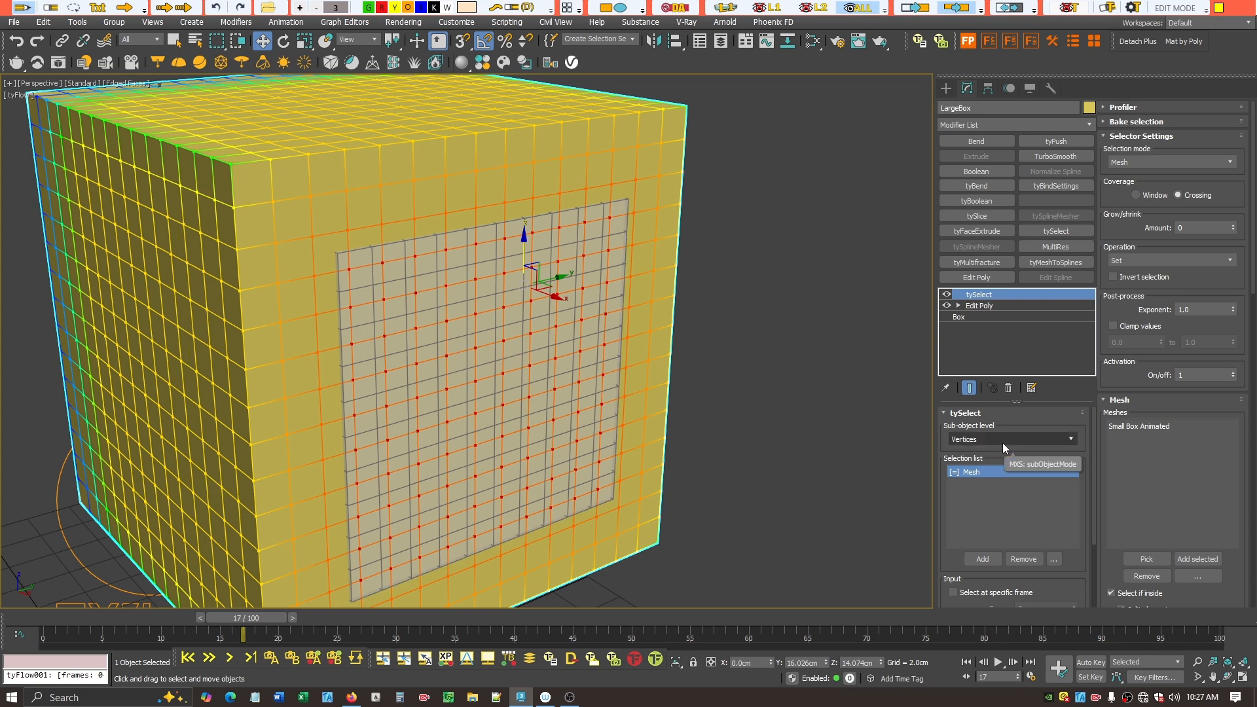
click(1146, 198)
click(1065, 439)
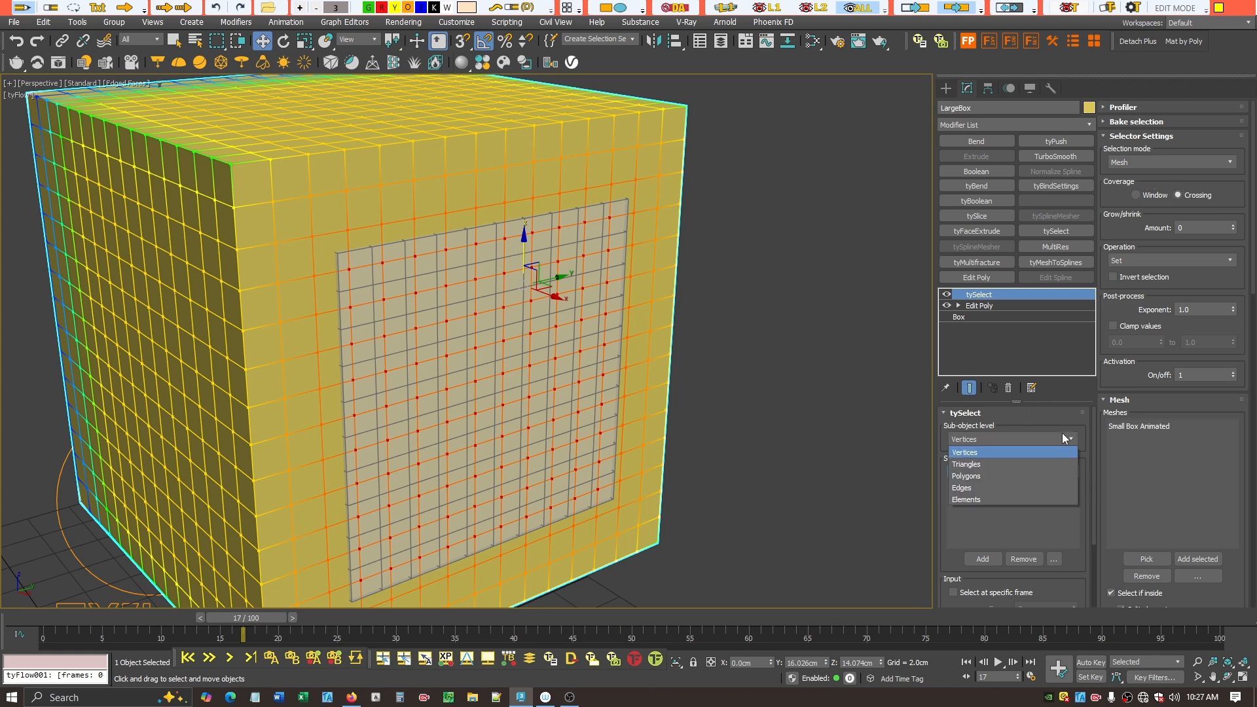
click(1016, 477)
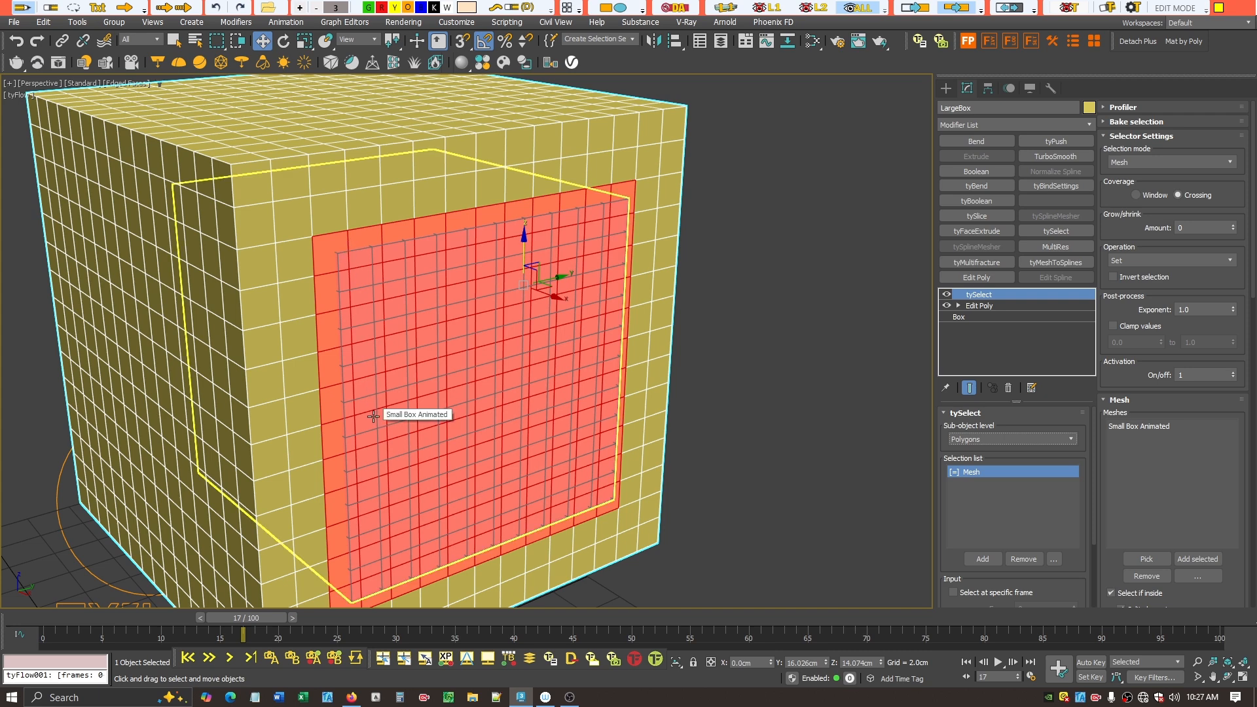
Compare Window and Crossing coverage for the mesh selection, switching the sub-object level to Edges
click(1153, 197)
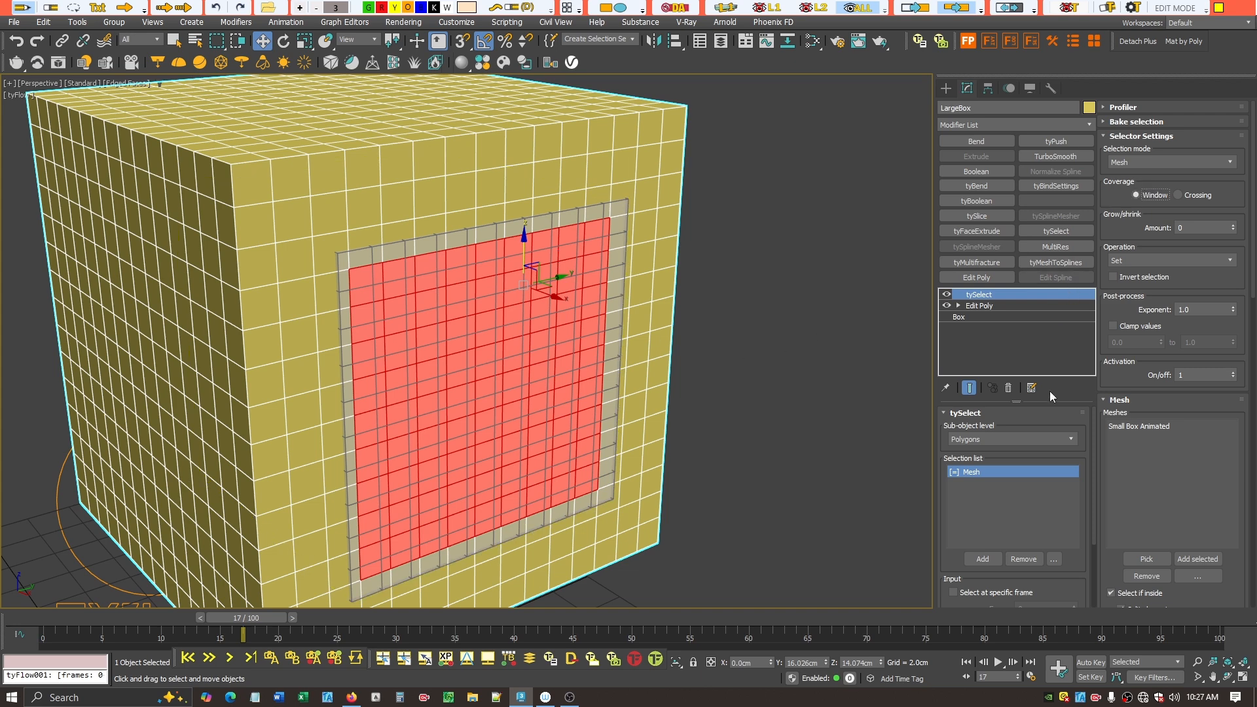
click(1060, 437)
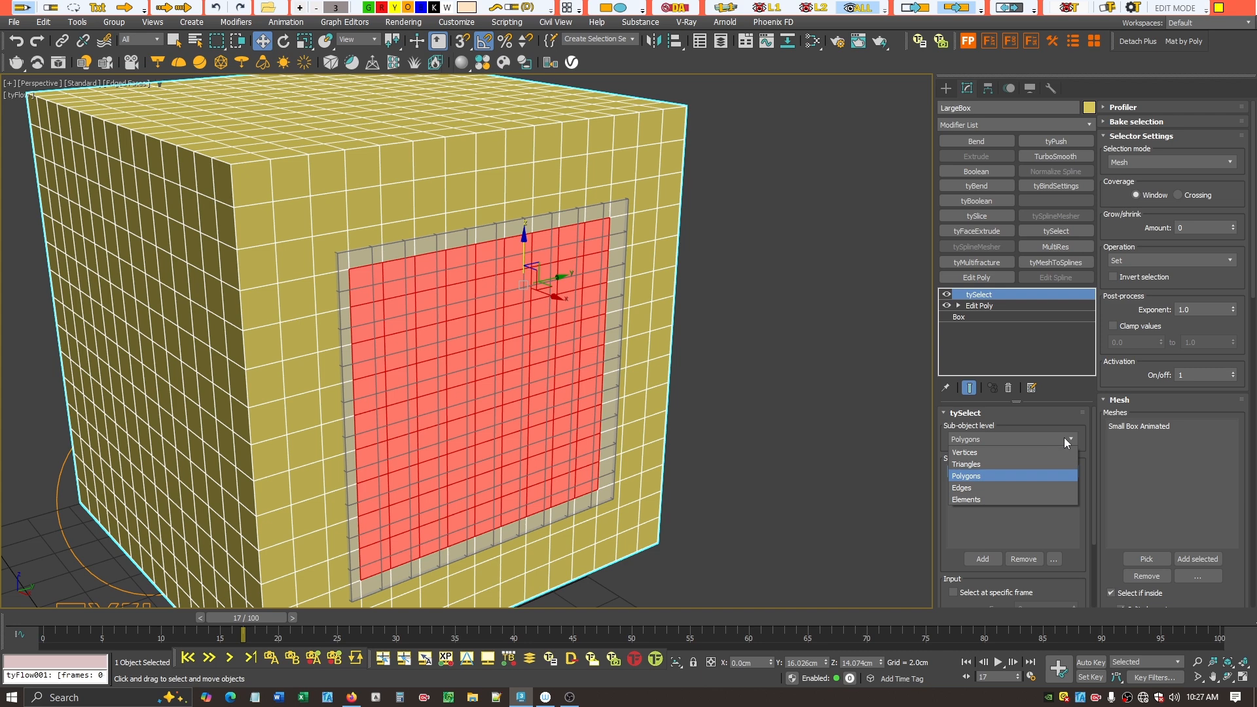
click(999, 489)
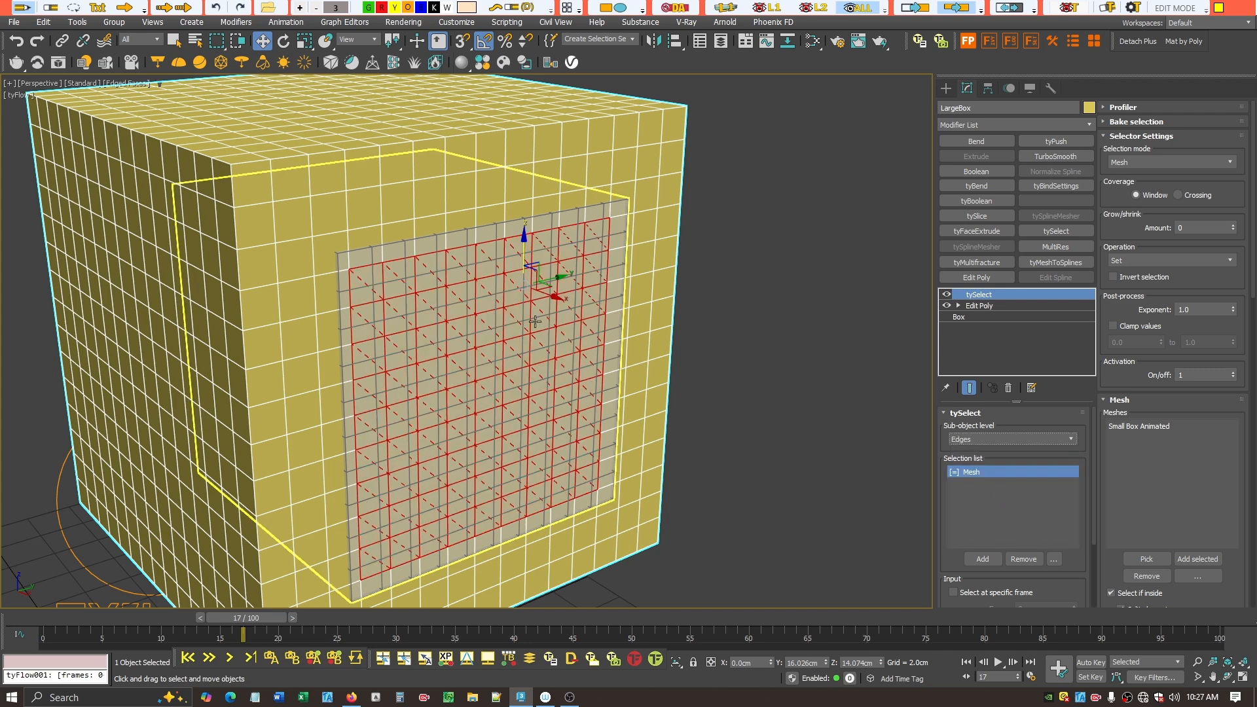
click(1177, 195)
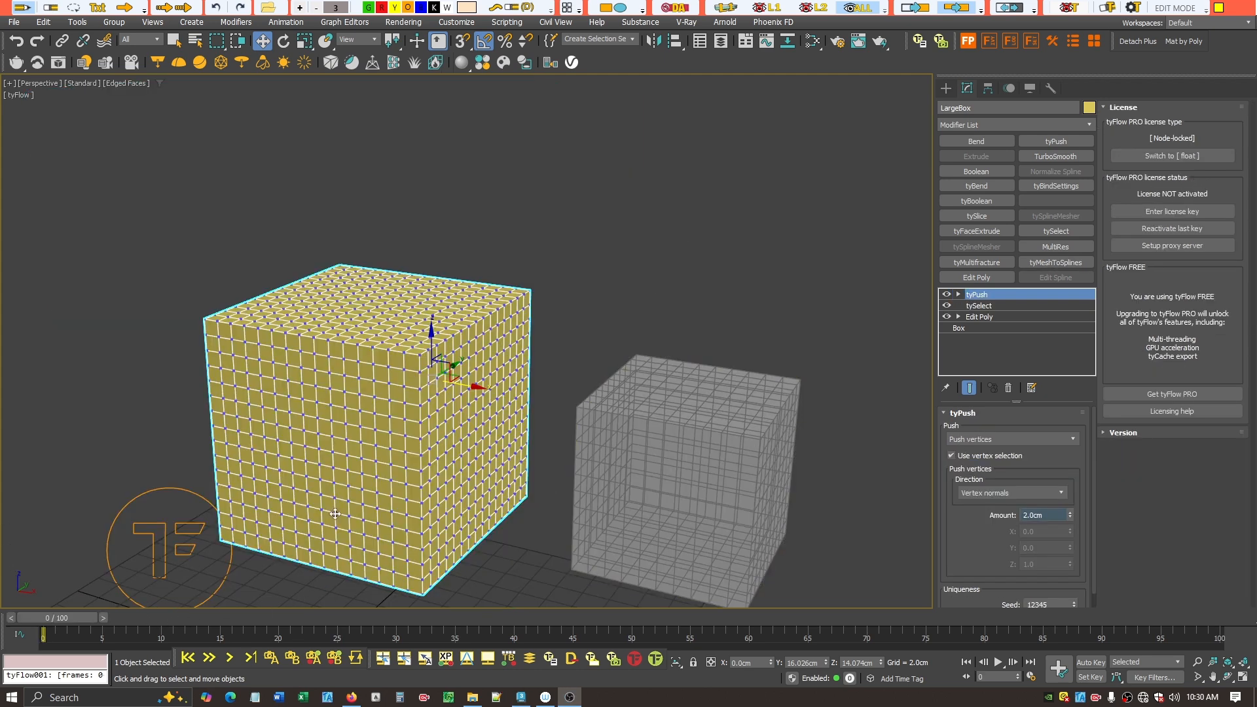
Scrub the timeline forward to check how tyPush deforms the large box as the small animated box passes
drag(81, 617, 707, 630)
key(w)
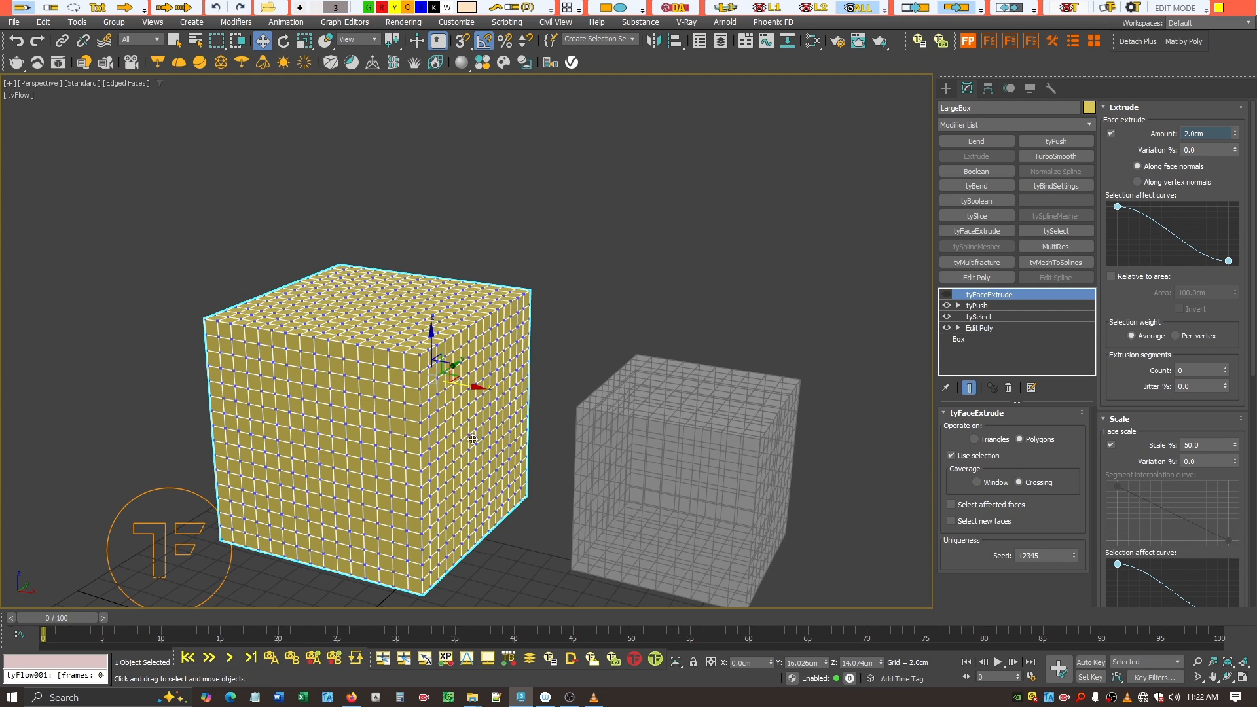
Move the animation to frame 16, disable the large box's tyPush modifier and enable its tyFaceExtrude modifier
drag(81, 614, 283, 627)
key(w)
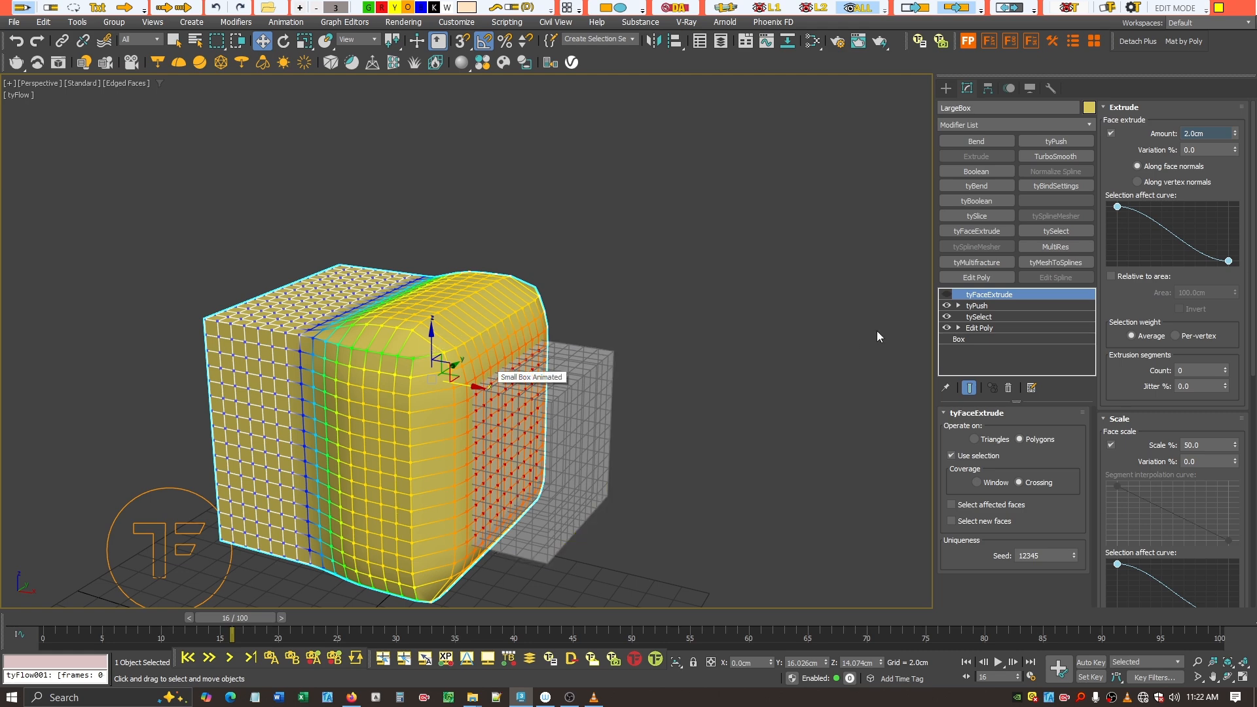
click(946, 306)
click(947, 295)
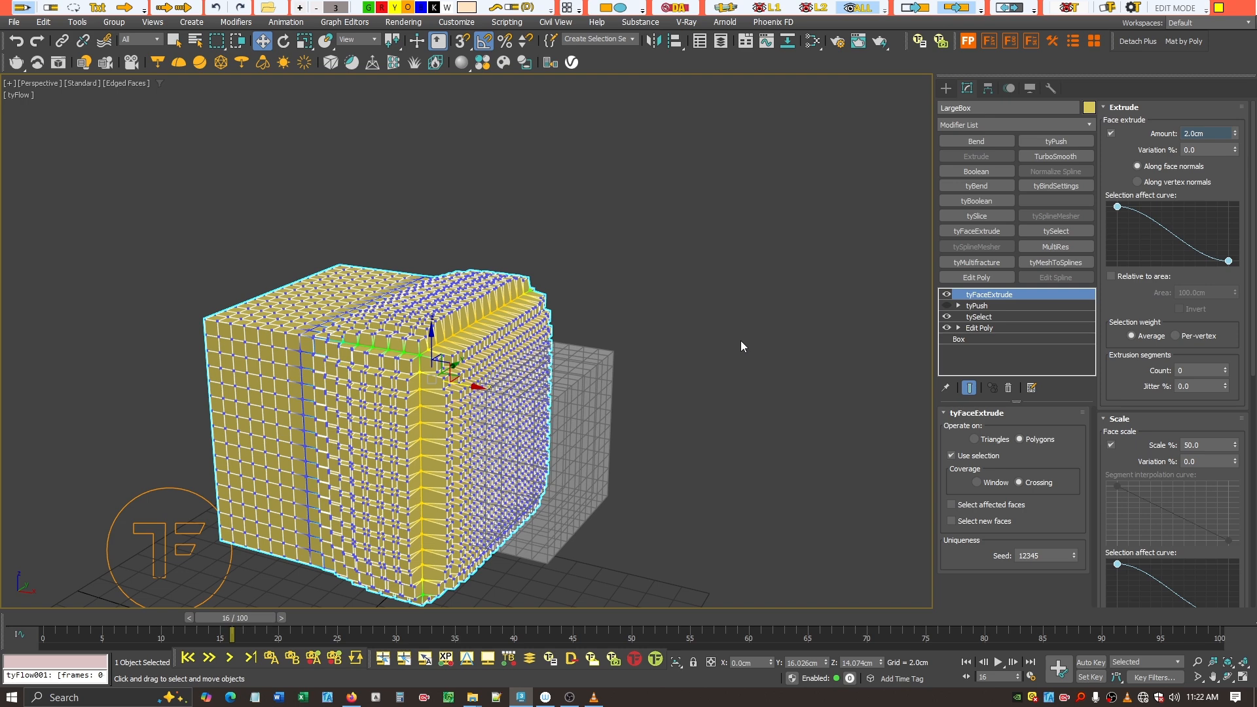
Deselect the large box and scrub to frame 22 to check how its faces extrude as the small box passes
click(652, 274)
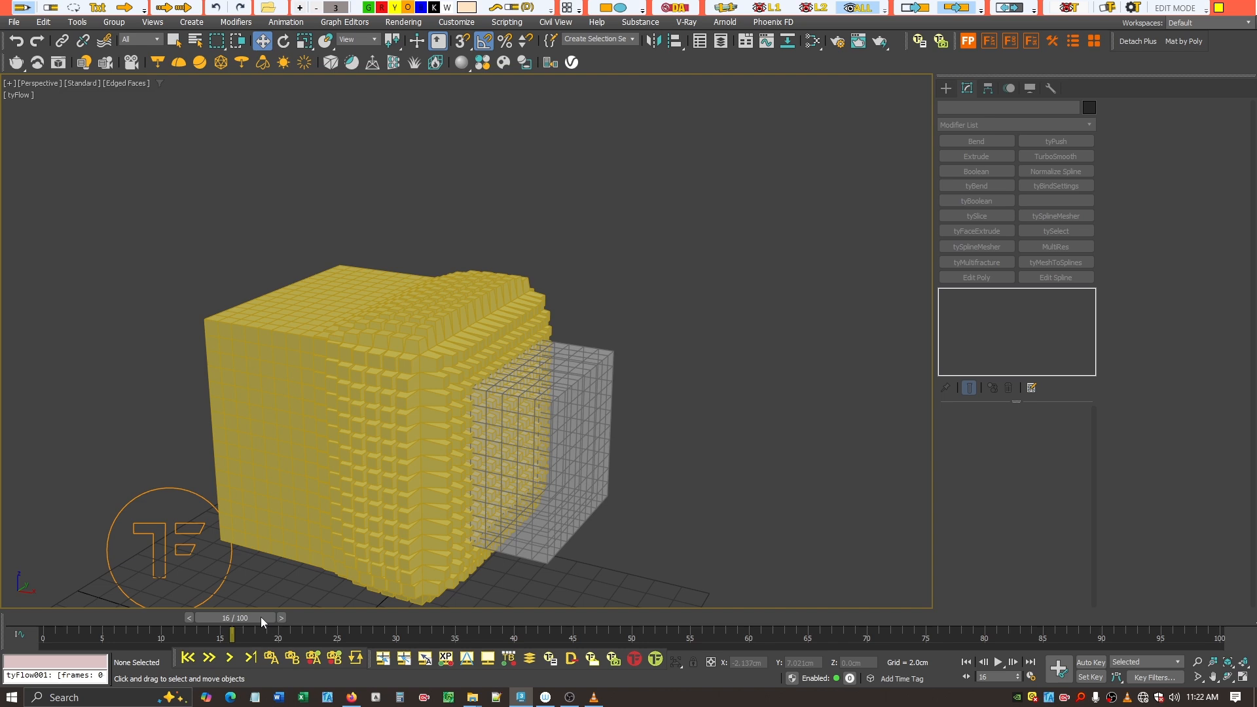
drag(261, 616, 336, 611)
key(w)
click(497, 538)
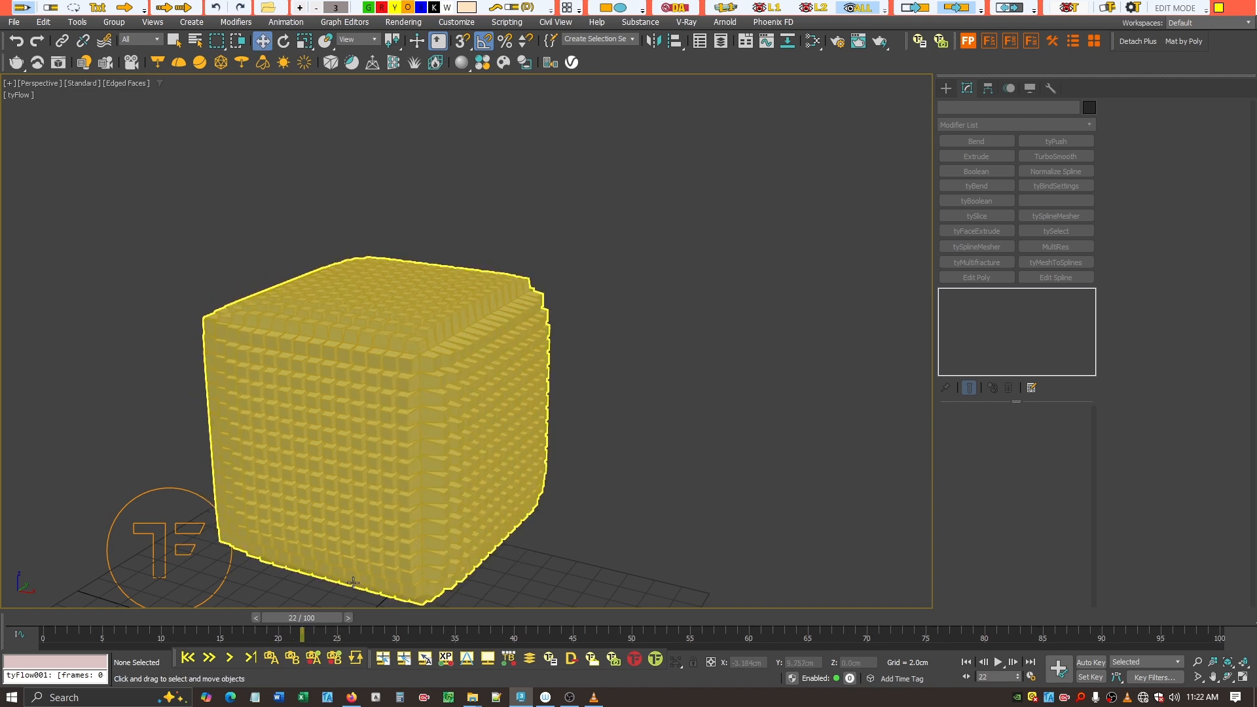
Select the large box again and re-enable its tyPush modifier beneath tyFaceExtrude
click(362, 523)
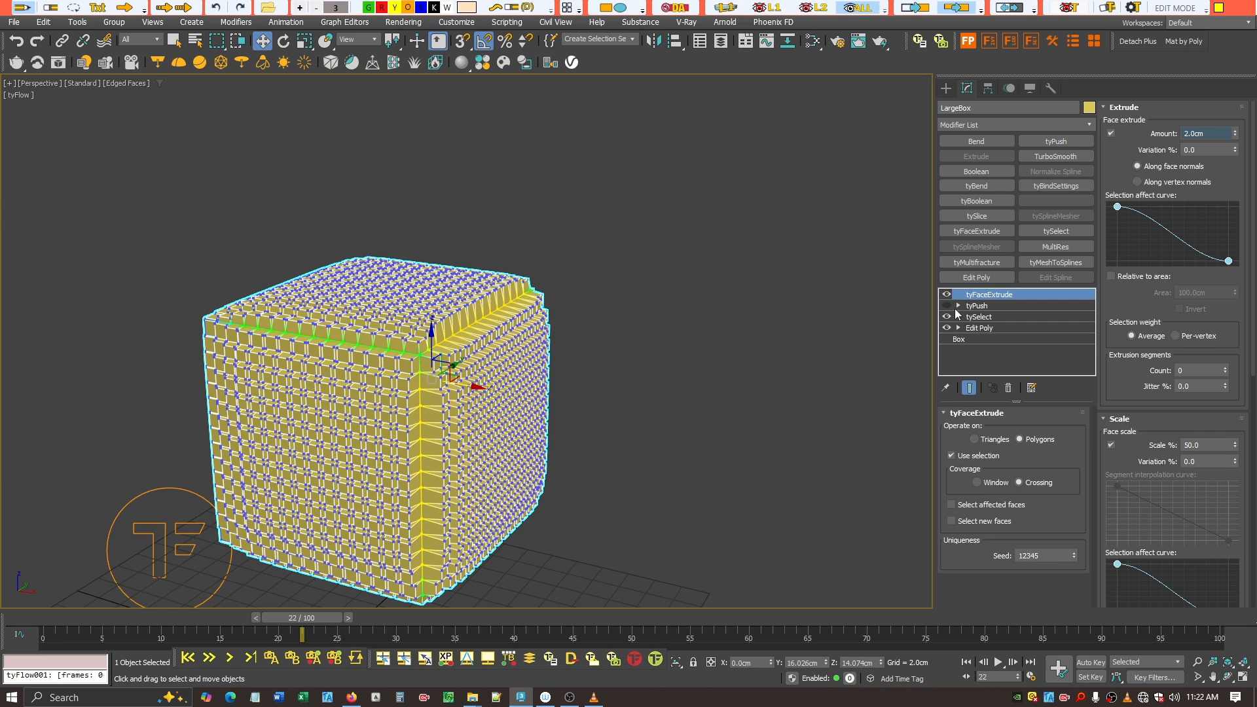
click(957, 307)
click(946, 306)
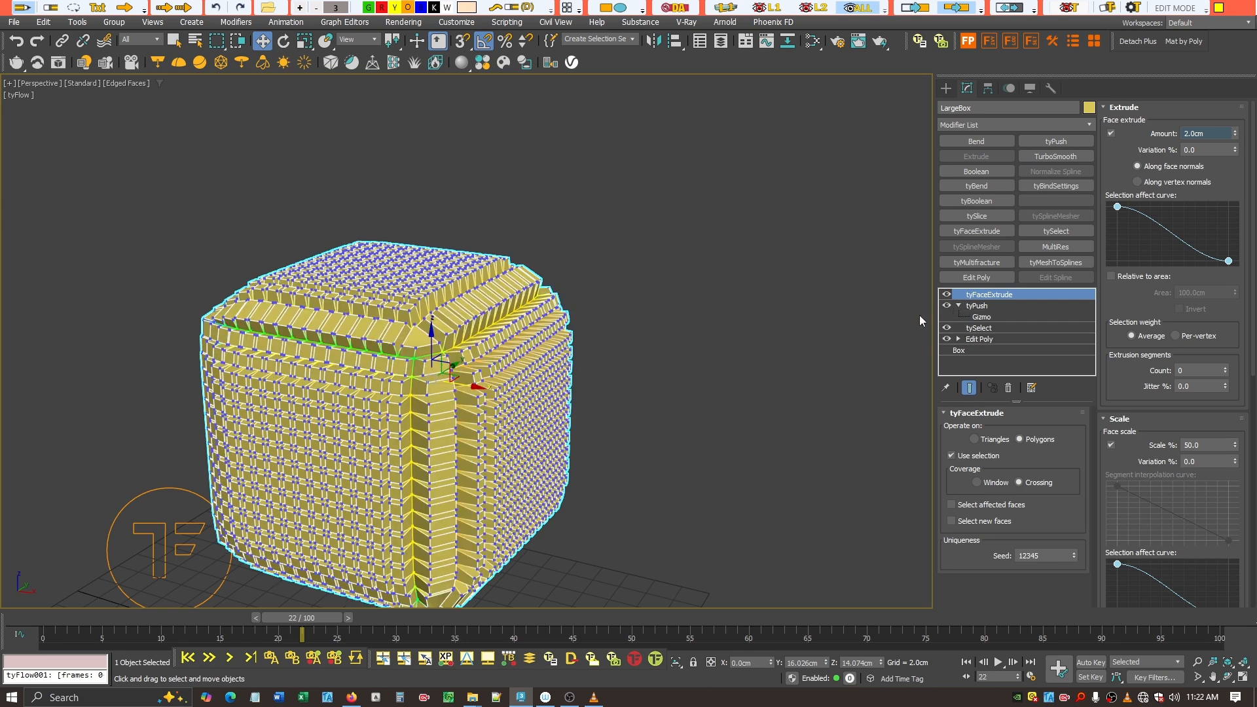
Scrub the timeline back and forth to frame 19 to examine tyPush and tyFaceExtrude working together on the large box
drag(306, 615, 128, 623)
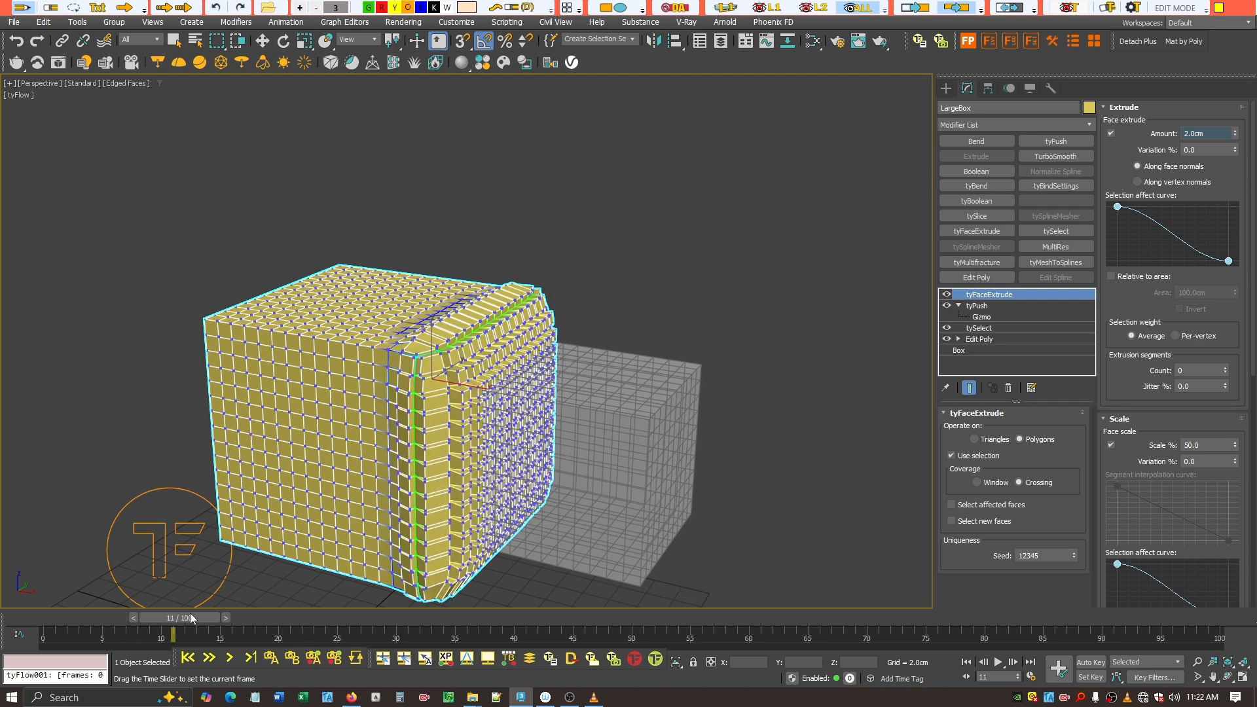
click(189, 613)
drag(202, 611, 271, 606)
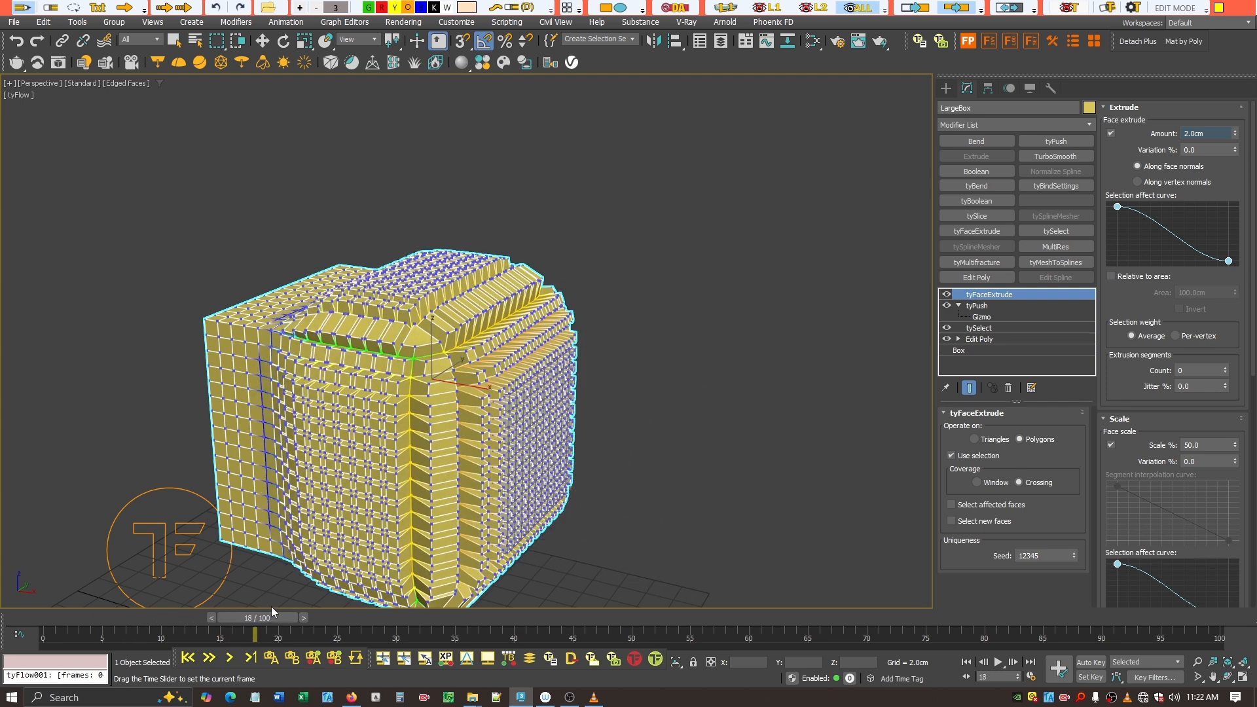
key(w)
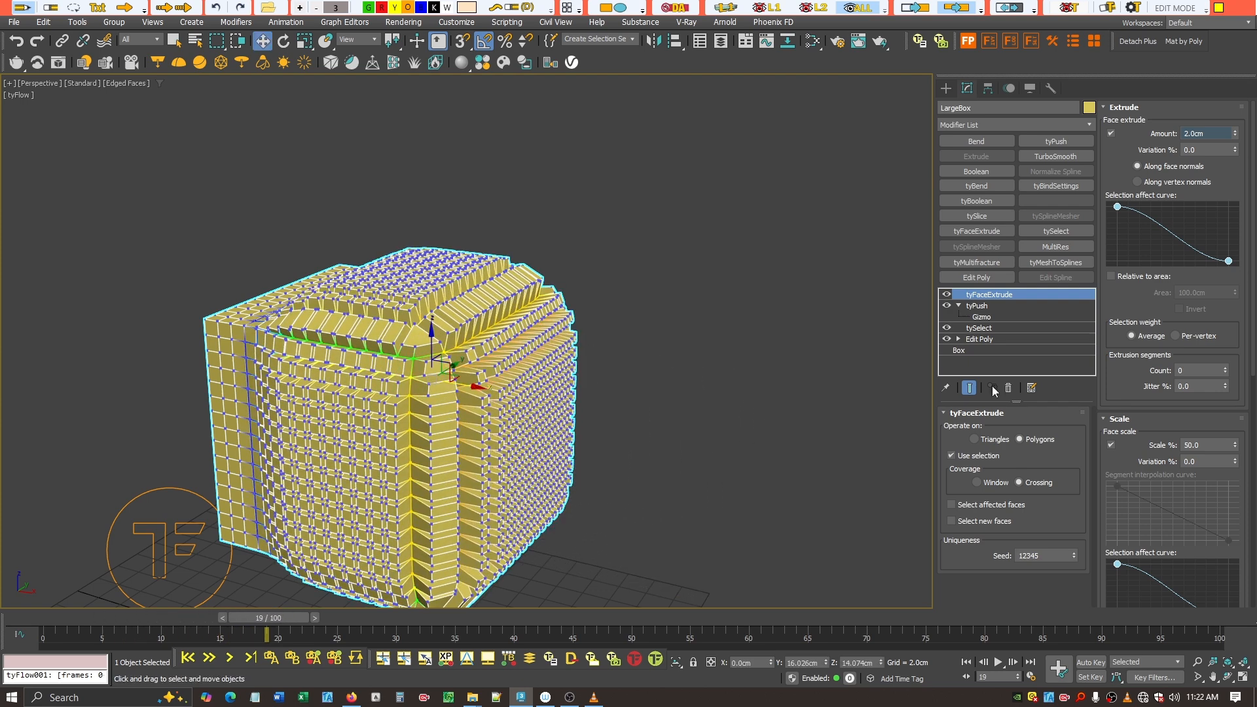
click(959, 305)
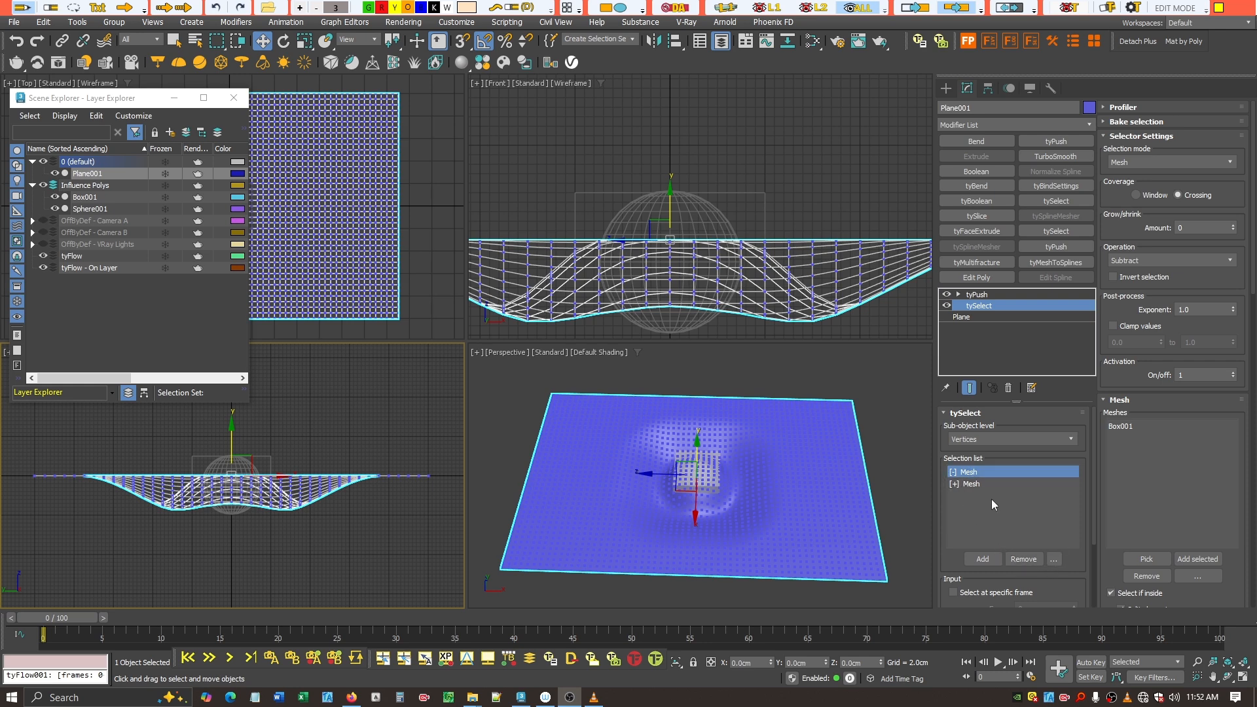
Disable the additive Sphere001 mesh selector in the plane's tySelect list to compare the deformation, and enable it again
click(967, 485)
click(1053, 558)
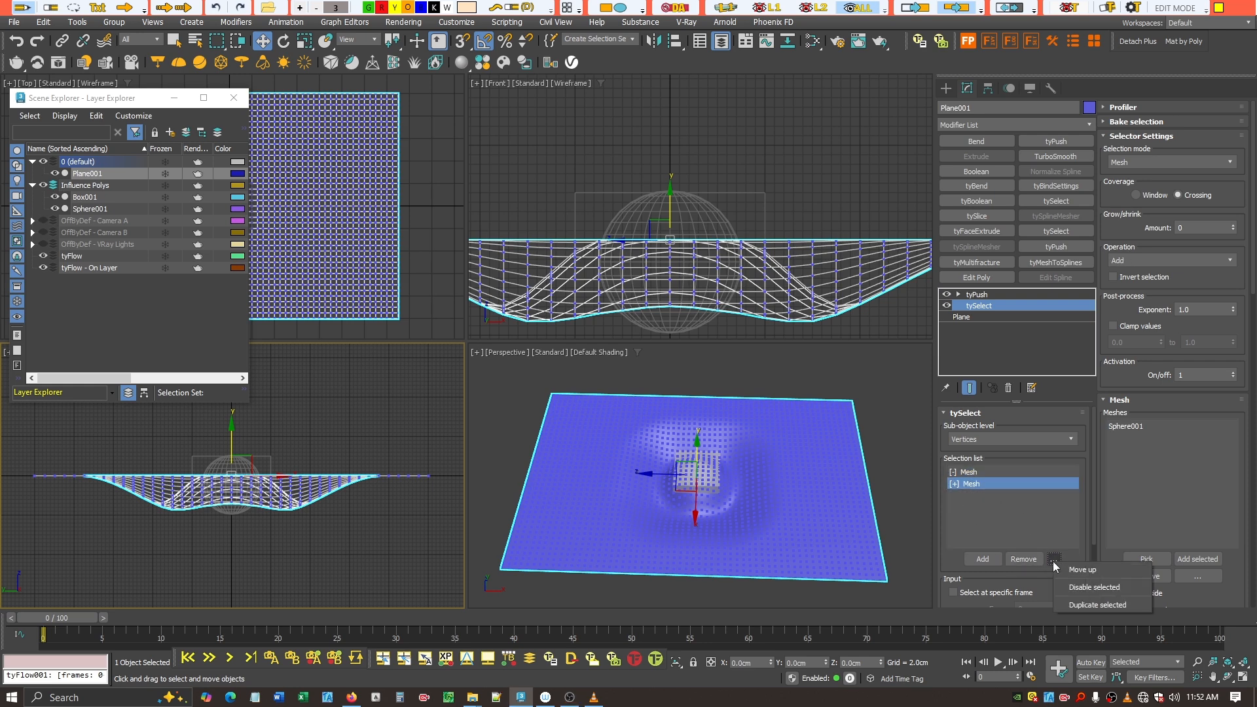
click(1080, 587)
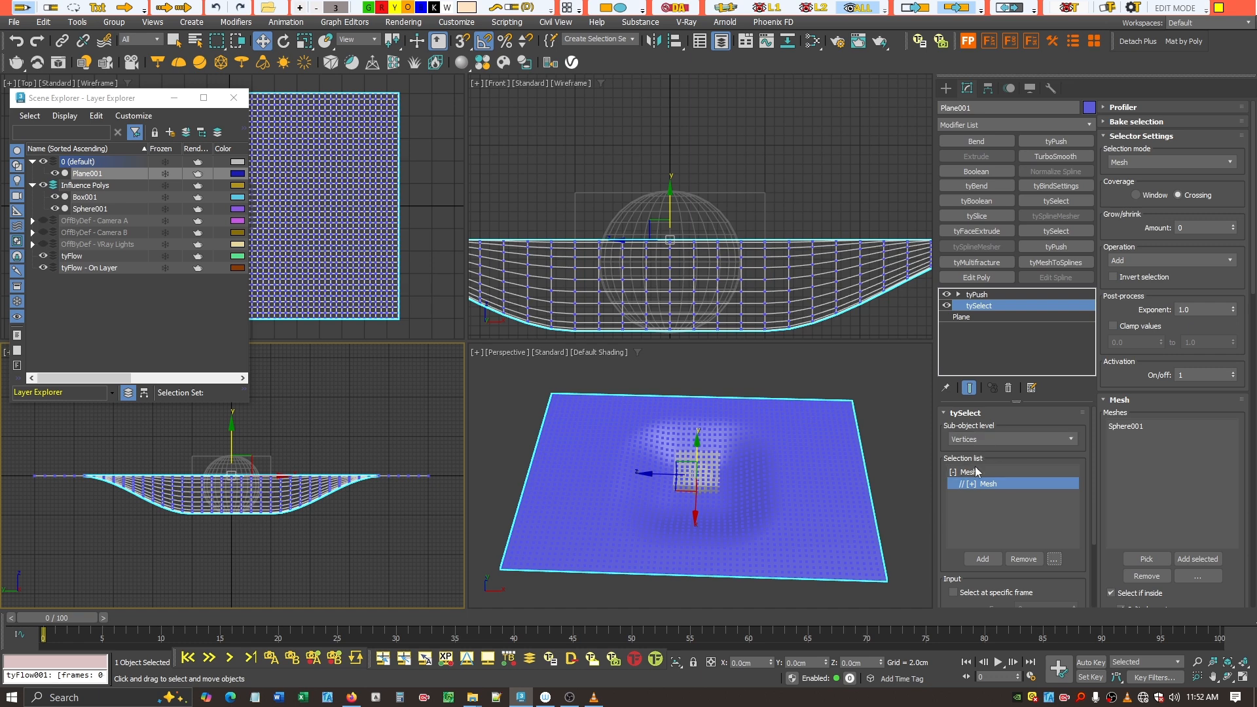
click(1054, 558)
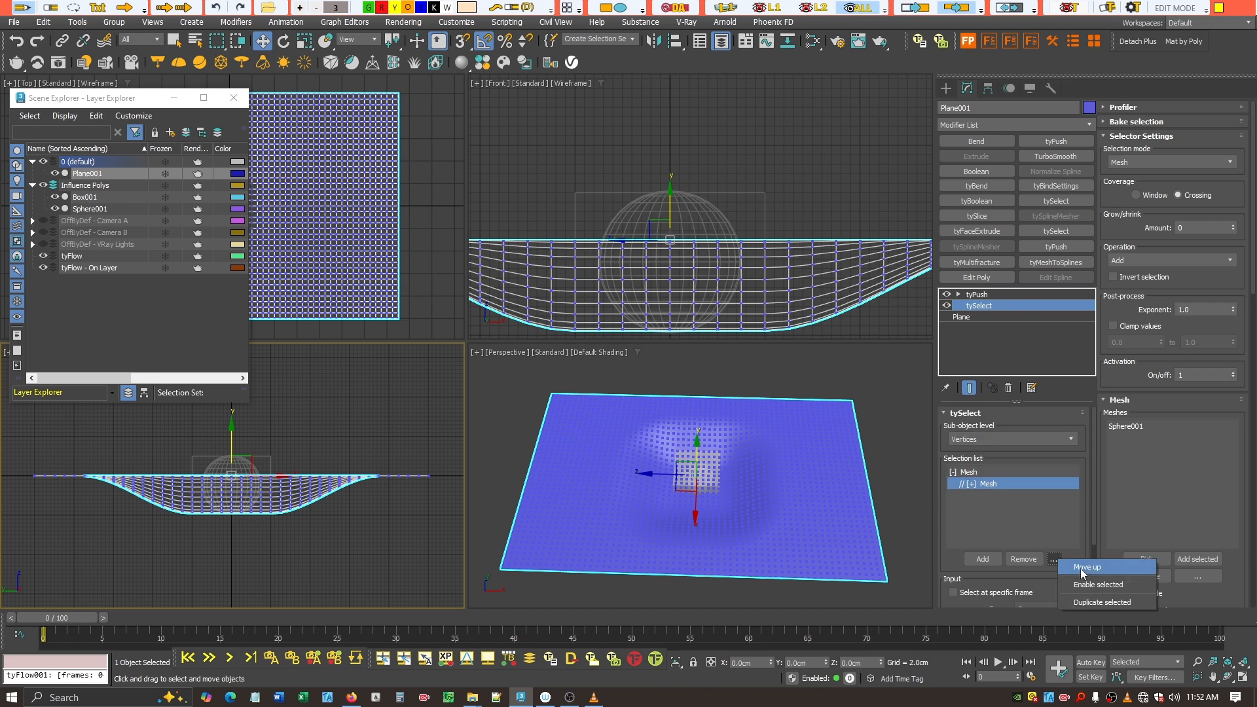
click(1091, 590)
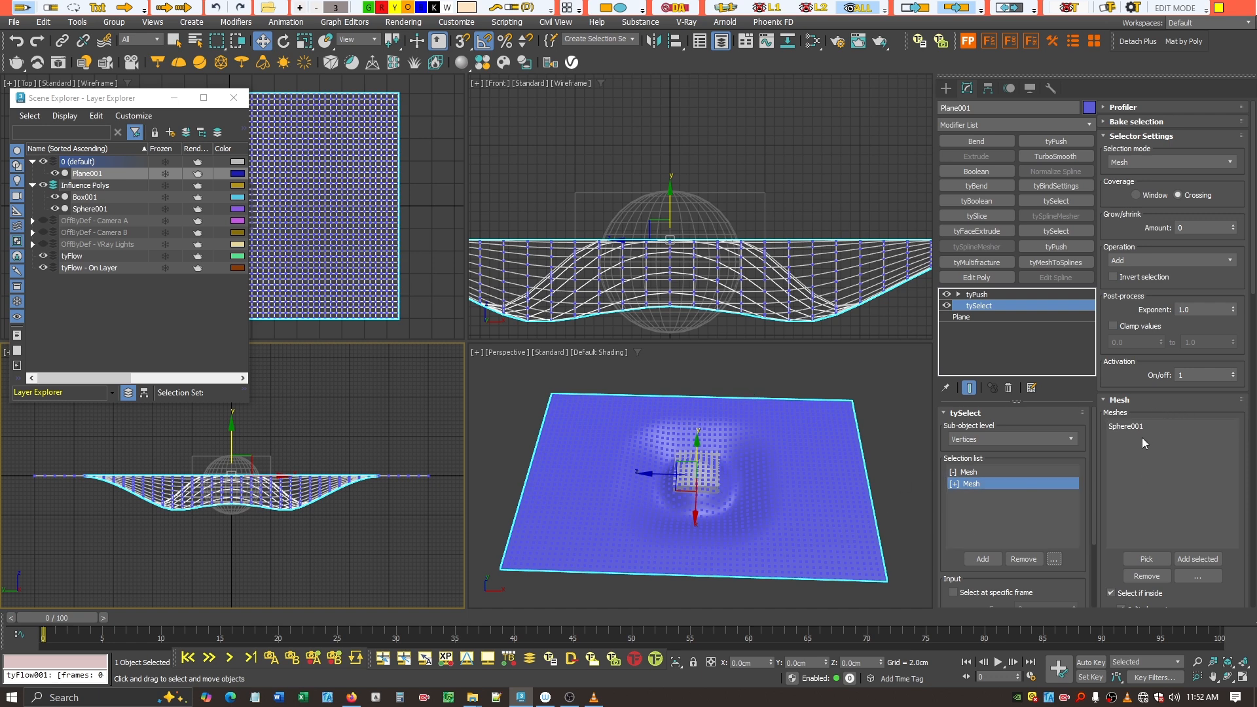
Hide the Influence Polys layer and reselect Plane001 with its tySelect modifier active
drag(832, 128, 627, 218)
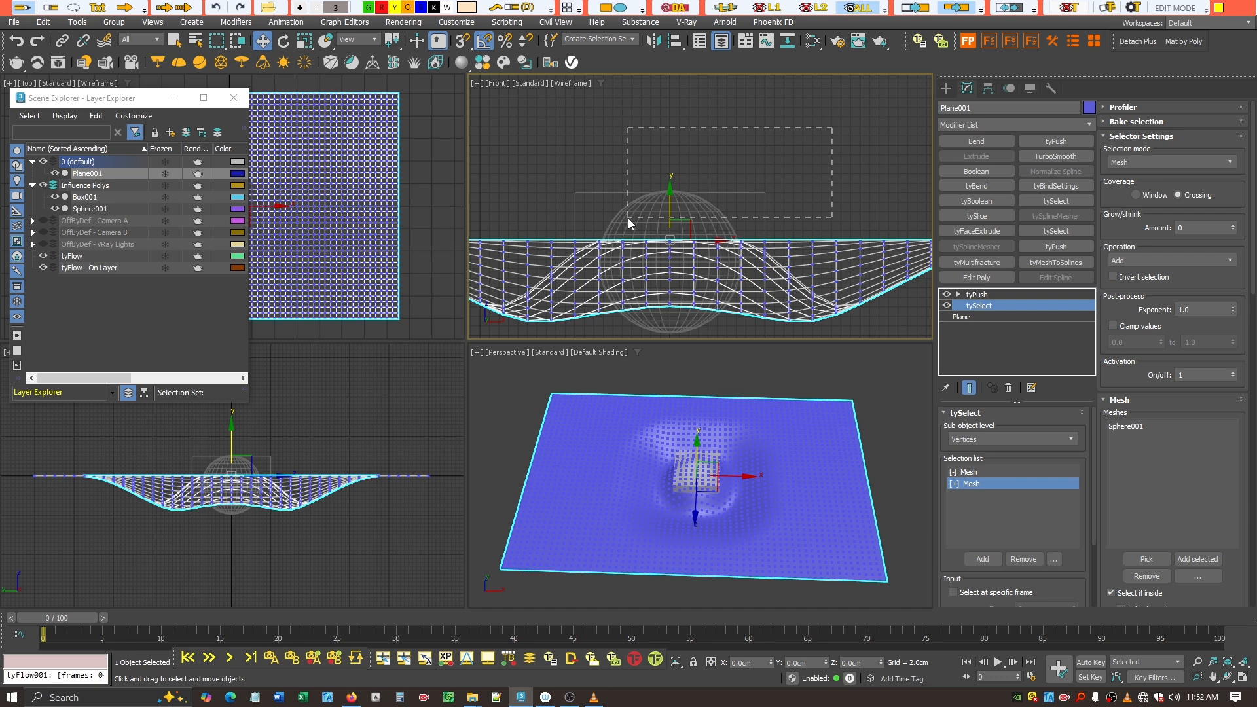
click(43, 185)
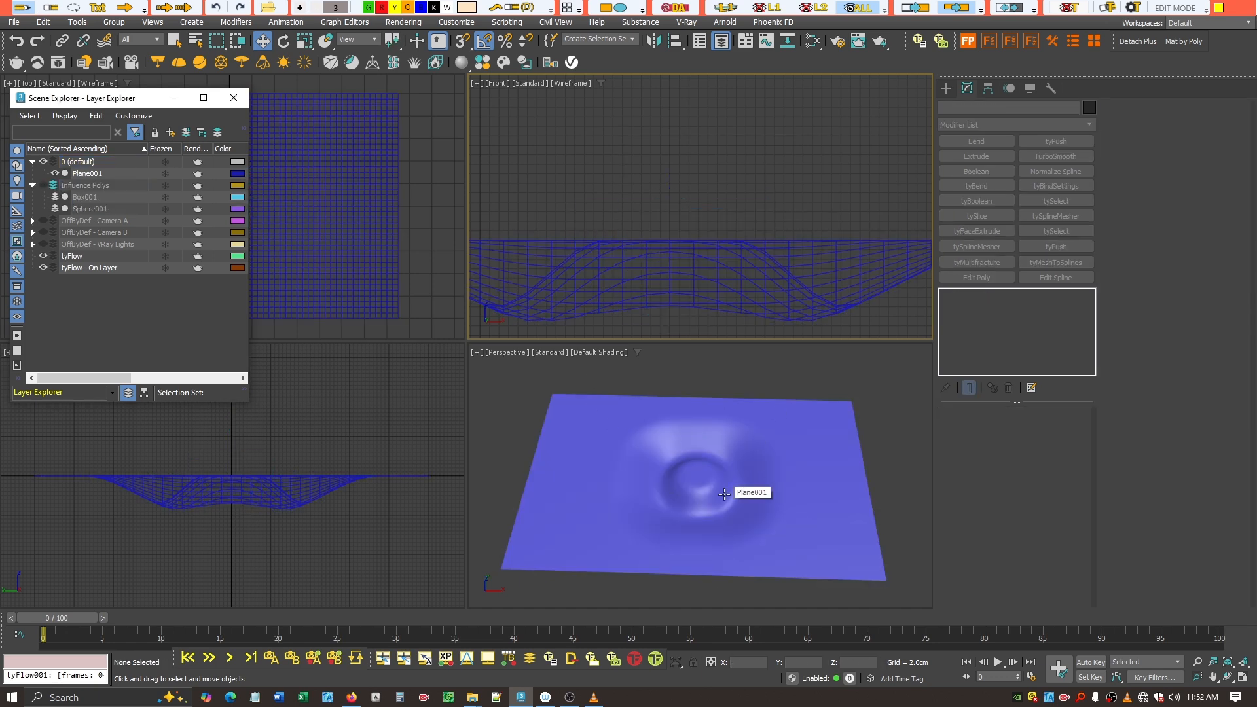
click(588, 463)
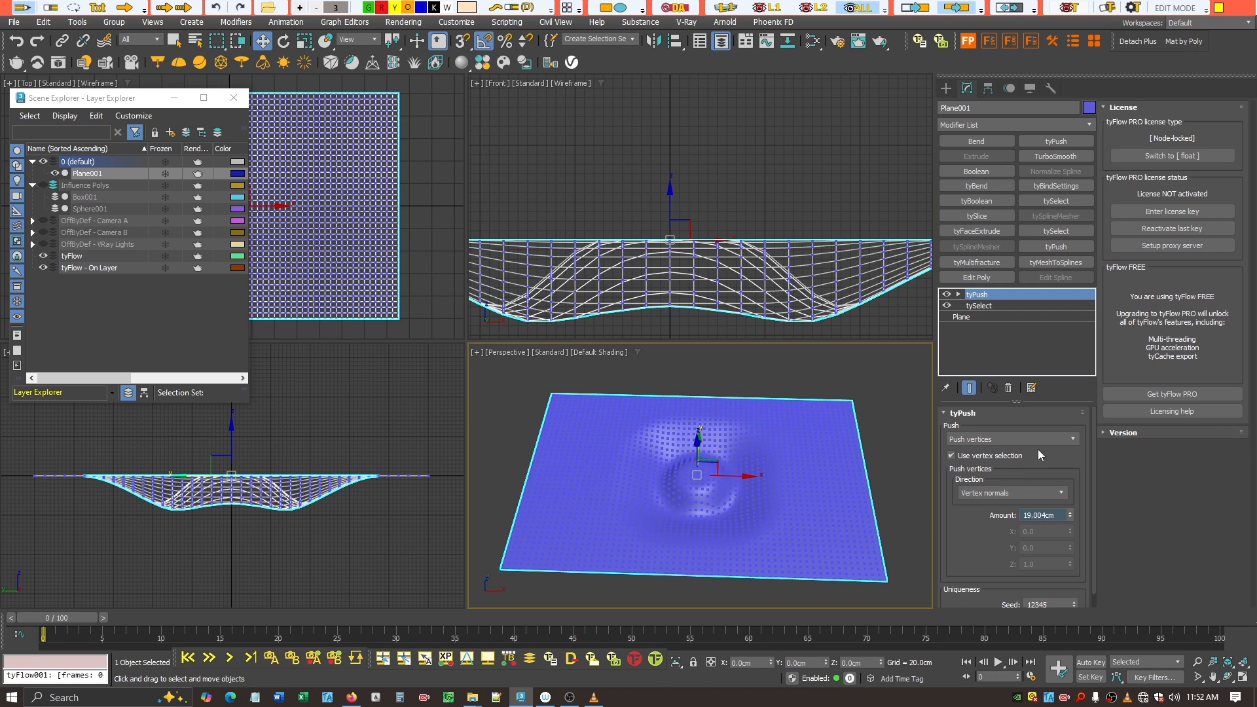
click(1014, 305)
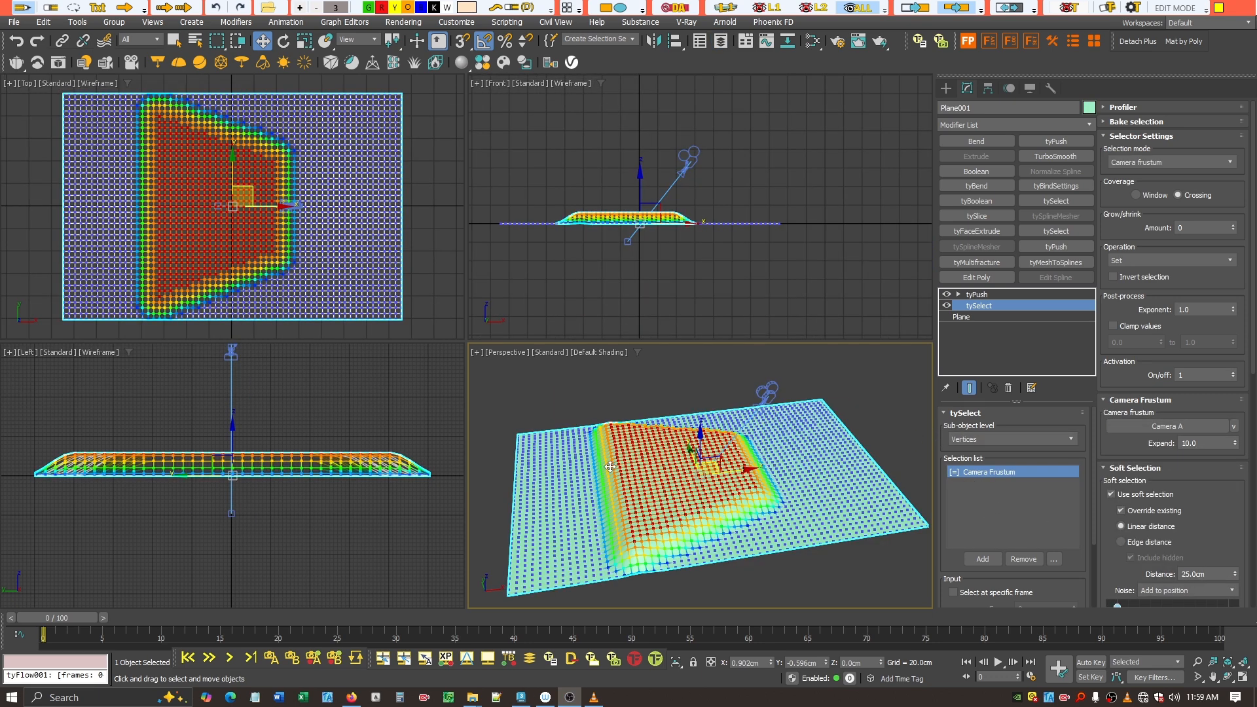
Keep the plane's tySelect selection mode on Camera frustum and shift the Camera A target along X in the front view
click(1230, 163)
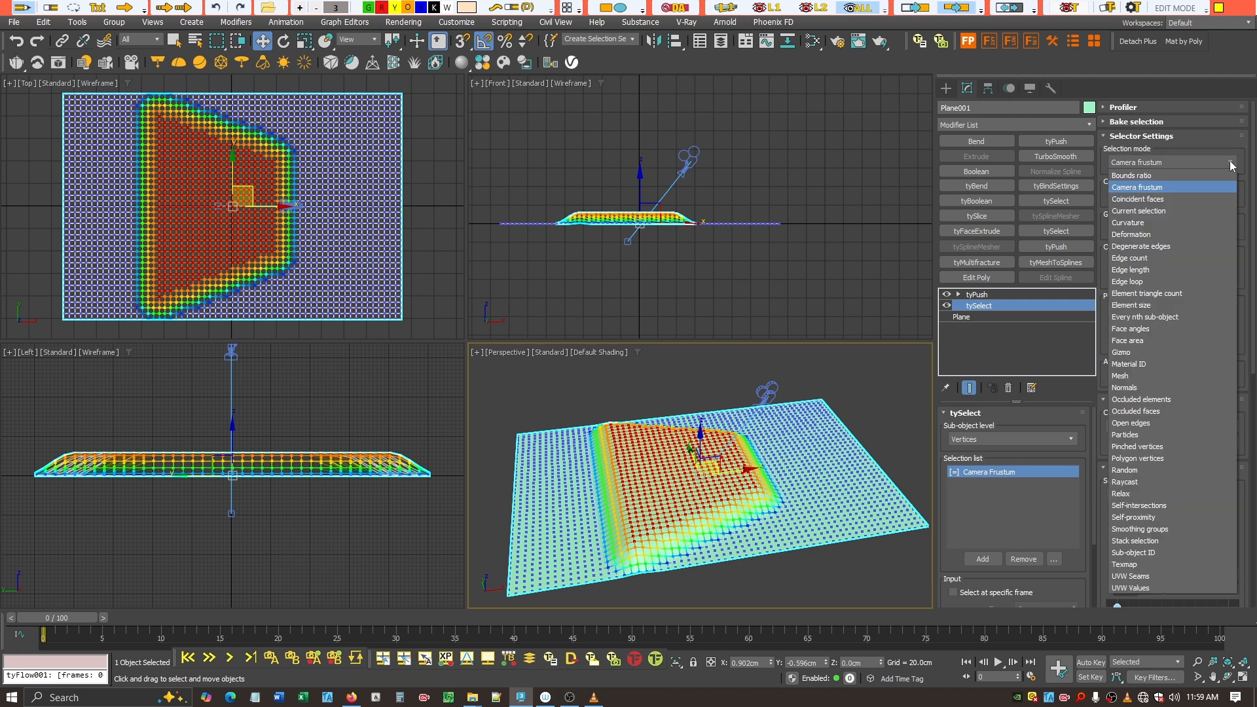
click(1165, 187)
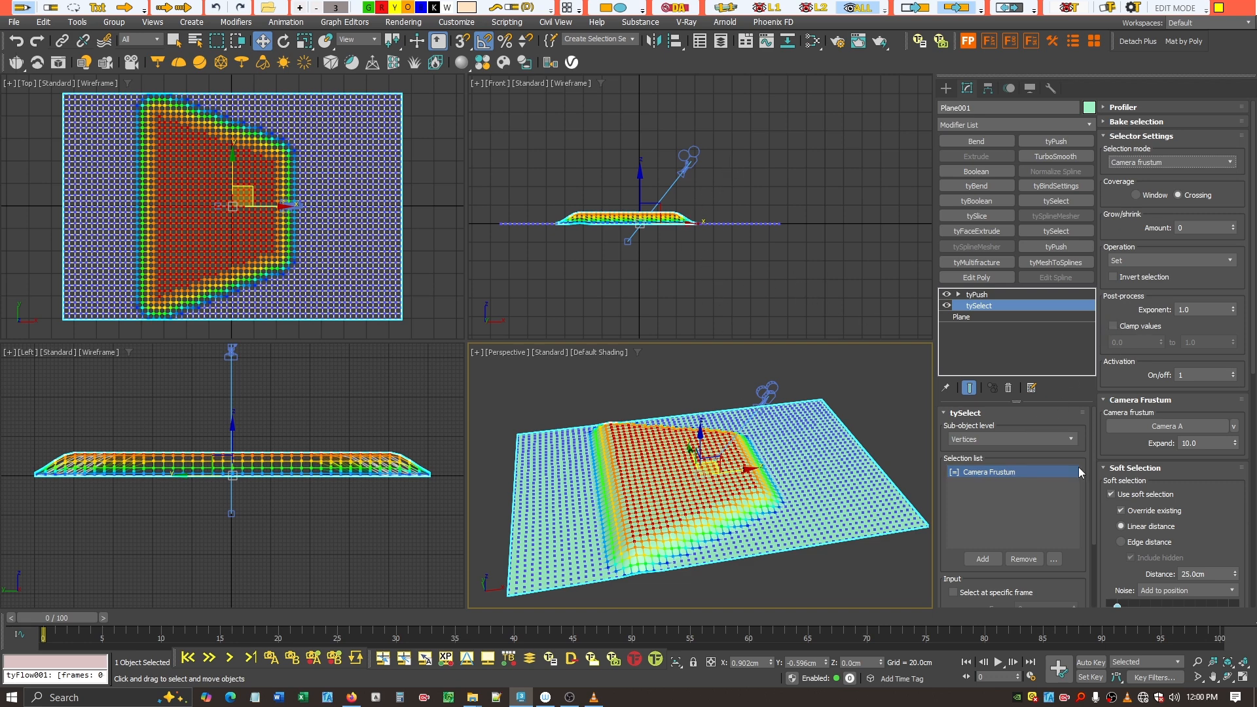
click(626, 241)
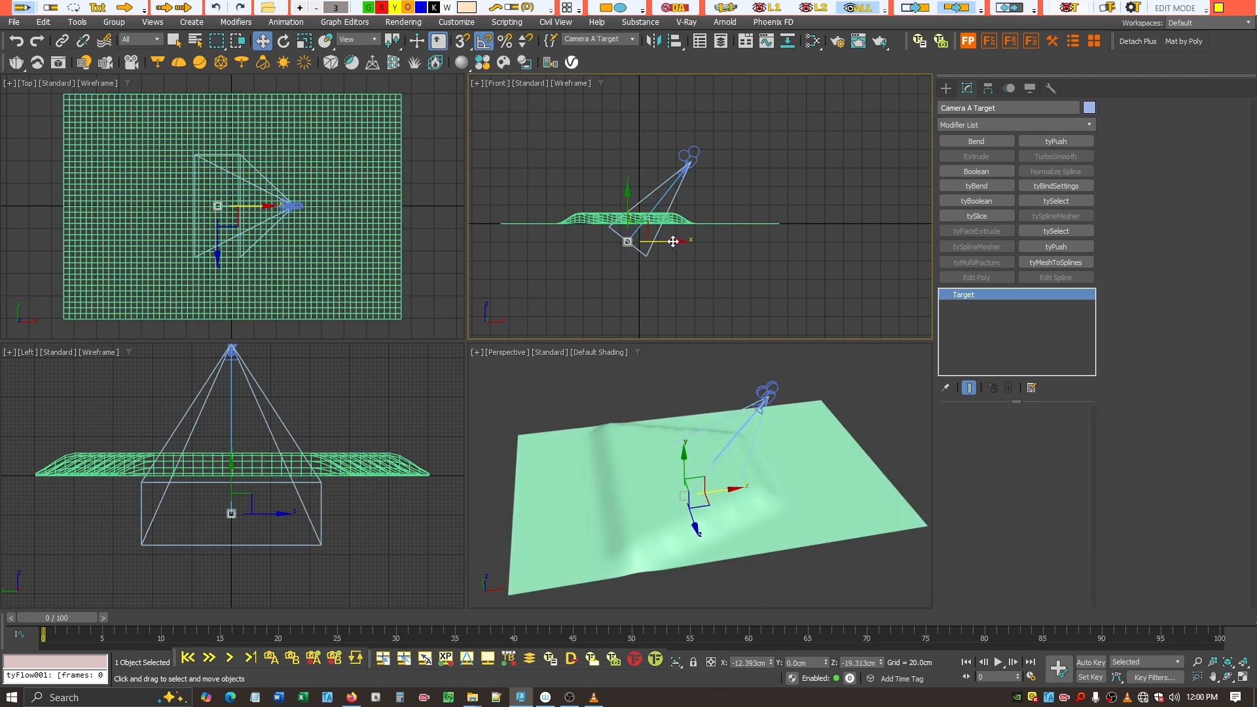
drag(673, 242, 710, 261)
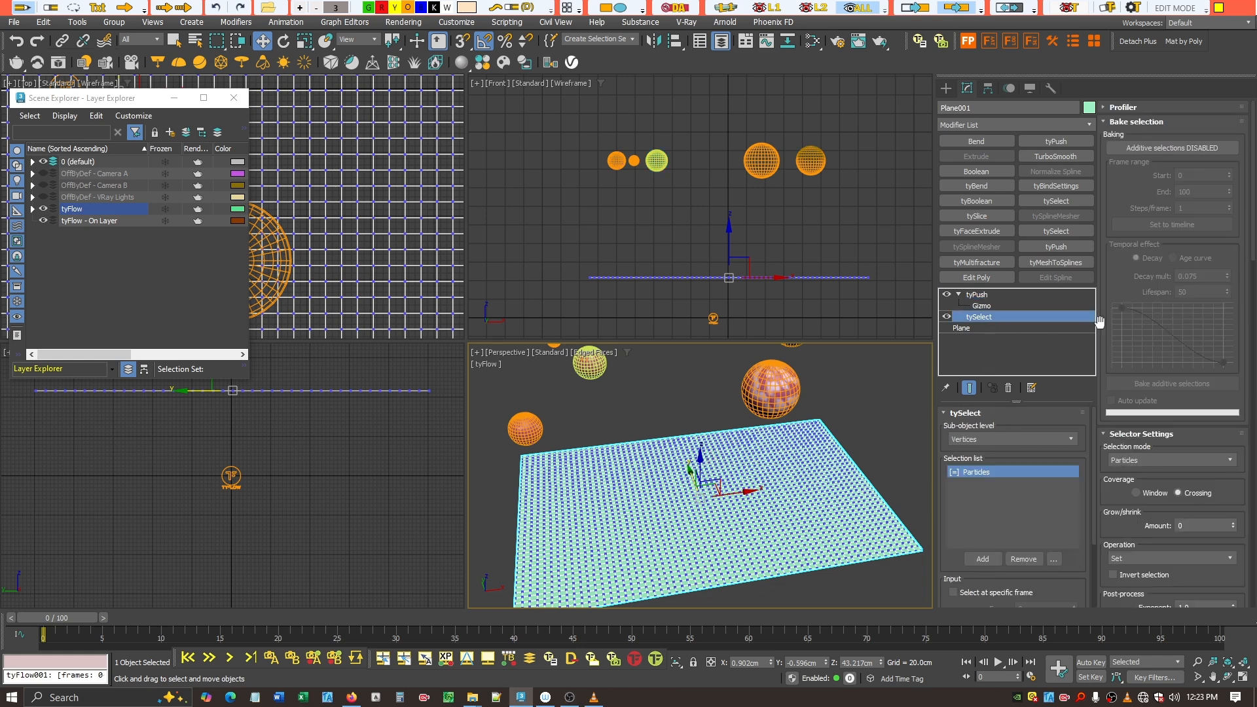
Play the animation and examine in the front and perspective views how the falling particles drive the plane's selection
click(1135, 122)
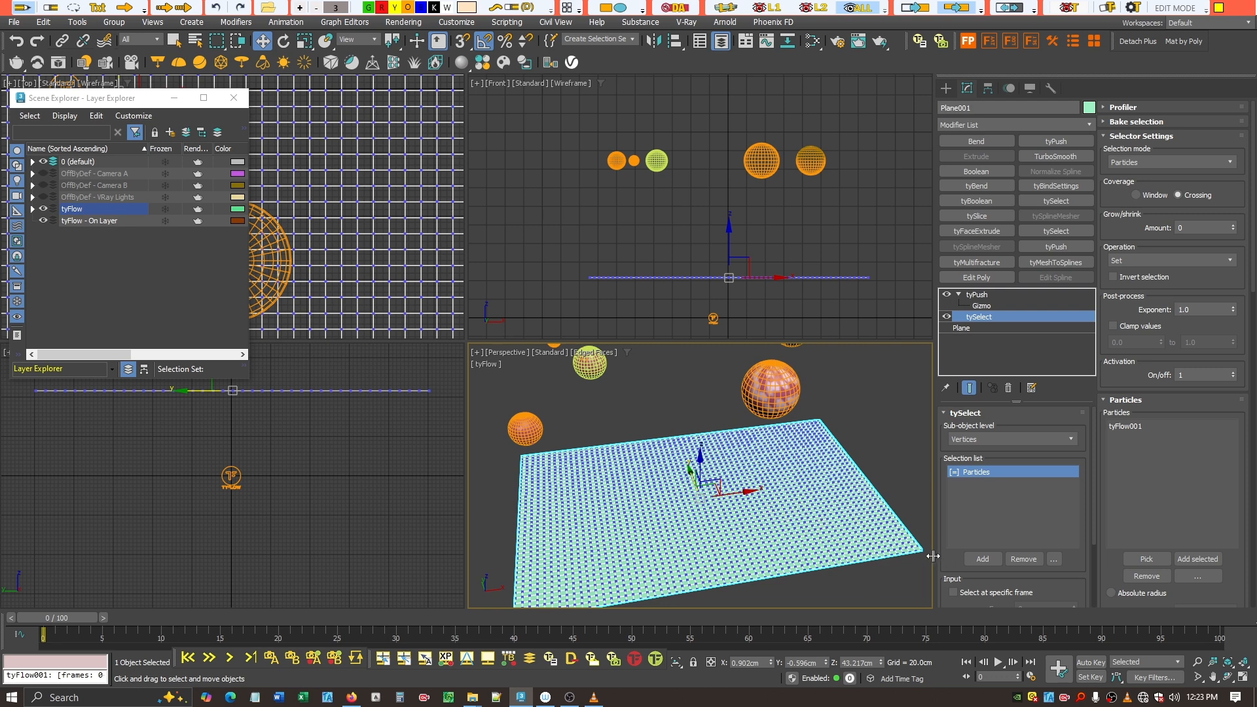
click(996, 662)
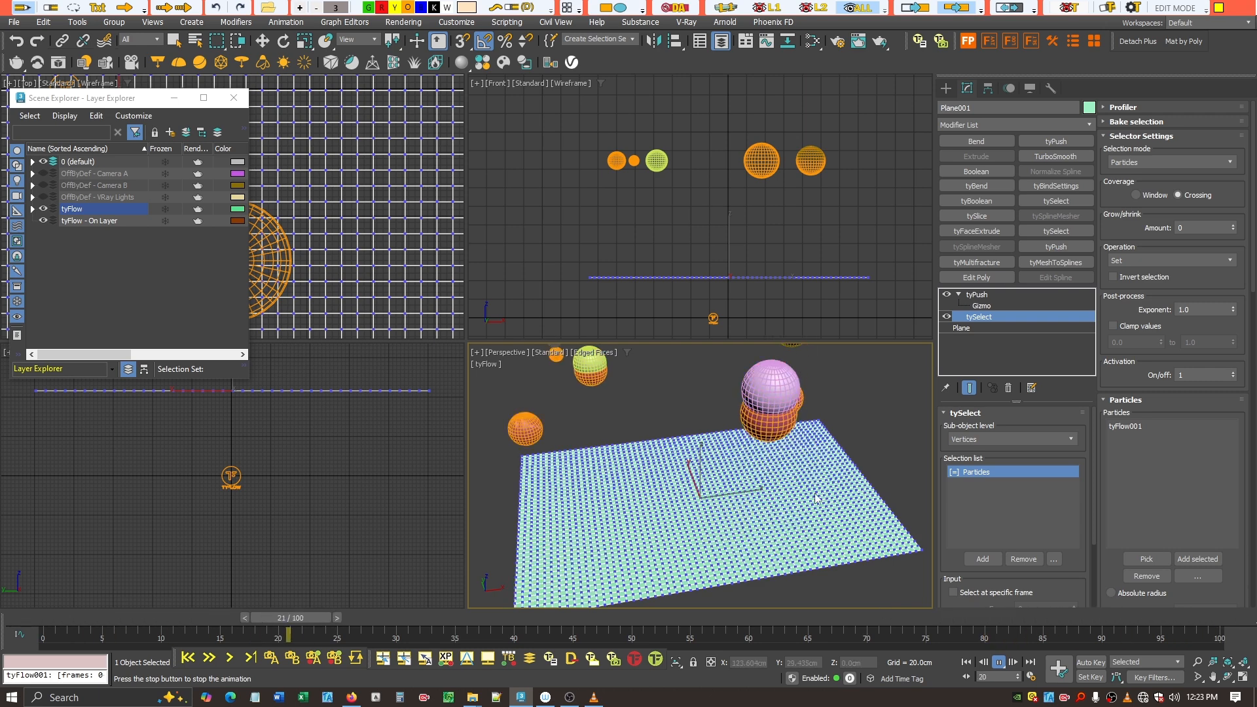
right_click(840, 300)
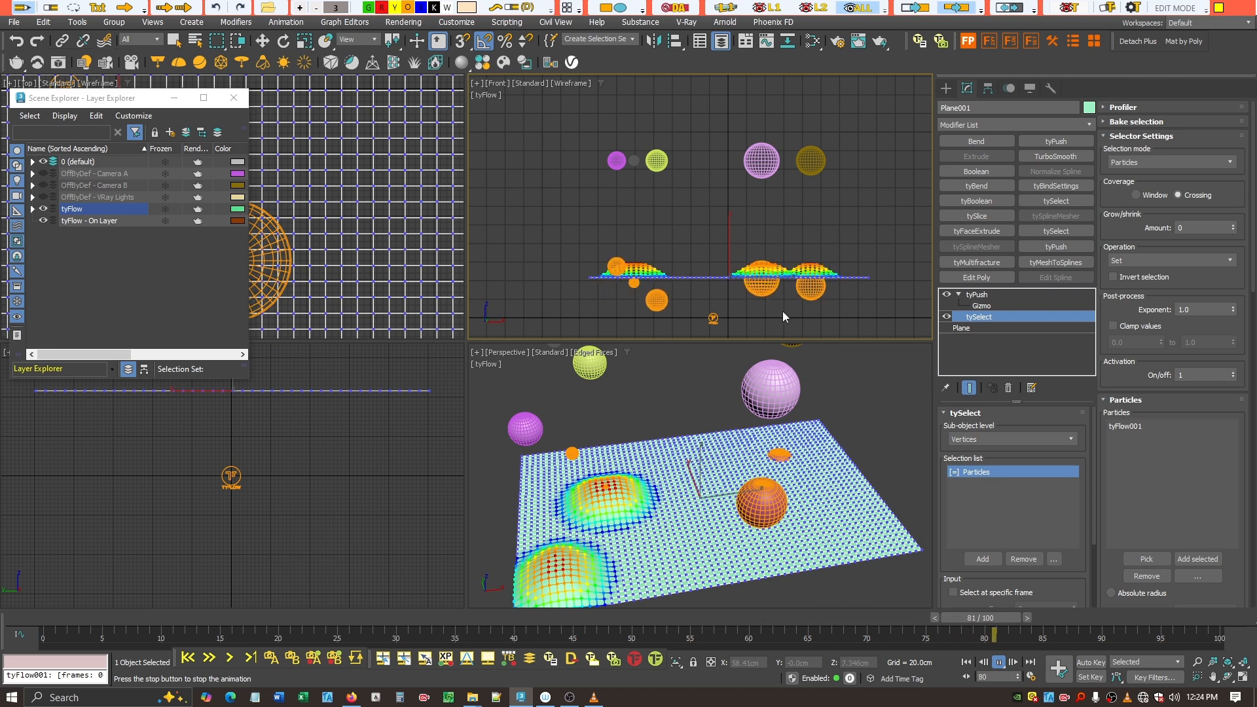
middle_click(885, 581)
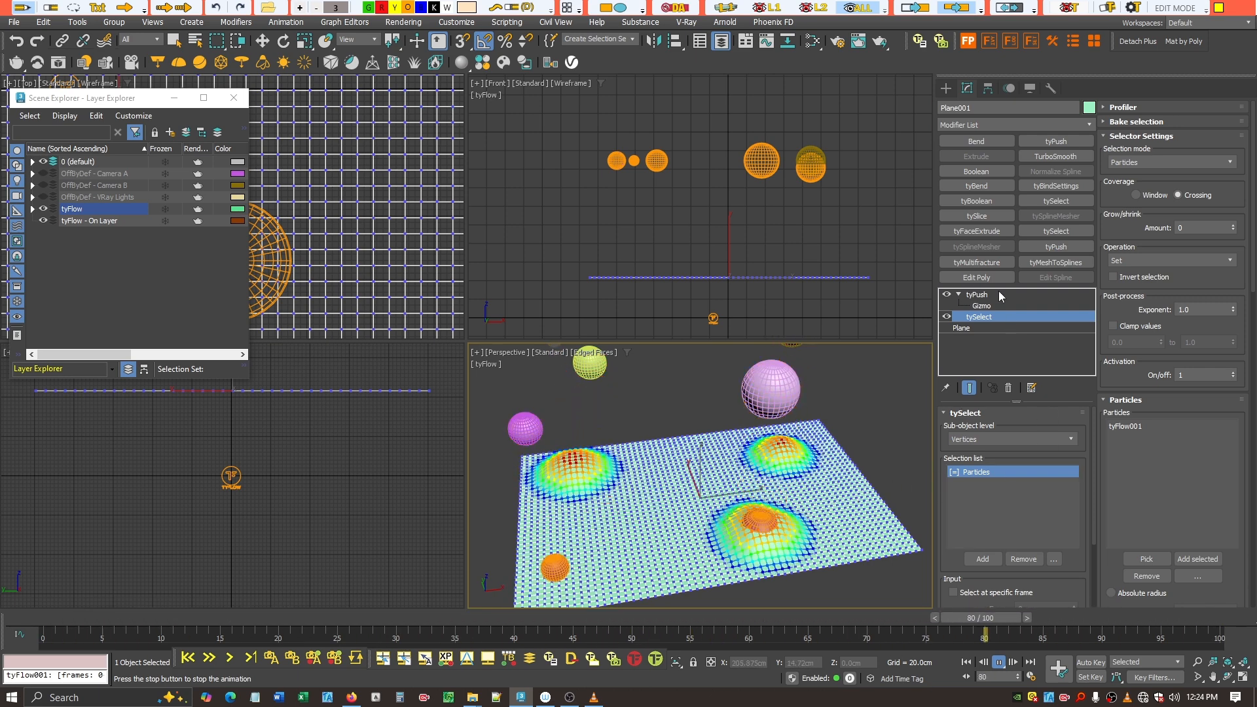
Review the Particles and Soft Selection settings of the plane's tySelect modifier during playback
click(1184, 135)
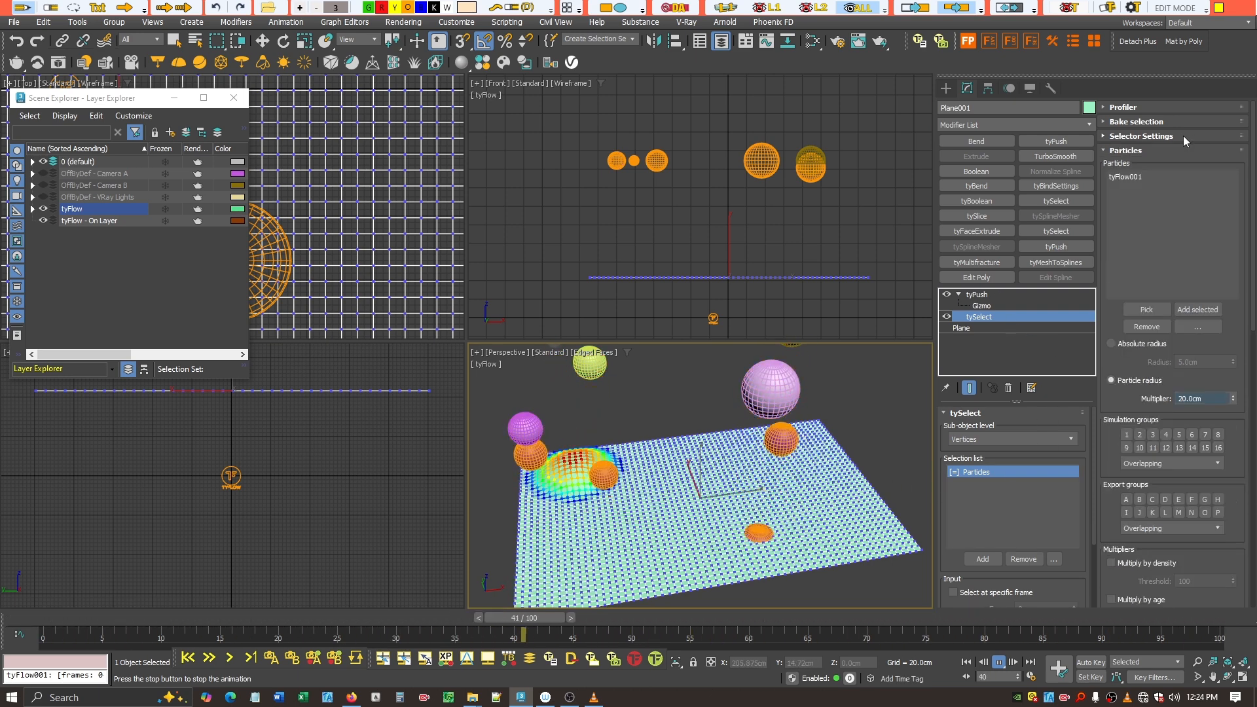
click(1176, 150)
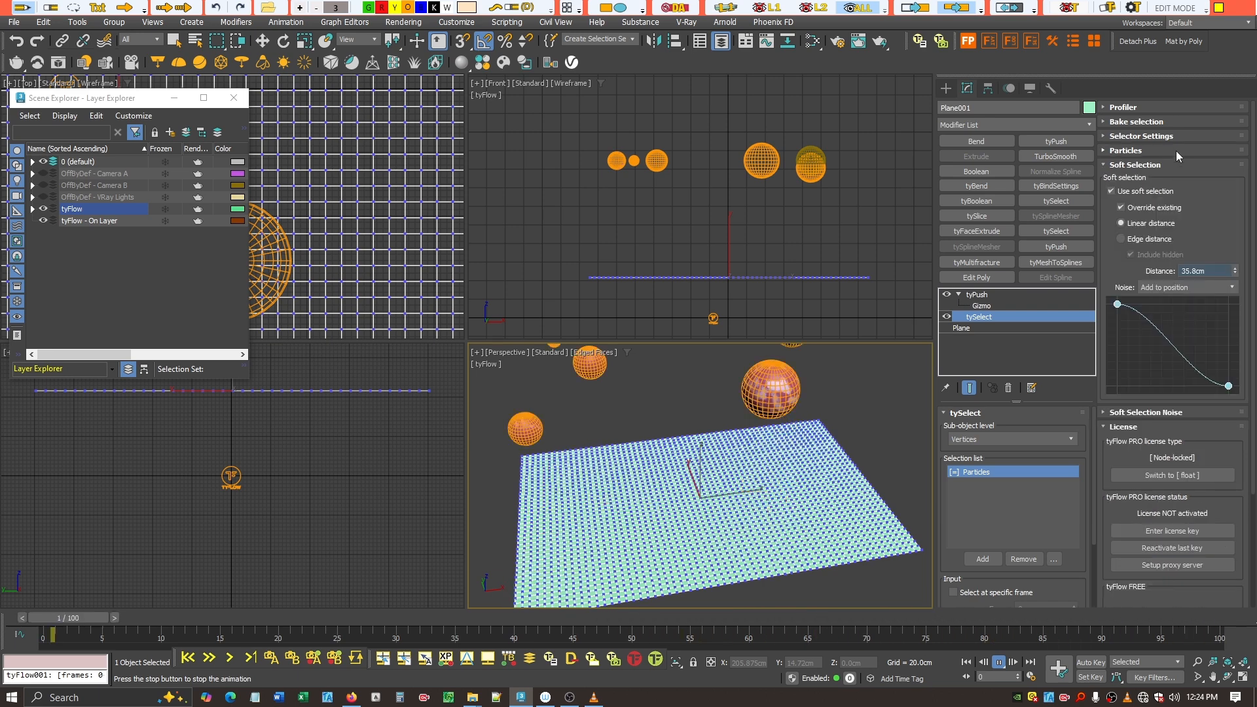
click(1180, 165)
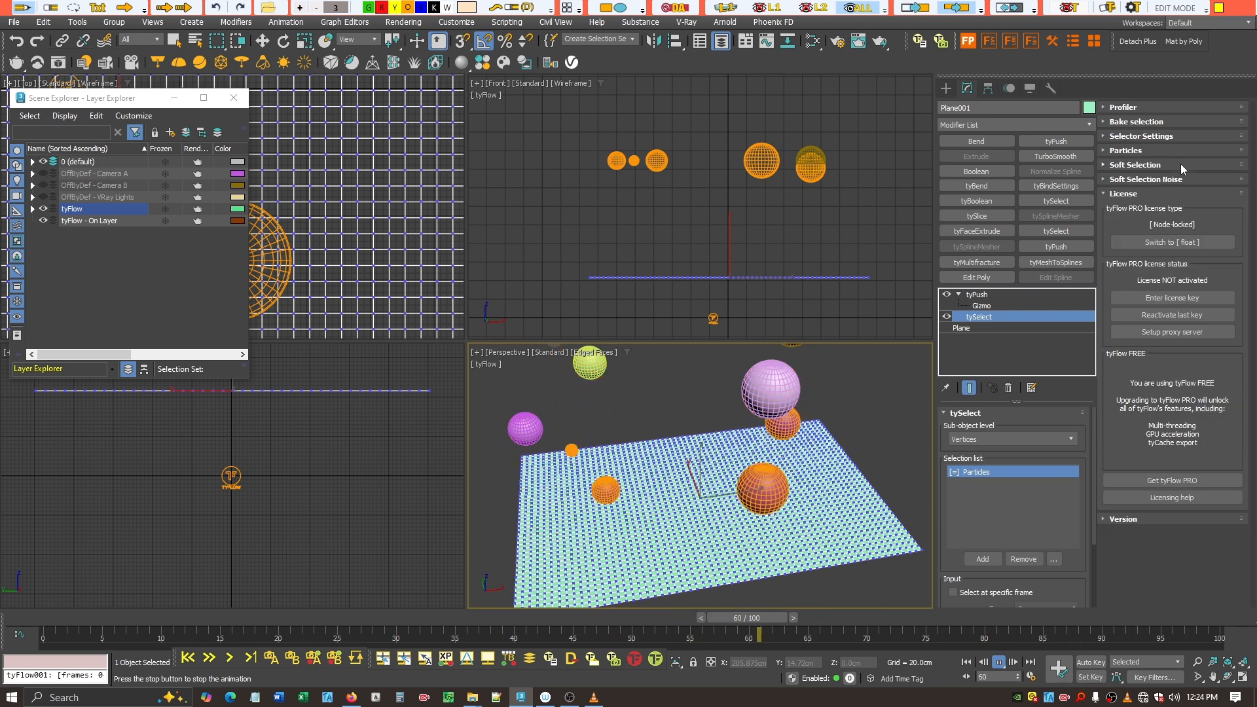
click(1181, 149)
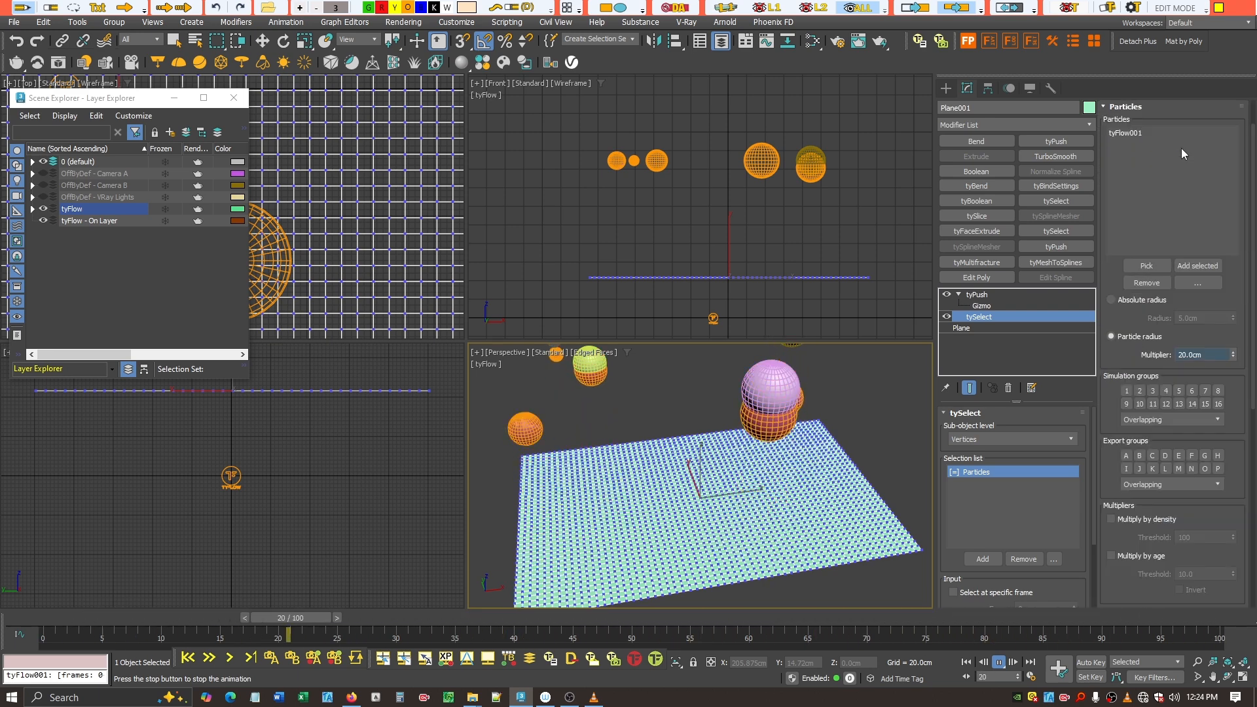